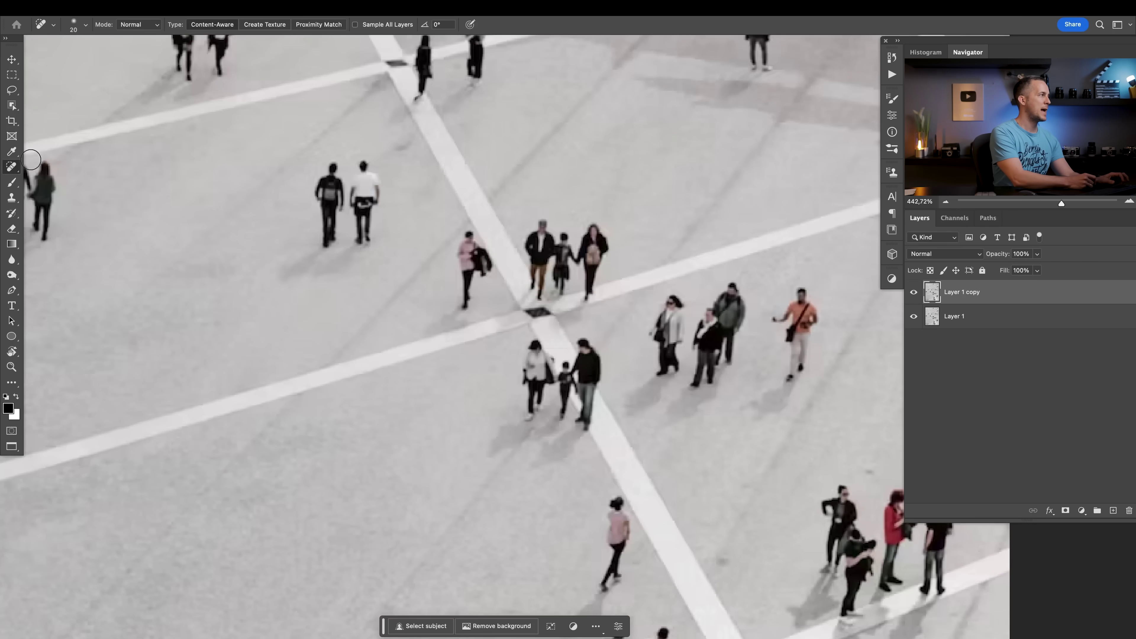
Try to remove the family of three below the central line crossing with the Spot Healing Brush in Content-Aware mode
{"action": "right_click", "coordinate": [13, 171]}
{"action": "left_click", "coordinate": [60, 164]}
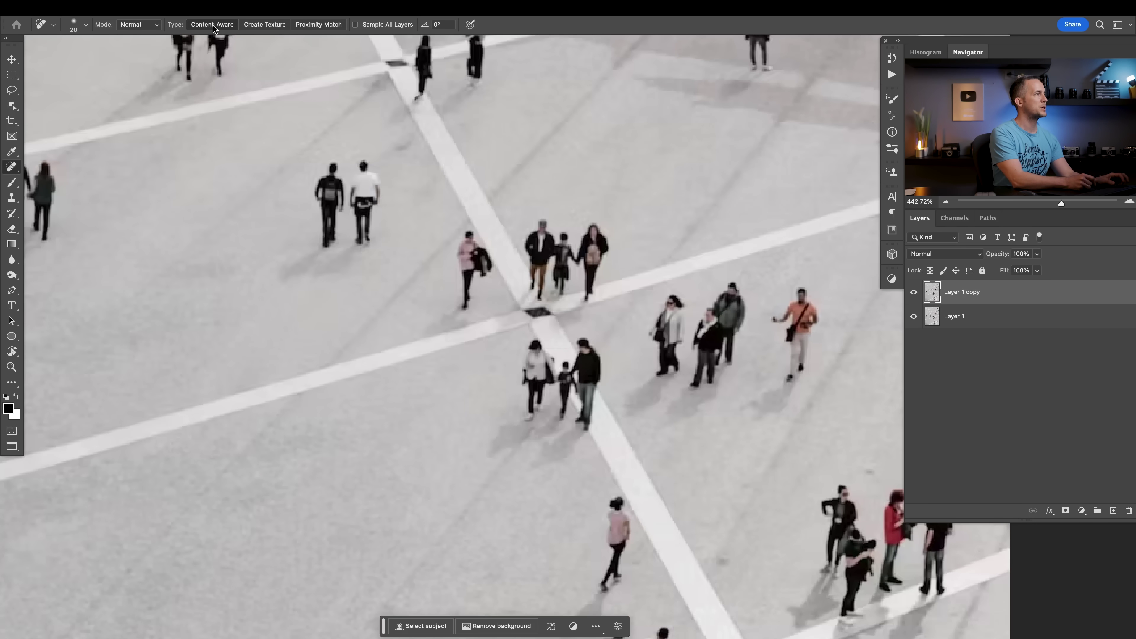
{"action": "left_click_drag", "start_coordinate": [583, 408], "coordinate": [581, 386]}
{"action": "mouse_move", "coordinate": [535, 326]}
{"action": "left_mouse_down"}
{"action": "mouse_move", "coordinate": [546, 359]}
{"action": "mouse_move", "coordinate": [549, 339]}
{"action": "mouse_move", "coordinate": [532, 325]}
{"action": "mouse_move", "coordinate": [524, 398]}
{"action": "mouse_move", "coordinate": [496, 427]}
{"action": "mouse_move", "coordinate": [557, 400]}
{"action": "mouse_move", "coordinate": [568, 342]}
{"action": "mouse_move", "coordinate": [561, 356]}
{"action": "mouse_move", "coordinate": [583, 322]}
{"action": "mouse_move", "coordinate": [587, 387]}
{"action": "mouse_move", "coordinate": [582, 359]}
{"action": "mouse_move", "coordinate": [577, 403]}
{"action": "mouse_move", "coordinate": [537, 437]}
{"action": "mouse_move", "coordinate": [577, 405]}
{"action": "left_mouse_up"}
{"action": "mouse_move", "coordinate": [583, 318]}
{"action": "left_mouse_down"}
{"action": "mouse_move", "coordinate": [594, 353]}
{"action": "mouse_move", "coordinate": [574, 353]}
{"action": "mouse_move", "coordinate": [582, 321]}
{"action": "mouse_move", "coordinate": [537, 387]}
{"action": "mouse_move", "coordinate": [536, 412]}
{"action": "mouse_move", "coordinate": [490, 438]}
{"action": "left_mouse_up"}
{"action": "left_click", "coordinate": [584, 356]}
{"action": "left_click", "coordinate": [582, 322]}
{"action": "left_click_drag", "start_coordinate": [540, 383], "coordinate": [563, 397]}
{"action": "left_click_drag", "start_coordinate": [541, 356], "coordinate": [540, 404]}
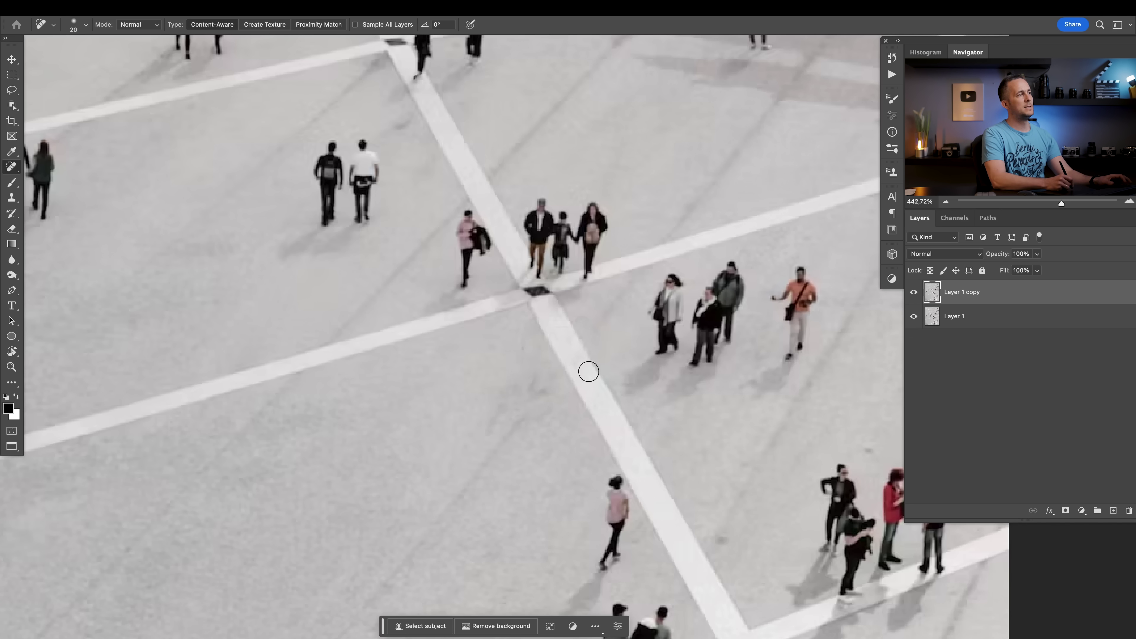
Try to remove the three people standing just above the central line crossing with the Spot Healing Brush
{"action": "mouse_move", "coordinate": [534, 205]}
{"action": "left_mouse_down"}
{"action": "mouse_move", "coordinate": [539, 280]}
{"action": "mouse_move", "coordinate": [553, 210]}
{"action": "mouse_move", "coordinate": [560, 252]}
{"action": "mouse_move", "coordinate": [595, 225]}
{"action": "mouse_move", "coordinate": [597, 275]}
{"action": "left_mouse_up"}
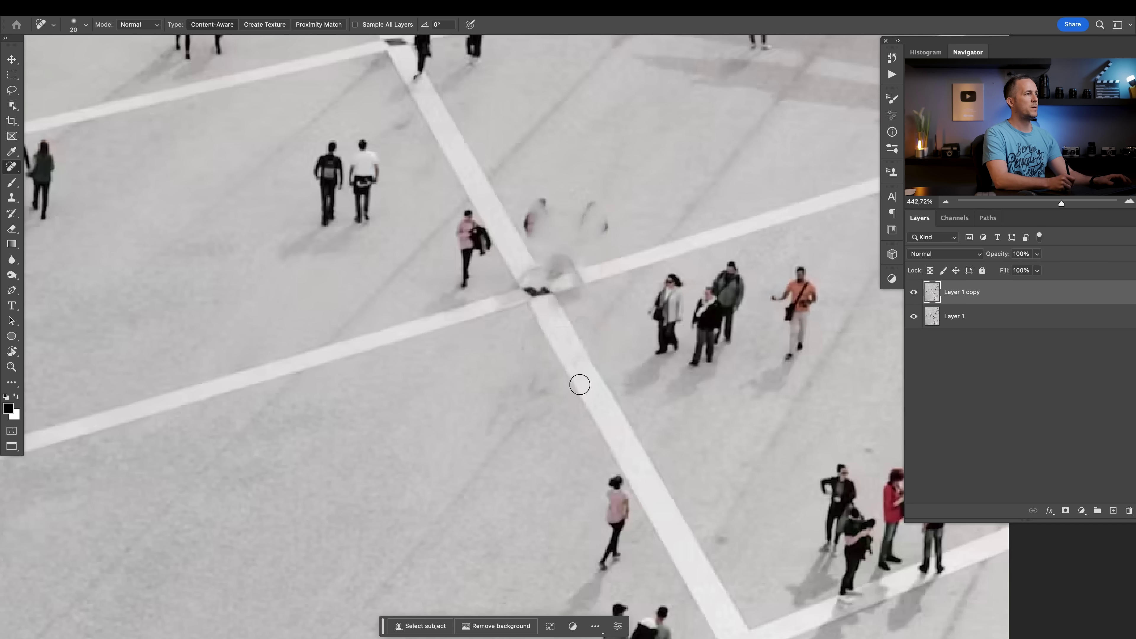
{"action": "mouse_move", "coordinate": [540, 210]}
{"action": "left_mouse_down"}
{"action": "mouse_move", "coordinate": [548, 242]}
{"action": "mouse_move", "coordinate": [536, 223]}
{"action": "mouse_move", "coordinate": [579, 241]}
{"action": "mouse_move", "coordinate": [604, 219]}
{"action": "left_mouse_up"}
{"action": "left_click_drag", "start_coordinate": [603, 220], "coordinate": [584, 238]}
{"action": "left_click_drag", "start_coordinate": [544, 200], "coordinate": [532, 222]}
{"action": "mouse_move", "coordinate": [562, 265]}
{"action": "left_mouse_down"}
{"action": "mouse_move", "coordinate": [571, 286]}
{"action": "mouse_move", "coordinate": [540, 286]}
{"action": "mouse_move", "coordinate": [547, 263]}
{"action": "mouse_move", "coordinate": [525, 274]}
{"action": "mouse_move", "coordinate": [550, 285]}
{"action": "mouse_move", "coordinate": [583, 278]}
{"action": "mouse_move", "coordinate": [557, 269]}
{"action": "mouse_move", "coordinate": [609, 306]}
{"action": "mouse_move", "coordinate": [585, 310]}
{"action": "mouse_move", "coordinate": [565, 288]}
{"action": "left_mouse_up"}
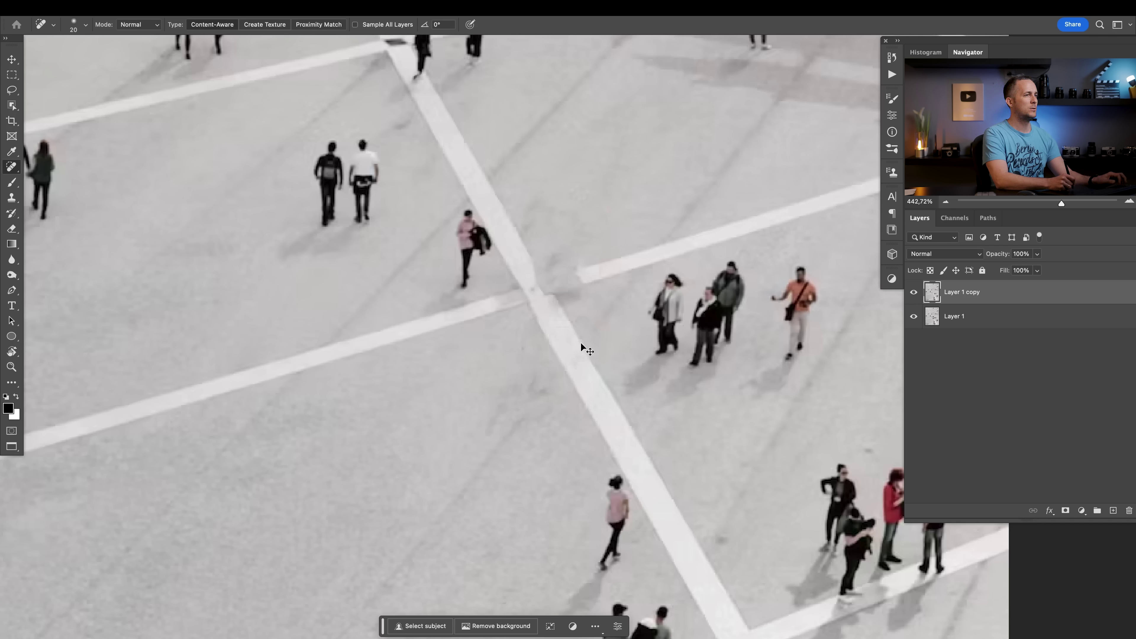
Undo all Spot Healing Brush strokes on both groups of people around the central crossing
{"action": "key", "text": "super+z"}
{"action": "key", "text": "super+z"}
{"action": "key", "text": "super+z"}
{"action": "key", "text": "super+z"}
{"action": "key", "text": "super+z"}
{"action": "key", "text": "super+z"}
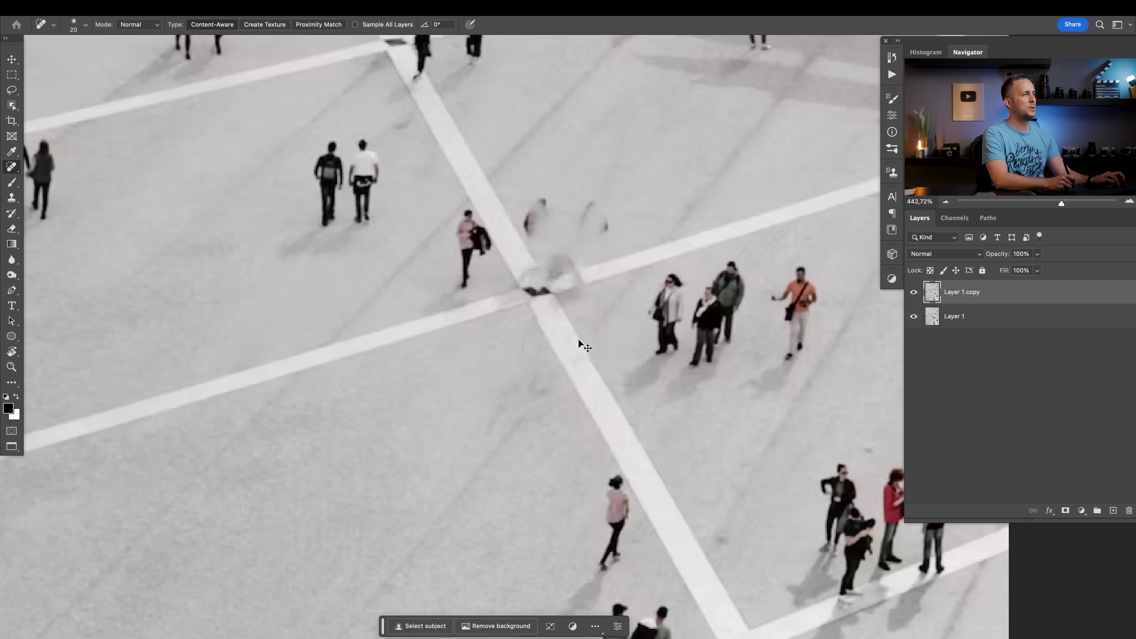
{"action": "key", "text": "ctrl+z"}
{"action": "key", "text": "ctrl+z"}
{"action": "key", "text": "ctrl+z"}
{"action": "key", "text": "ctrl+z"}
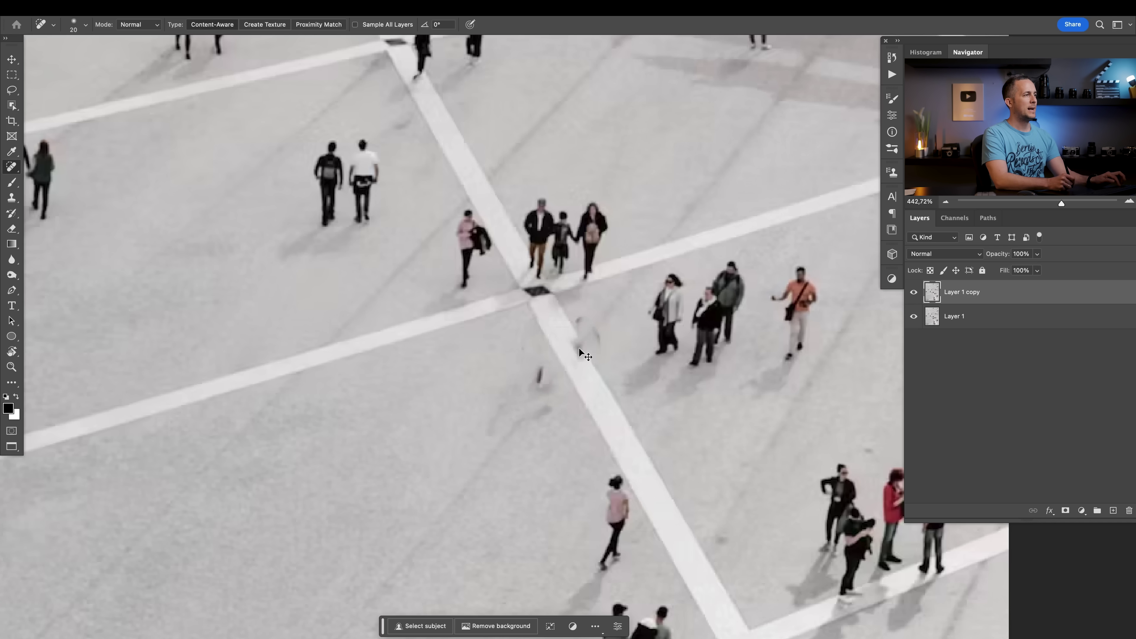
{"action": "key", "text": "ctrl+z"}
{"action": "key", "text": "ctrl+shift+z"}
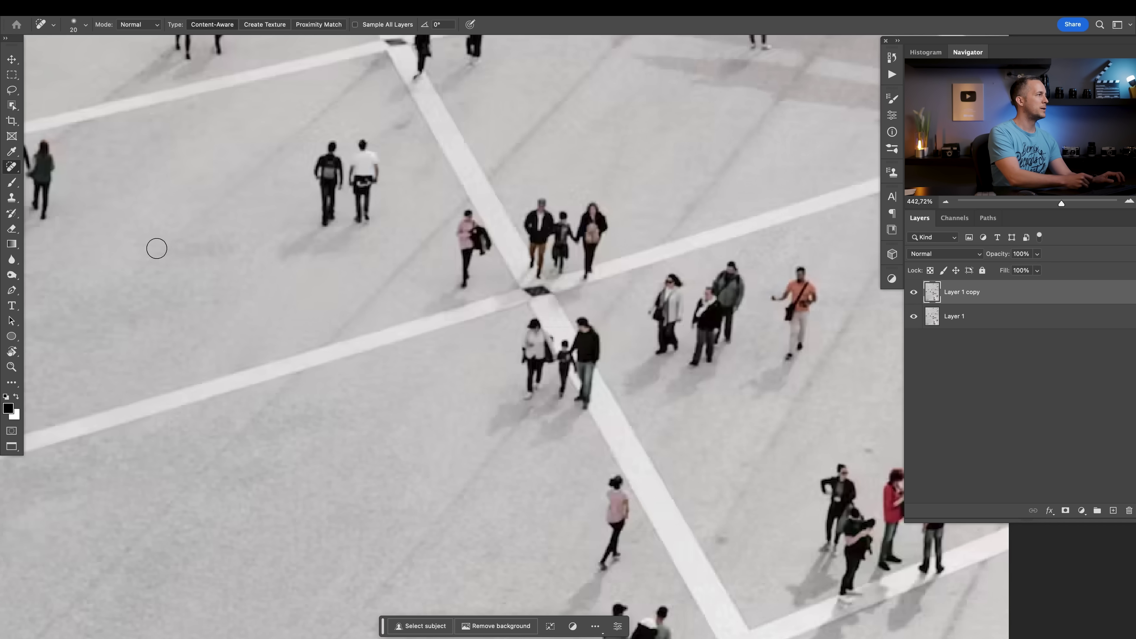
Remove the family of three below the central crossing, including their shadows, with the Remove Tool
{"action": "right_click", "coordinate": [7, 172]}
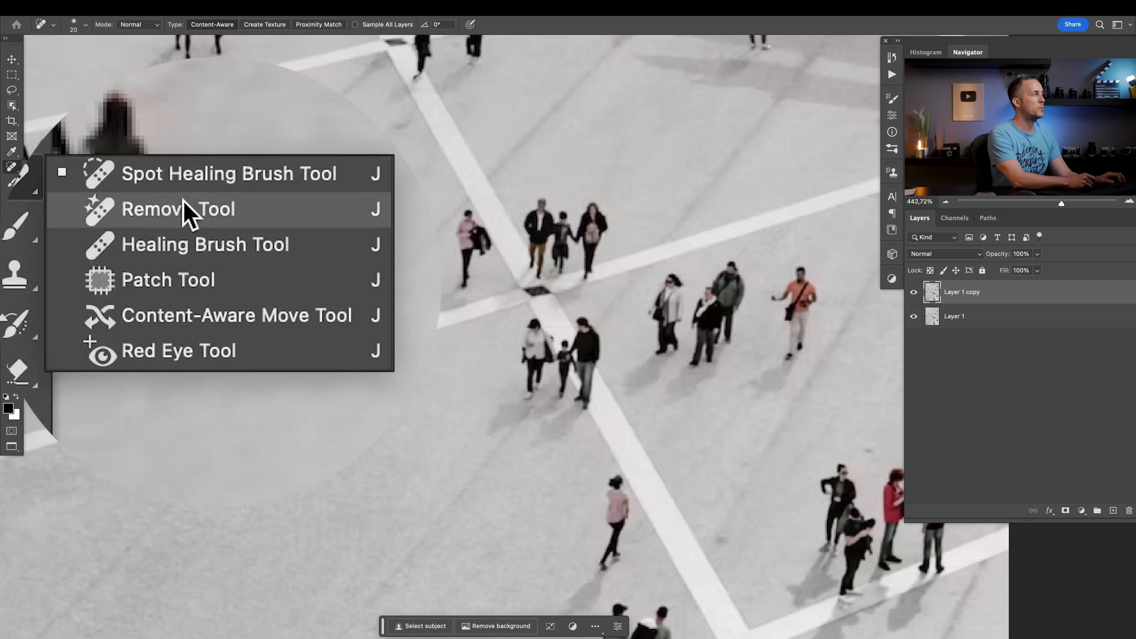
{"action": "left_click", "coordinate": [62, 174]}
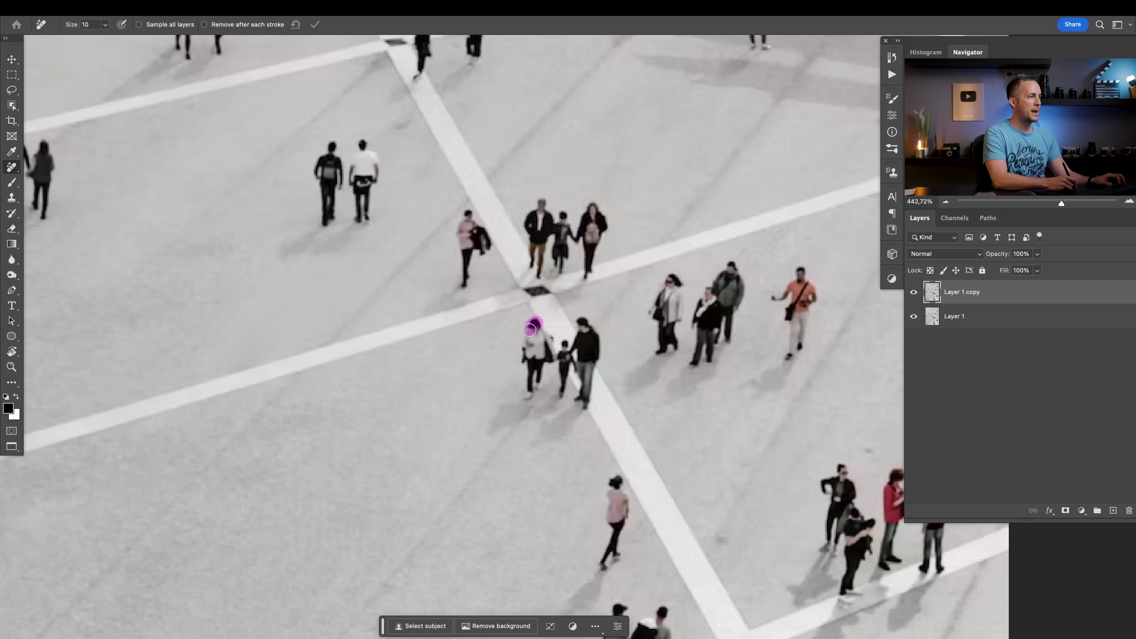
{"action": "mouse_move", "coordinate": [530, 329]}
{"action": "left_mouse_down"}
{"action": "mouse_move", "coordinate": [527, 391]}
{"action": "mouse_move", "coordinate": [543, 326]}
{"action": "mouse_move", "coordinate": [563, 352]}
{"action": "mouse_move", "coordinate": [550, 361]}
{"action": "mouse_move", "coordinate": [565, 351]}
{"action": "mouse_move", "coordinate": [565, 381]}
{"action": "left_mouse_up"}
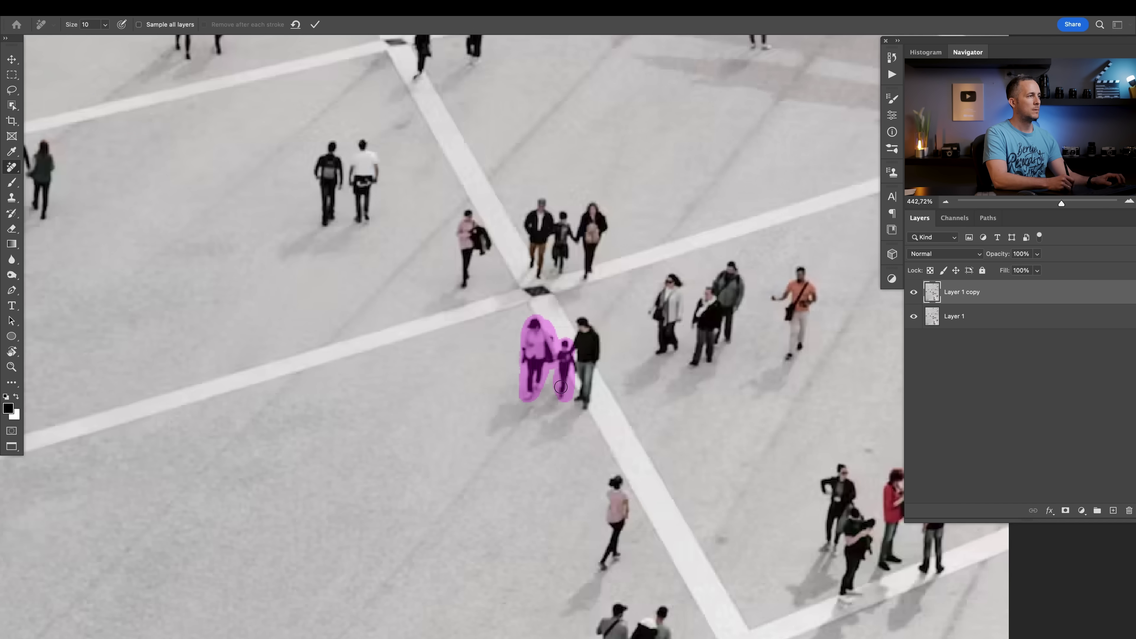
{"action": "mouse_move", "coordinate": [580, 329]}
{"action": "left_mouse_down"}
{"action": "mouse_move", "coordinate": [586, 390]}
{"action": "mouse_move", "coordinate": [579, 350]}
{"action": "mouse_move", "coordinate": [575, 407]}
{"action": "mouse_move", "coordinate": [539, 442]}
{"action": "mouse_move", "coordinate": [584, 407]}
{"action": "mouse_move", "coordinate": [551, 424]}
{"action": "mouse_move", "coordinate": [538, 415]}
{"action": "mouse_move", "coordinate": [548, 395]}
{"action": "mouse_move", "coordinate": [495, 416]}
{"action": "mouse_move", "coordinate": [538, 395]}
{"action": "mouse_move", "coordinate": [525, 348]}
{"action": "left_mouse_up"}
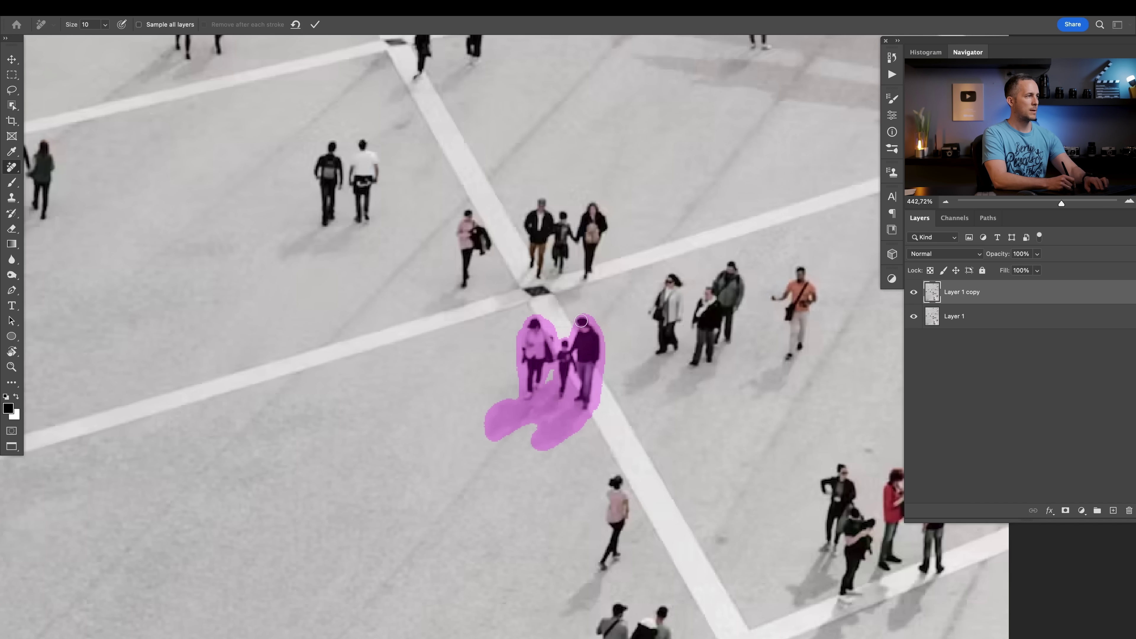
{"action": "key", "text": "Return"}
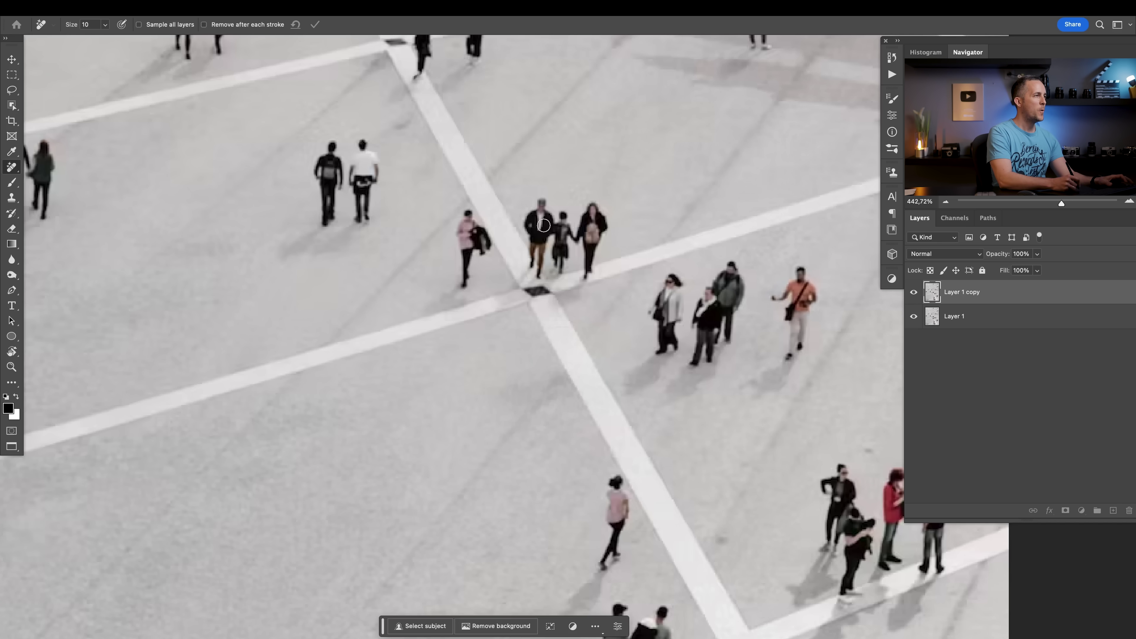
Remove the three people above the central crossing with the Remove Tool and undo the stray stroke beside it
{"action": "left_click", "coordinate": [543, 201]}
{"action": "left_click_drag", "start_coordinate": [543, 202], "coordinate": [535, 233]}
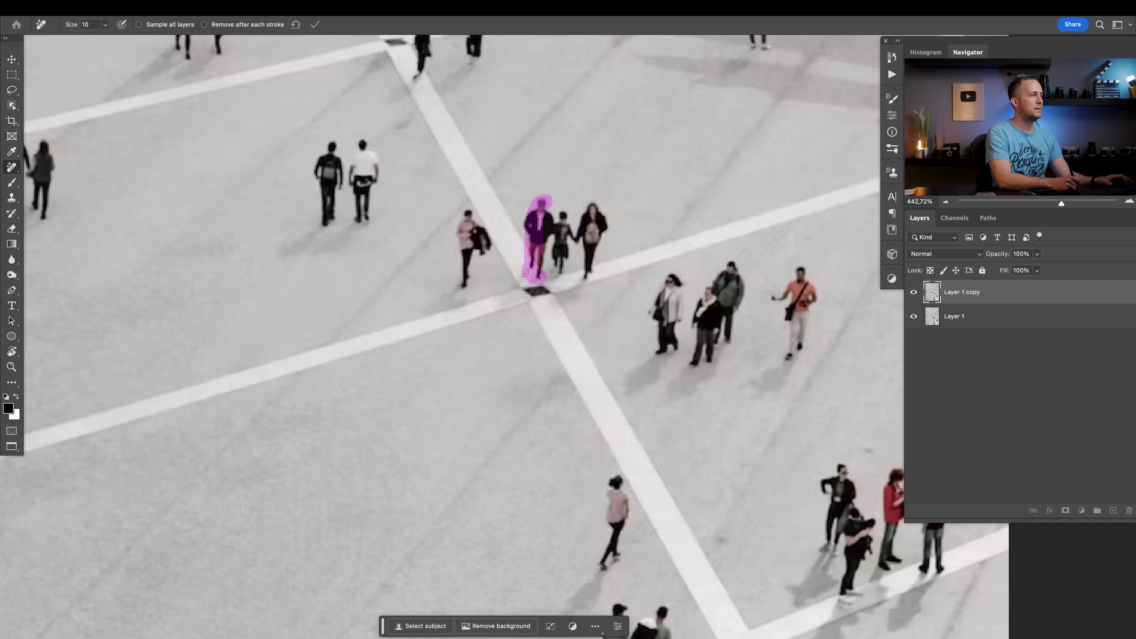
{"action": "mouse_move", "coordinate": [517, 283]}
{"action": "left_mouse_down"}
{"action": "mouse_move", "coordinate": [536, 267]}
{"action": "mouse_move", "coordinate": [540, 235]}
{"action": "mouse_move", "coordinate": [564, 219]}
{"action": "mouse_move", "coordinate": [558, 268]}
{"action": "mouse_move", "coordinate": [592, 204]}
{"action": "mouse_move", "coordinate": [604, 233]}
{"action": "mouse_move", "coordinate": [585, 277]}
{"action": "left_mouse_up"}
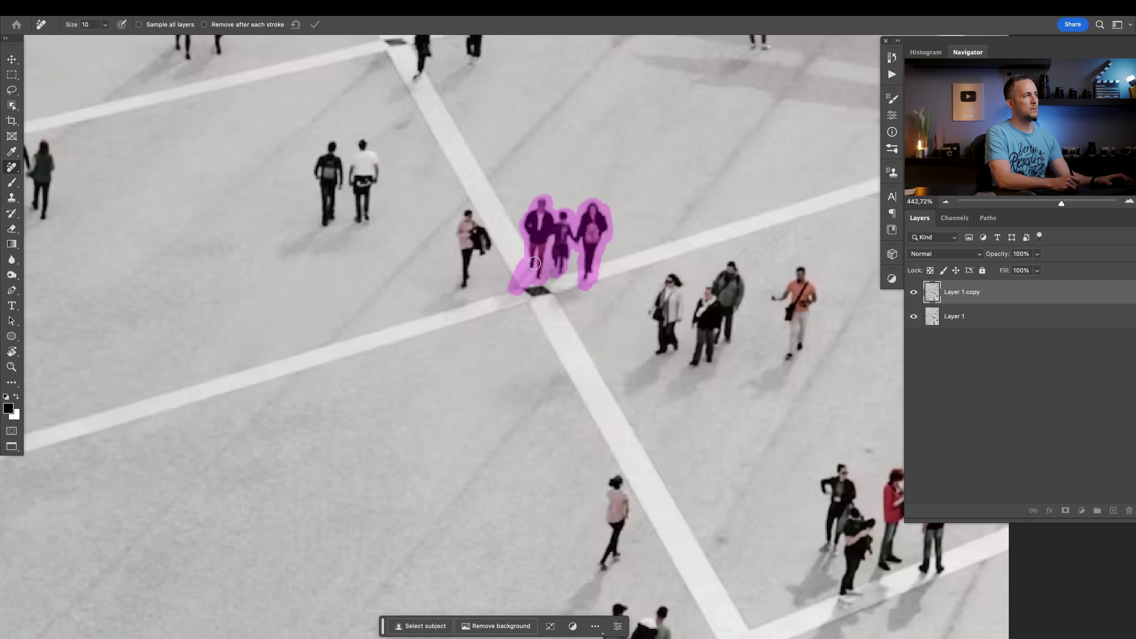
{"action": "left_click_drag", "start_coordinate": [560, 272], "coordinate": [559, 273]}
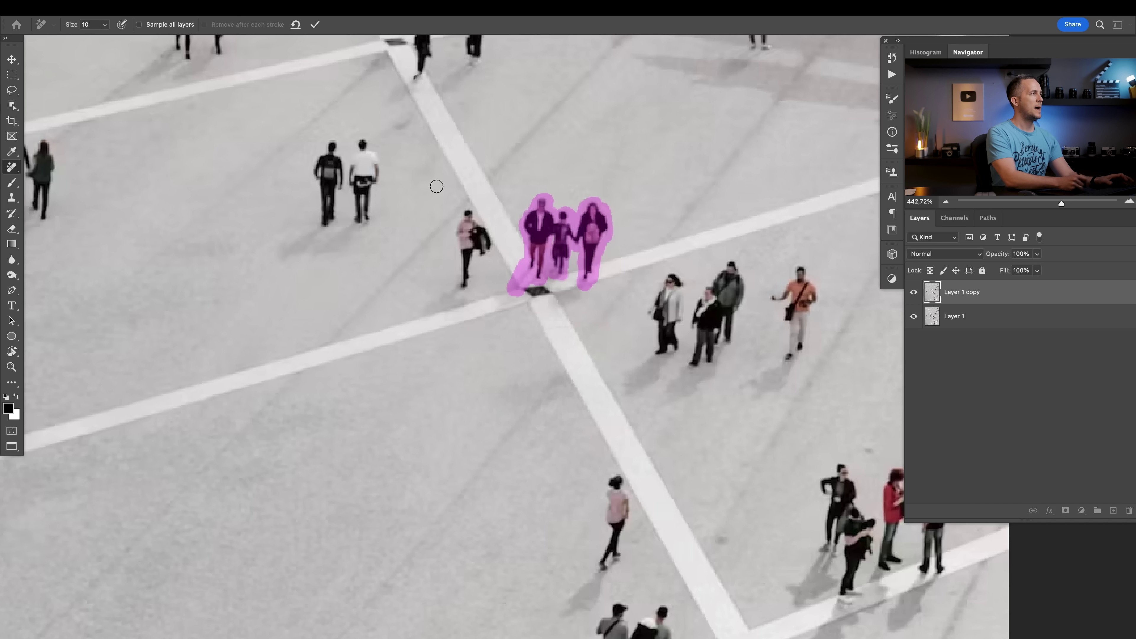
{"action": "left_click", "coordinate": [315, 24]}
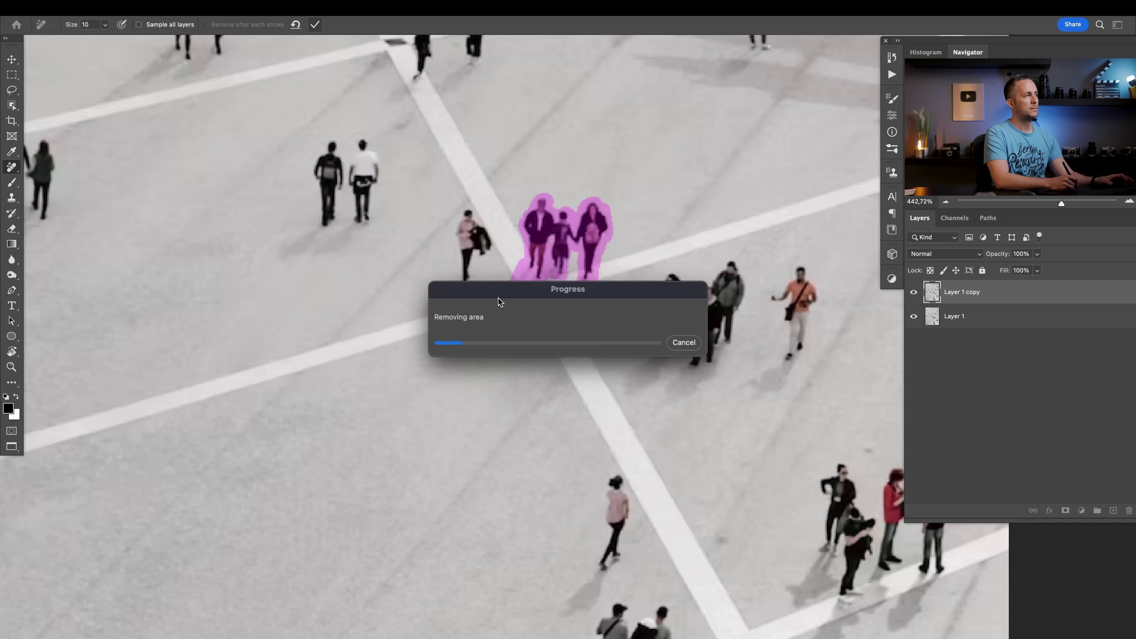
{"action": "left_click_drag", "start_coordinate": [557, 233], "coordinate": [553, 241]}
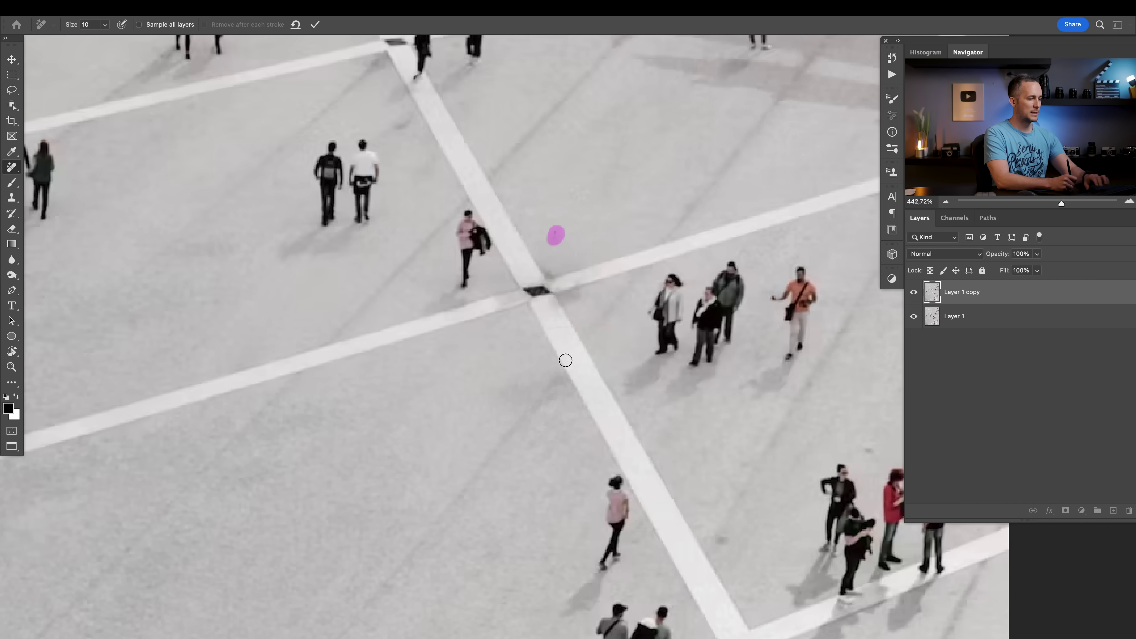
{"action": "key", "text": "super+z"}
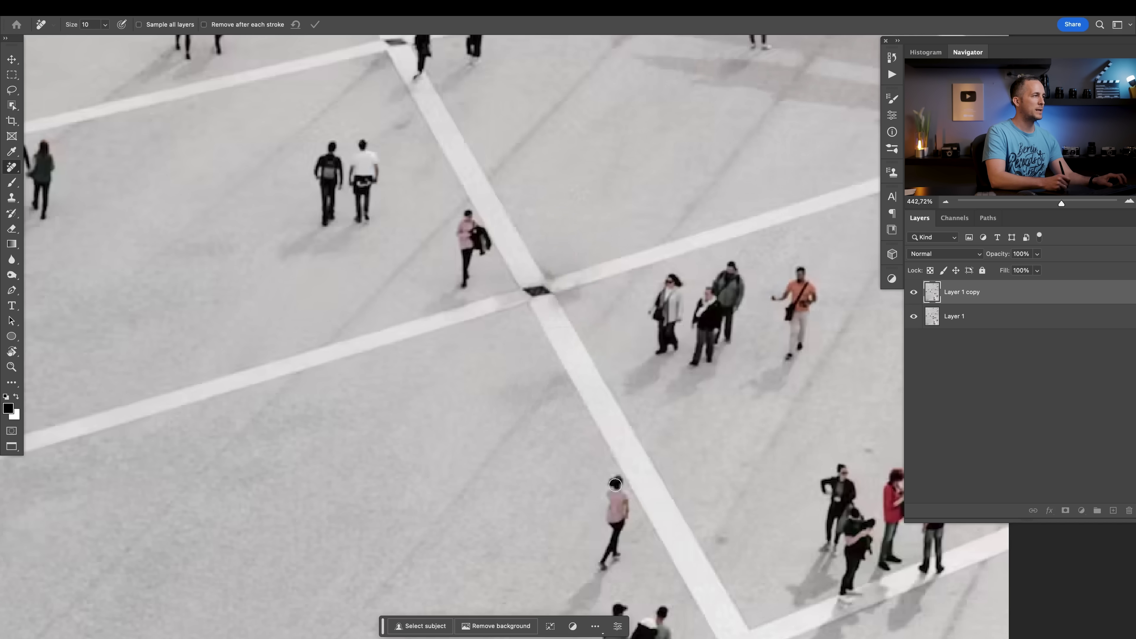
Remove the two people beside the upper line crossing and compare the whole image with the original layer
{"action": "scroll", "coordinate": [386, 242], "scroll_direction": "up", "scroll_amount": 5}
{"action": "mouse_move", "coordinate": [466, 200]}
{"action": "left_mouse_down"}
{"action": "mouse_move", "coordinate": [455, 267]}
{"action": "mouse_move", "coordinate": [463, 259]}
{"action": "left_mouse_up"}
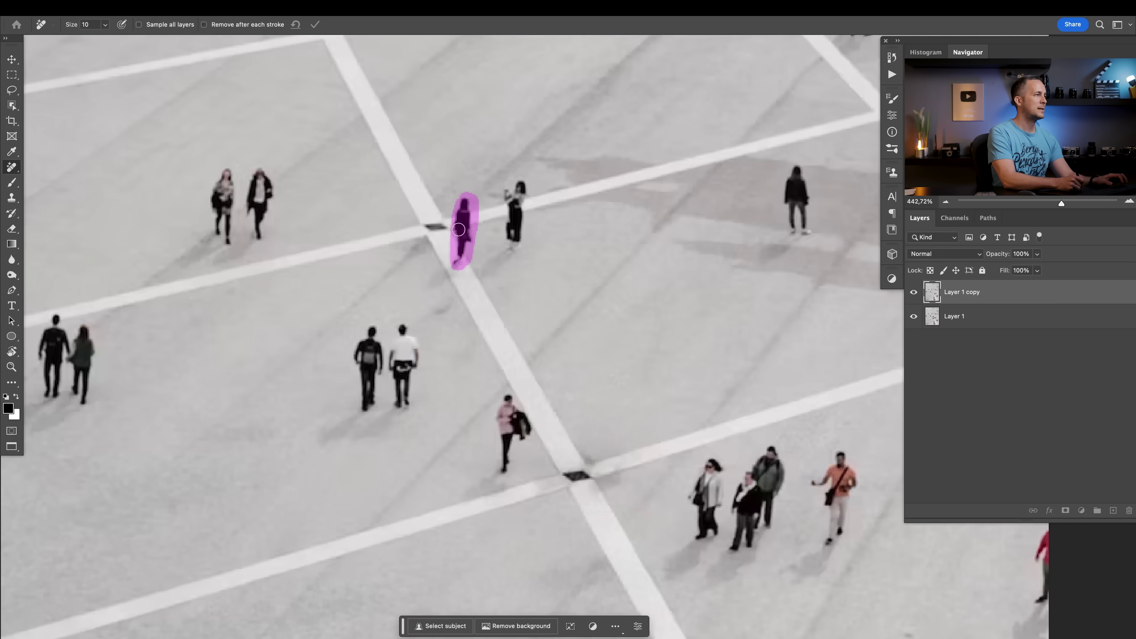
{"action": "mouse_move", "coordinate": [519, 184]}
{"action": "left_mouse_down"}
{"action": "mouse_move", "coordinate": [513, 237]}
{"action": "mouse_move", "coordinate": [523, 198]}
{"action": "left_mouse_up"}
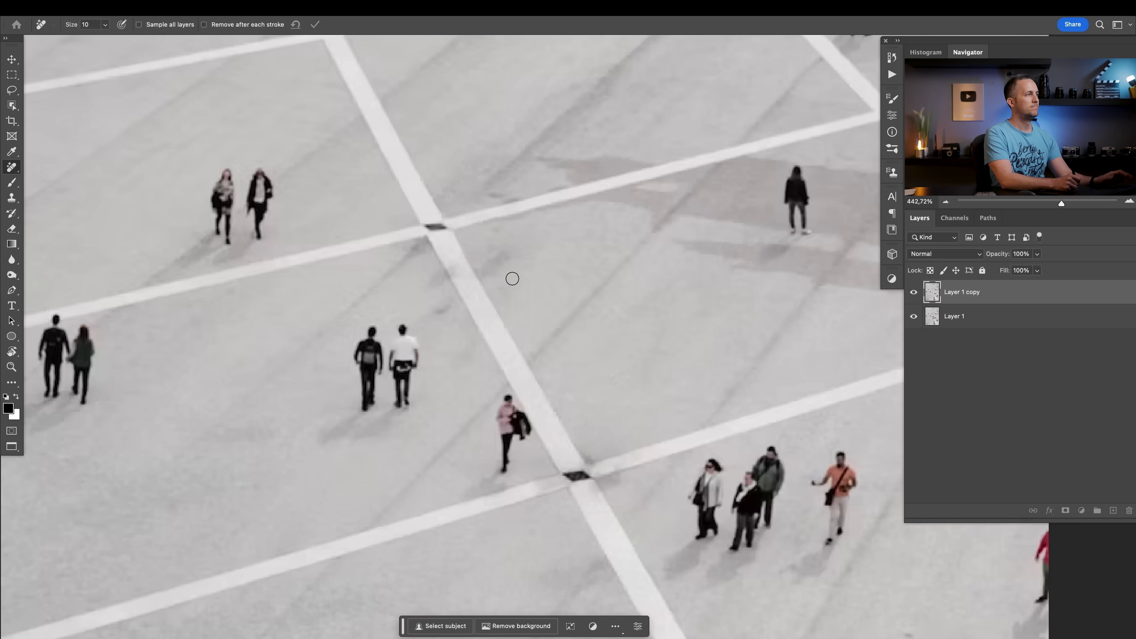
{"action": "key", "text": "super+0"}
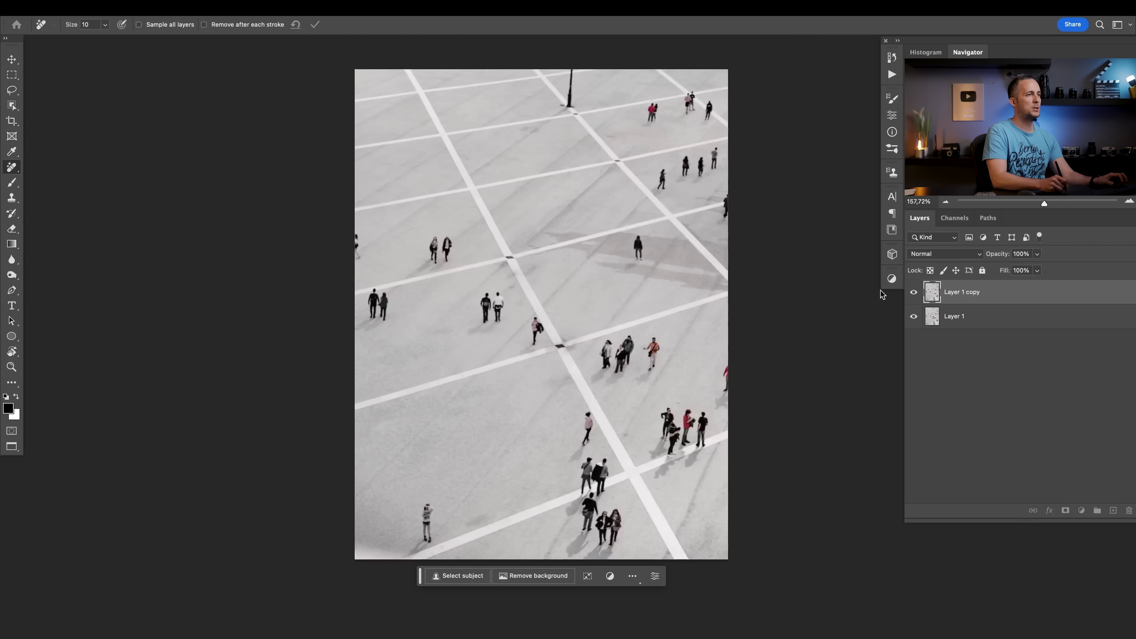
{"action": "left_click", "coordinate": [913, 293]}
{"action": "left_click", "coordinate": [913, 294]}
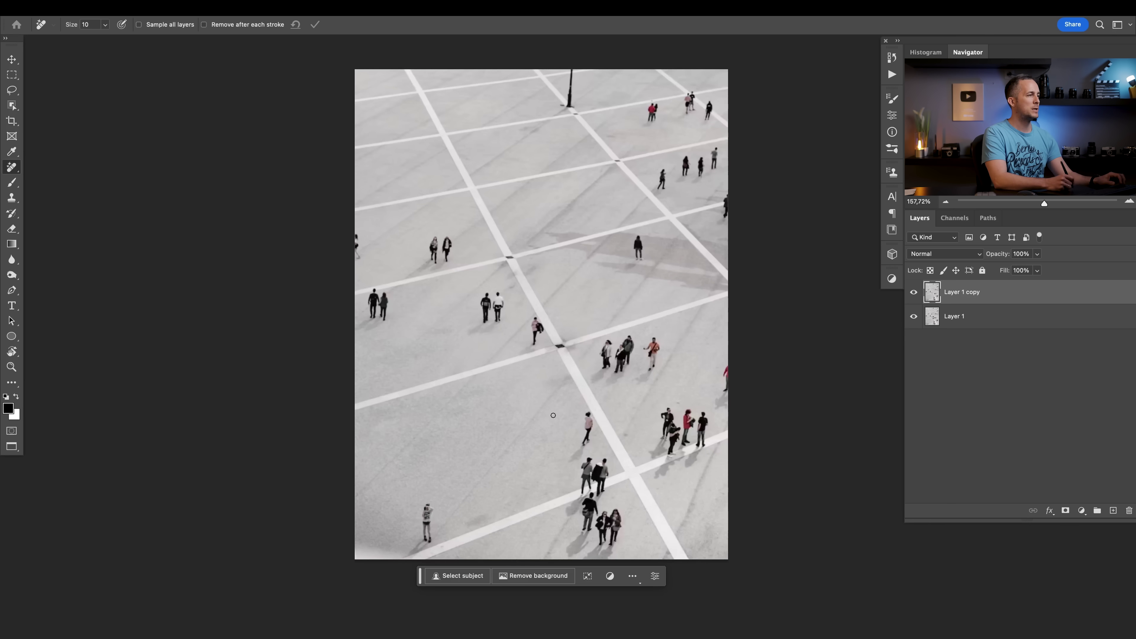
Mark the walking pairs, the single walker and the lone person on the shaded ground, with their shadows, for removal
{"action": "left_click_drag", "start_coordinate": [549, 362], "coordinate": [578, 350]}
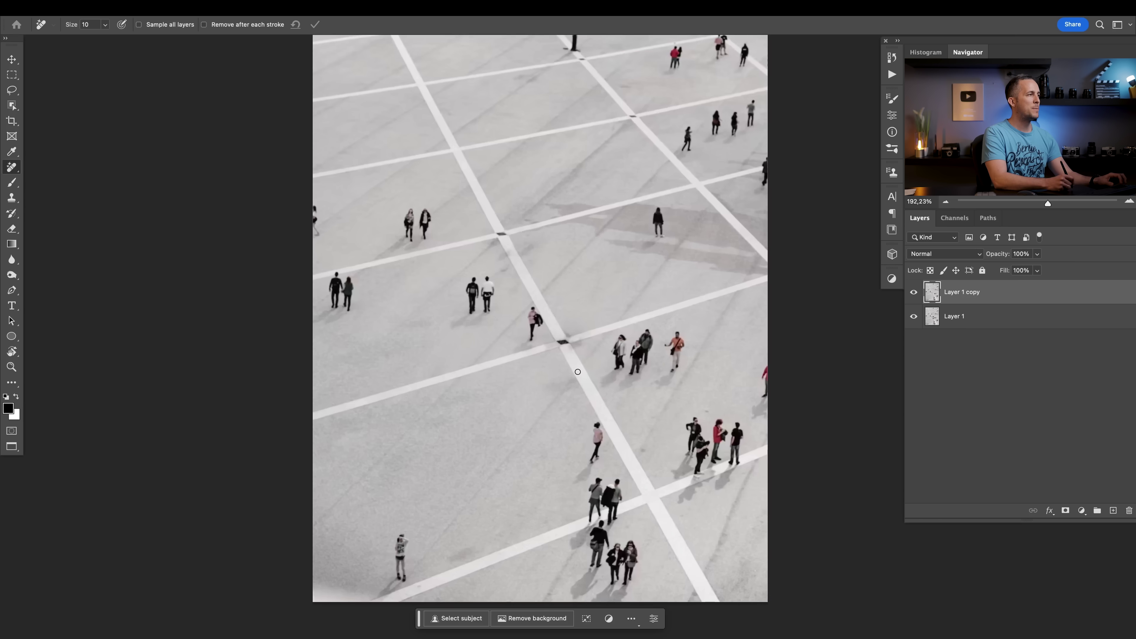
{"action": "mouse_move", "coordinate": [464, 292]}
{"action": "left_mouse_down"}
{"action": "mouse_move", "coordinate": [509, 271]}
{"action": "mouse_move", "coordinate": [504, 313]}
{"action": "left_mouse_up"}
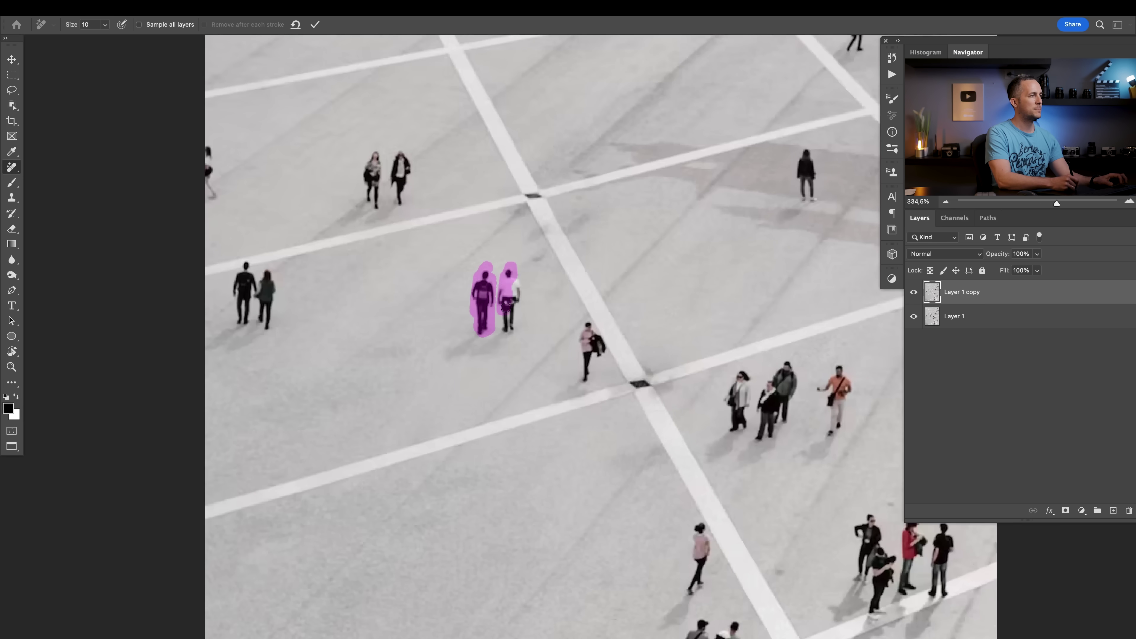
{"action": "left_click_drag", "start_coordinate": [589, 327], "coordinate": [586, 376]}
{"action": "mouse_move", "coordinate": [268, 270]}
{"action": "left_mouse_down"}
{"action": "mouse_move", "coordinate": [267, 327]}
{"action": "mouse_move", "coordinate": [213, 348]}
{"action": "left_mouse_up"}
{"action": "left_click_drag", "start_coordinate": [587, 383], "coordinate": [562, 399]}
{"action": "left_click_drag", "start_coordinate": [501, 338], "coordinate": [449, 357]}
{"action": "mouse_move", "coordinate": [377, 155]}
{"action": "left_mouse_down"}
{"action": "mouse_move", "coordinate": [366, 171]}
{"action": "mouse_move", "coordinate": [375, 206]}
{"action": "left_mouse_up"}
{"action": "left_click_drag", "start_coordinate": [400, 155], "coordinate": [398, 204]}
{"action": "left_click_drag", "start_coordinate": [805, 179], "coordinate": [579, 243]}
{"action": "left_click_drag", "start_coordinate": [580, 212], "coordinate": [577, 258]}
Mark the trio, the person in orange, the lower groups and the lone person at the lower left, with shadows, for removal
{"action": "left_click_drag", "start_coordinate": [312, 386], "coordinate": [293, 465]}
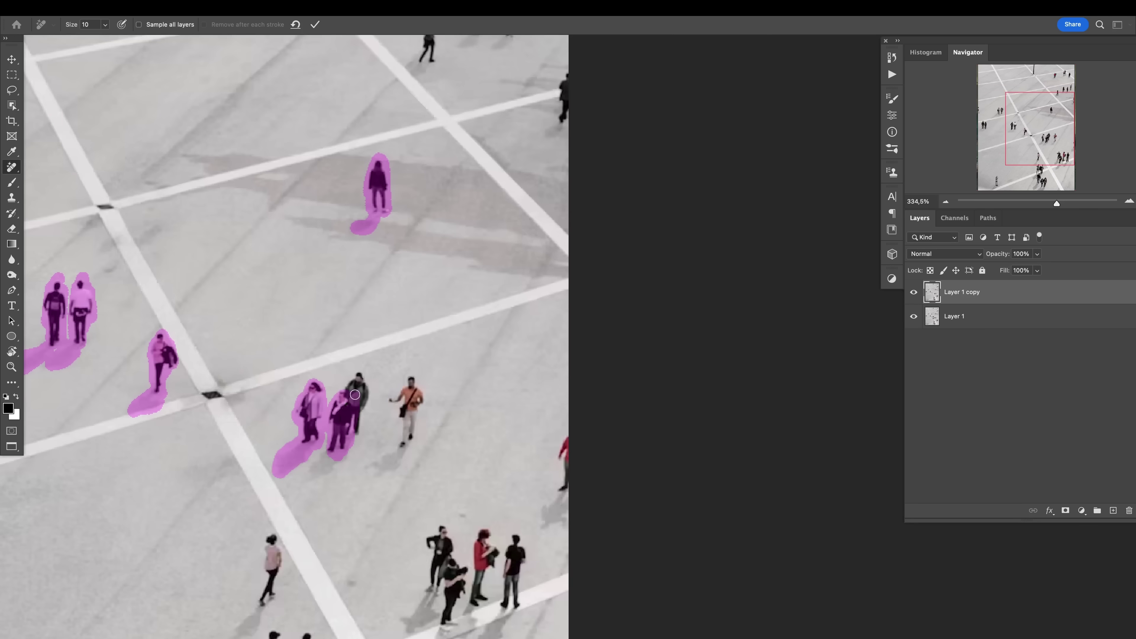
{"action": "left_click_drag", "start_coordinate": [410, 380], "coordinate": [400, 425]}
{"action": "left_click_drag", "start_coordinate": [563, 463], "coordinate": [576, 264]}
{"action": "left_click_drag", "start_coordinate": [457, 328], "coordinate": [433, 470]}
{"action": "left_click_drag", "start_coordinate": [497, 332], "coordinate": [501, 445]}
{"action": "left_click_drag", "start_coordinate": [284, 338], "coordinate": [292, 380]}
{"action": "left_click_drag", "start_coordinate": [293, 392], "coordinate": [491, 247]}
{"action": "mouse_move", "coordinate": [485, 289]}
{"action": "left_mouse_down"}
{"action": "mouse_move", "coordinate": [440, 490]}
{"action": "mouse_move", "coordinate": [508, 367]}
{"action": "mouse_move", "coordinate": [492, 494]}
{"action": "left_mouse_up"}
{"action": "left_click_drag", "start_coordinate": [544, 399], "coordinate": [525, 488]}
{"action": "left_click_drag", "start_coordinate": [144, 387], "coordinate": [109, 490]}
Mark the remaining people in the plaza and remove all marked people together with their shadows
{"action": "scroll", "coordinate": [578, 347], "scroll_direction": "down", "scroll_amount": 3}
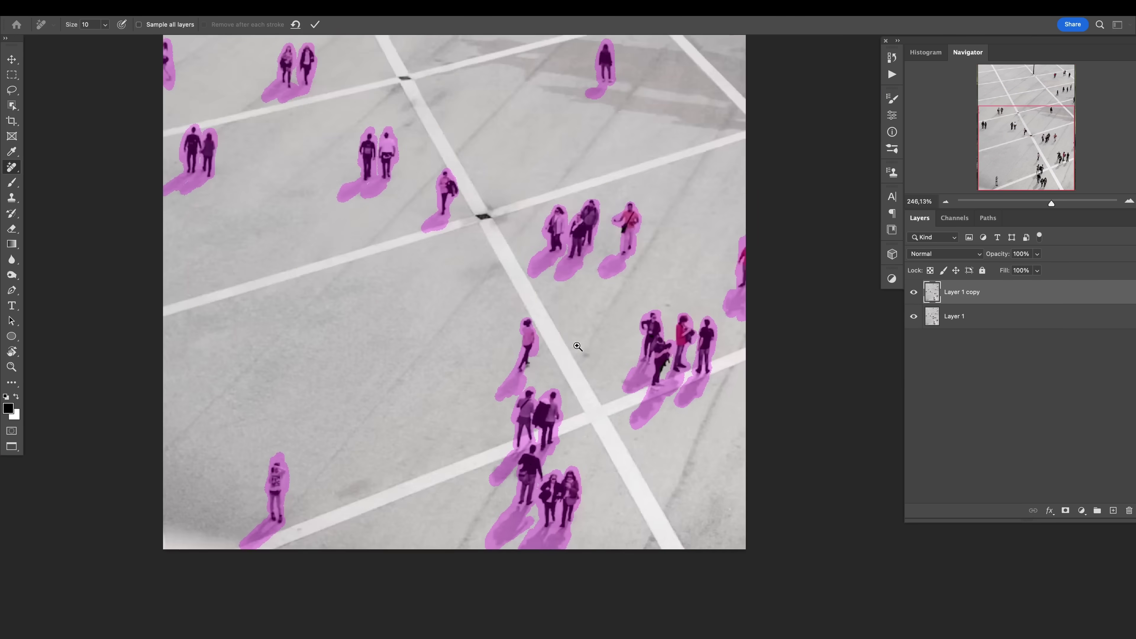
{"action": "scroll", "coordinate": [579, 347], "scroll_direction": "up", "scroll_amount": 6}
{"action": "left_click_drag", "start_coordinate": [746, 194], "coordinate": [740, 282]}
{"action": "left_click_drag", "start_coordinate": [514, 40], "coordinate": [507, 85]}
{"action": "scroll", "coordinate": [536, 258], "scroll_direction": "down", "scroll_amount": 8}
{"action": "scroll", "coordinate": [536, 258], "scroll_direction": "down", "scroll_amount": 3}
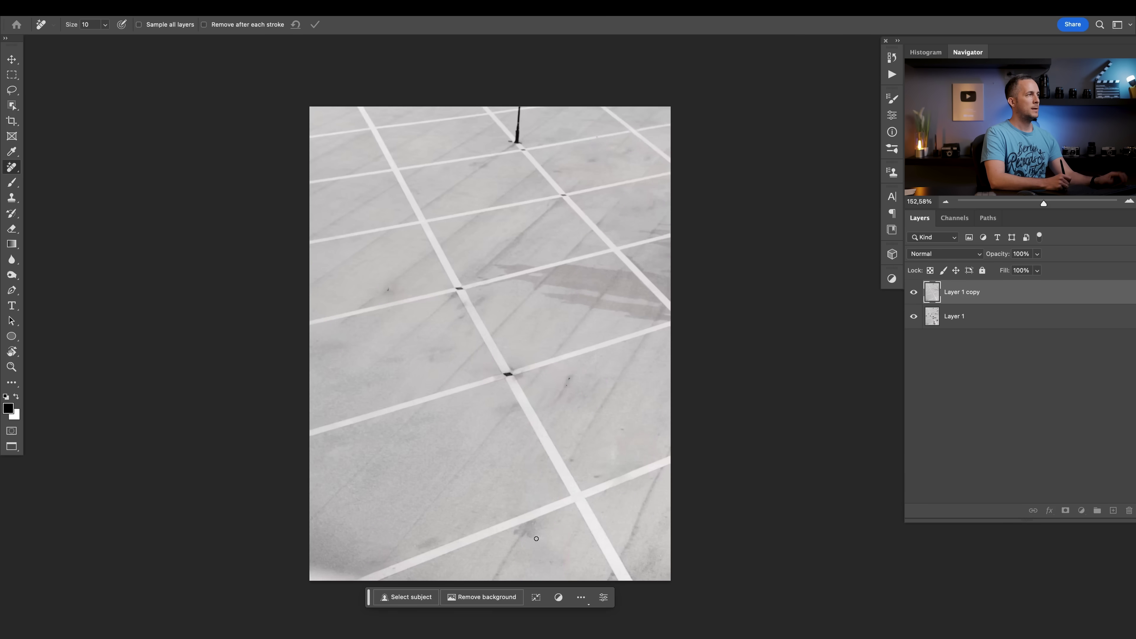
{"action": "left_click_drag", "start_coordinate": [592, 396], "coordinate": [588, 391]}
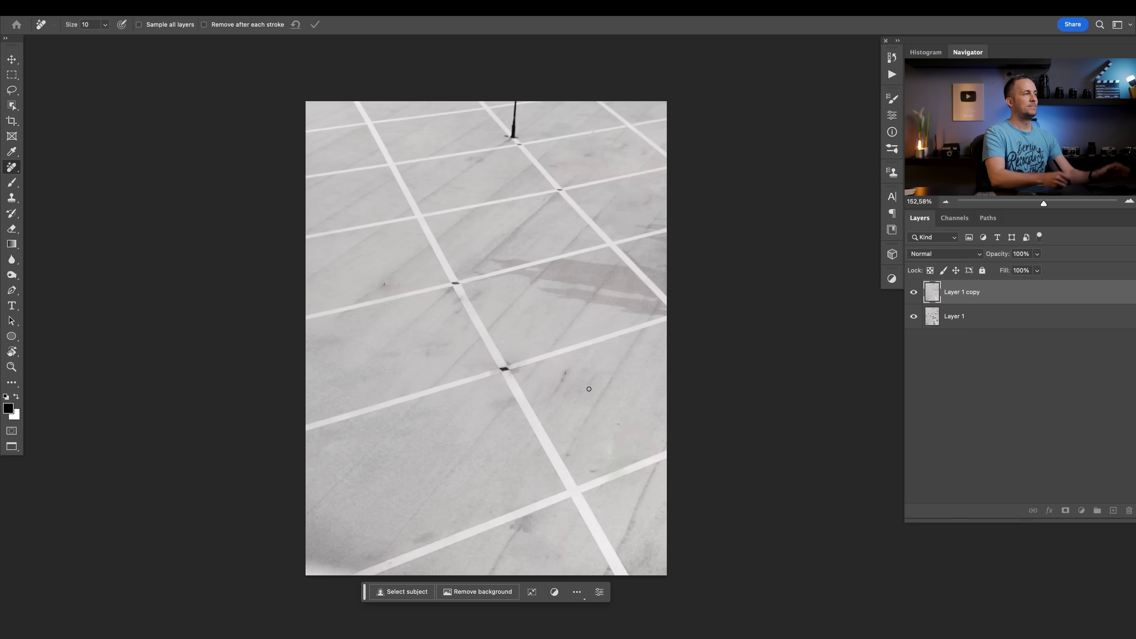
Compare the emptied plaza with the original by toggling the visibility of Layer 1 copy
{"action": "left_click", "coordinate": [914, 291]}
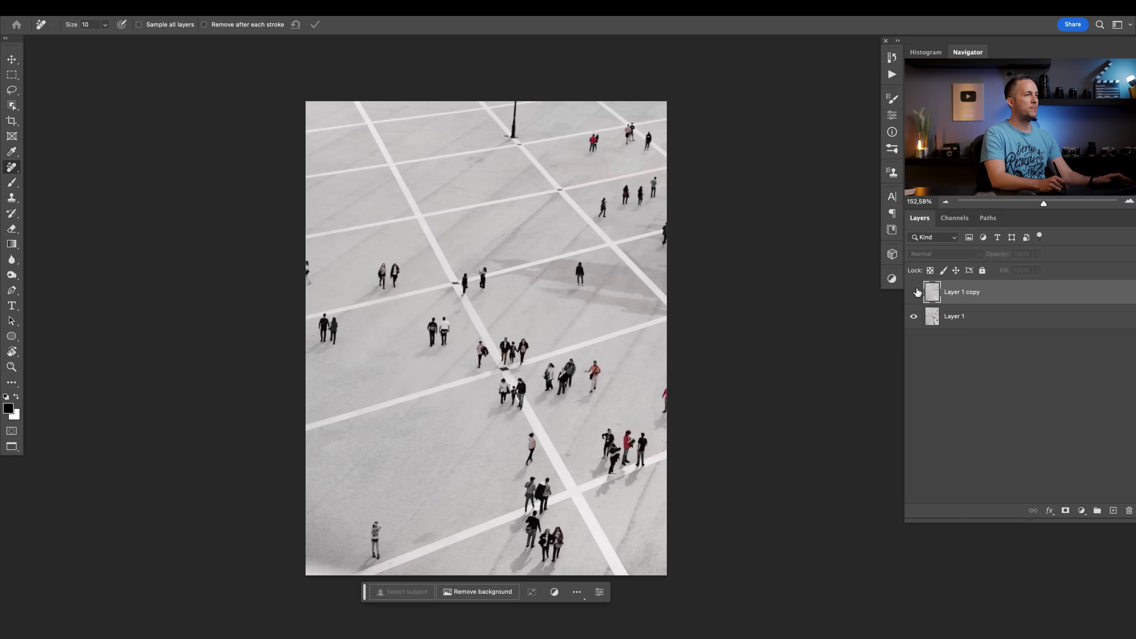
{"action": "left_click", "coordinate": [915, 291]}
{"action": "left_click", "coordinate": [915, 292]}
Choose the Remove Tool, switch to the portrait photo and duplicate its Background layer
{"action": "right_click", "coordinate": [14, 171]}
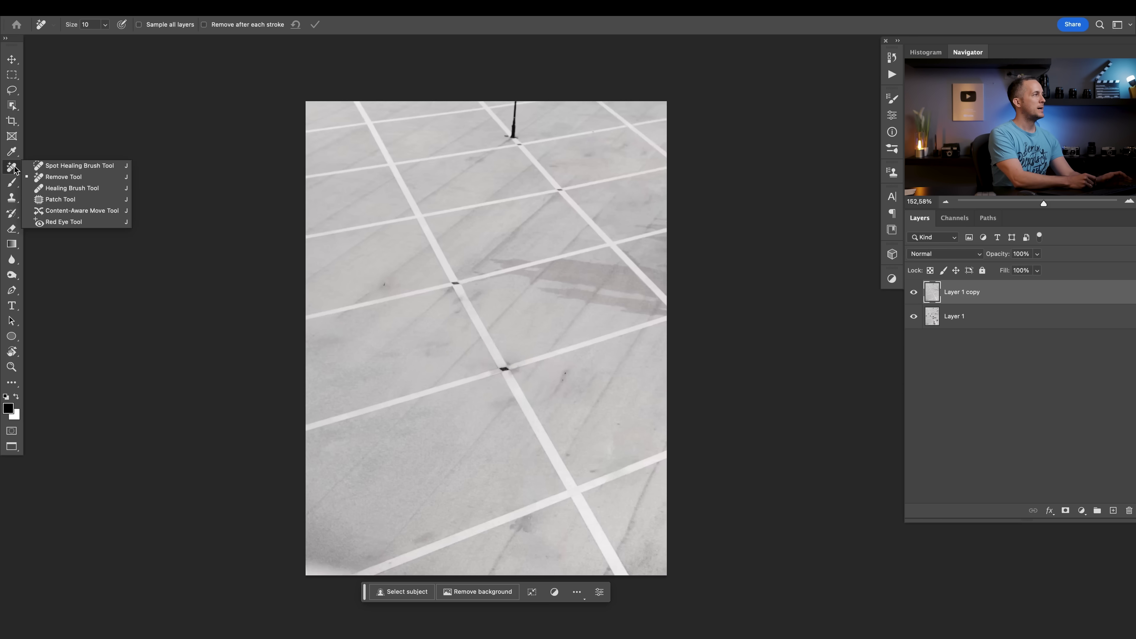
{"action": "left_click", "coordinate": [58, 176]}
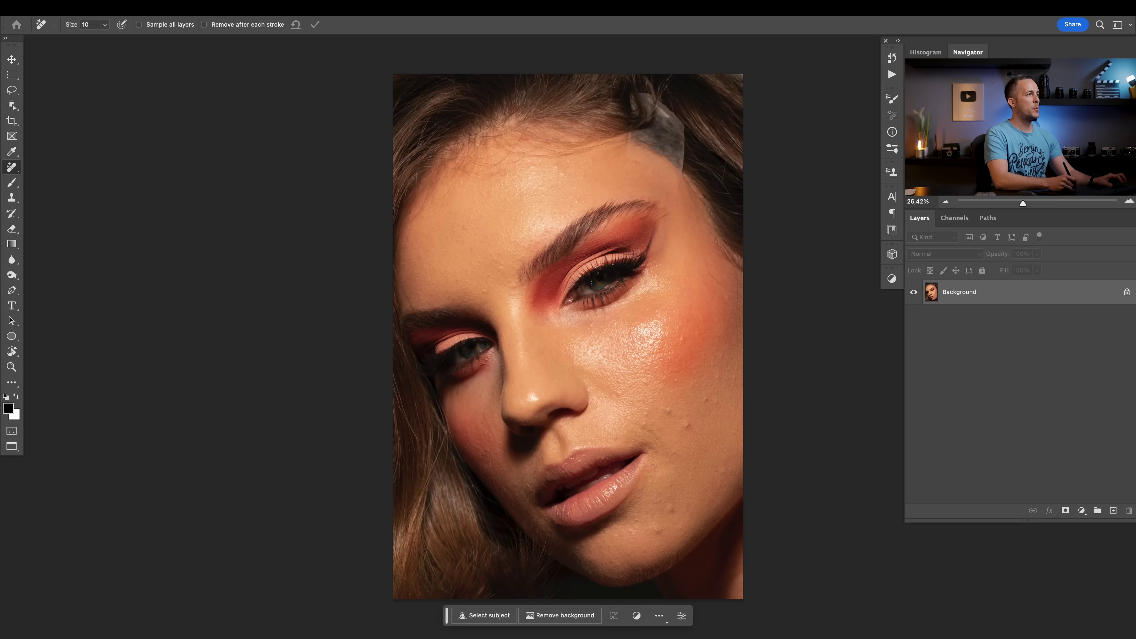
{"action": "scroll", "coordinate": [609, 165], "scroll_direction": "up", "scroll_amount": 3}
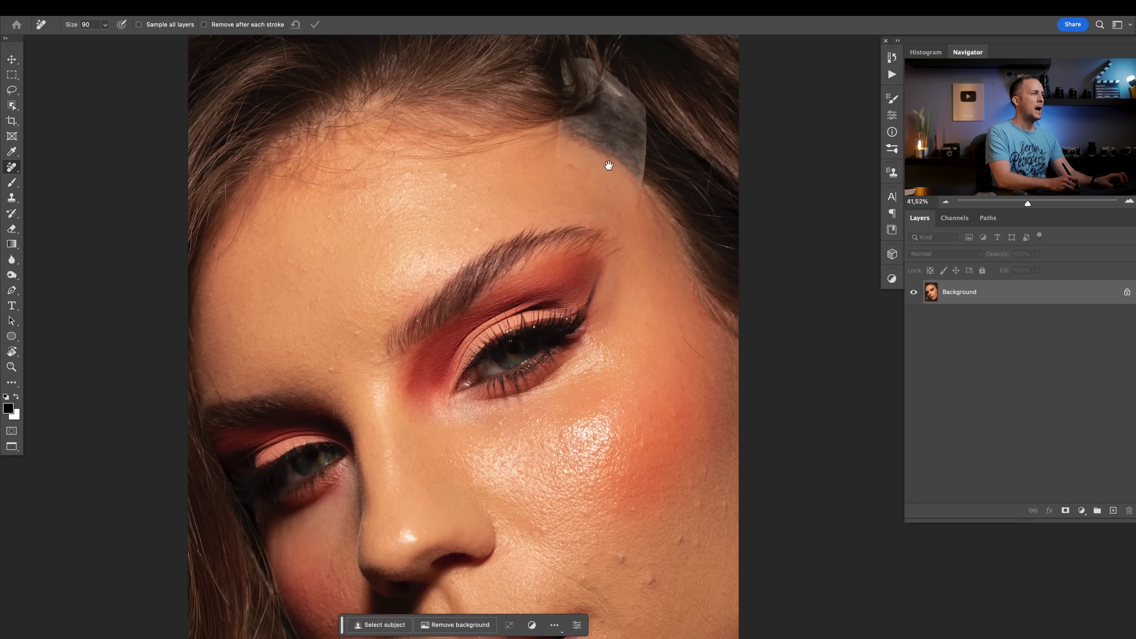
{"action": "scroll", "coordinate": [609, 165], "scroll_direction": "up", "scroll_amount": 4}
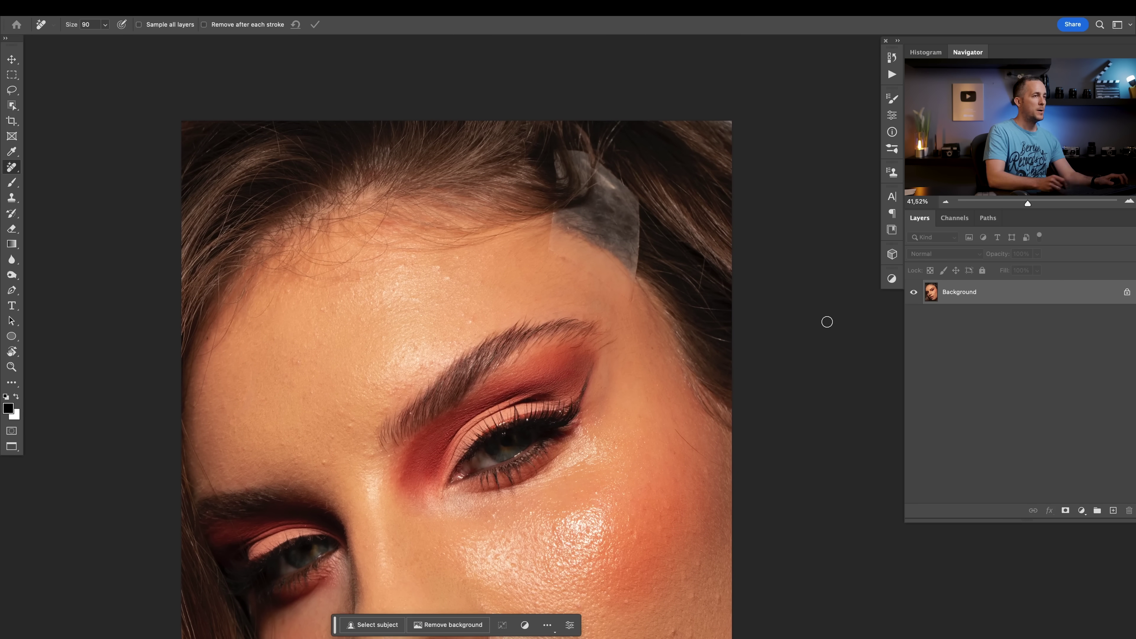
{"action": "key", "text": "ctrl+j"}
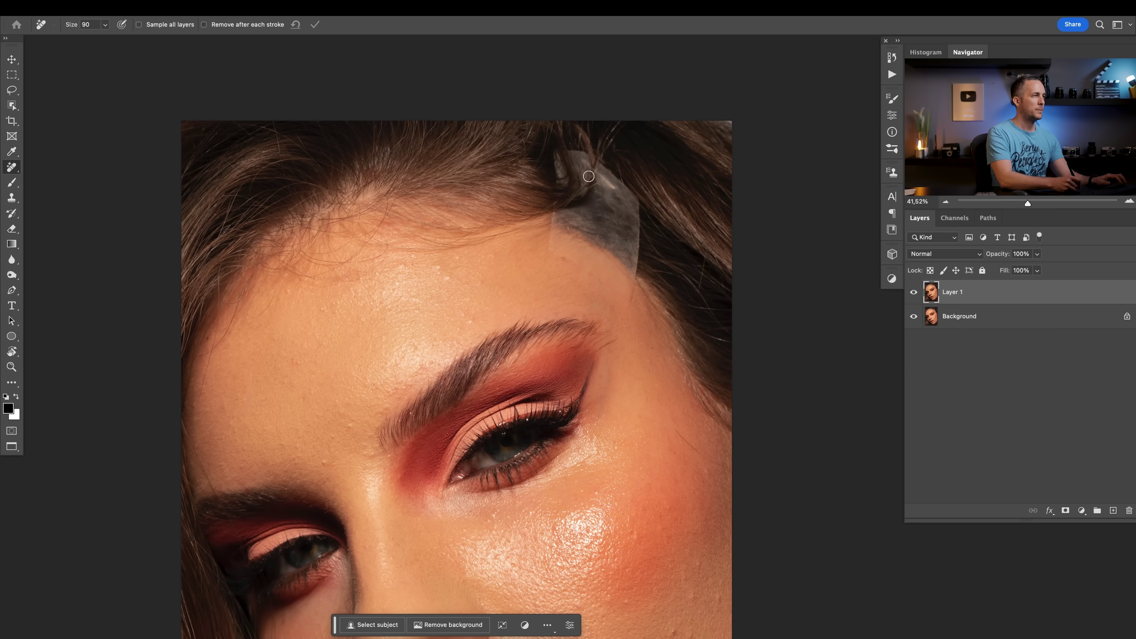
Remove the grey translucent patch covering the hairline and forehead of the portrait with the Remove Tool
{"action": "mouse_move", "coordinate": [565, 159]}
{"action": "left_mouse_down"}
{"action": "mouse_move", "coordinate": [552, 250]}
{"action": "mouse_move", "coordinate": [613, 282]}
{"action": "mouse_move", "coordinate": [633, 258]}
{"action": "mouse_move", "coordinate": [636, 193]}
{"action": "mouse_move", "coordinate": [598, 160]}
{"action": "mouse_move", "coordinate": [566, 181]}
{"action": "mouse_move", "coordinate": [583, 206]}
{"action": "mouse_move", "coordinate": [608, 185]}
{"action": "mouse_move", "coordinate": [610, 253]}
{"action": "mouse_move", "coordinate": [594, 251]}
{"action": "mouse_move", "coordinate": [594, 216]}
{"action": "left_mouse_up"}
{"action": "key", "text": "bracketleft"}
{"action": "key", "text": "bracketleft"}
{"action": "key", "text": "bracketleft"}
{"action": "key", "text": "bracketleft"}
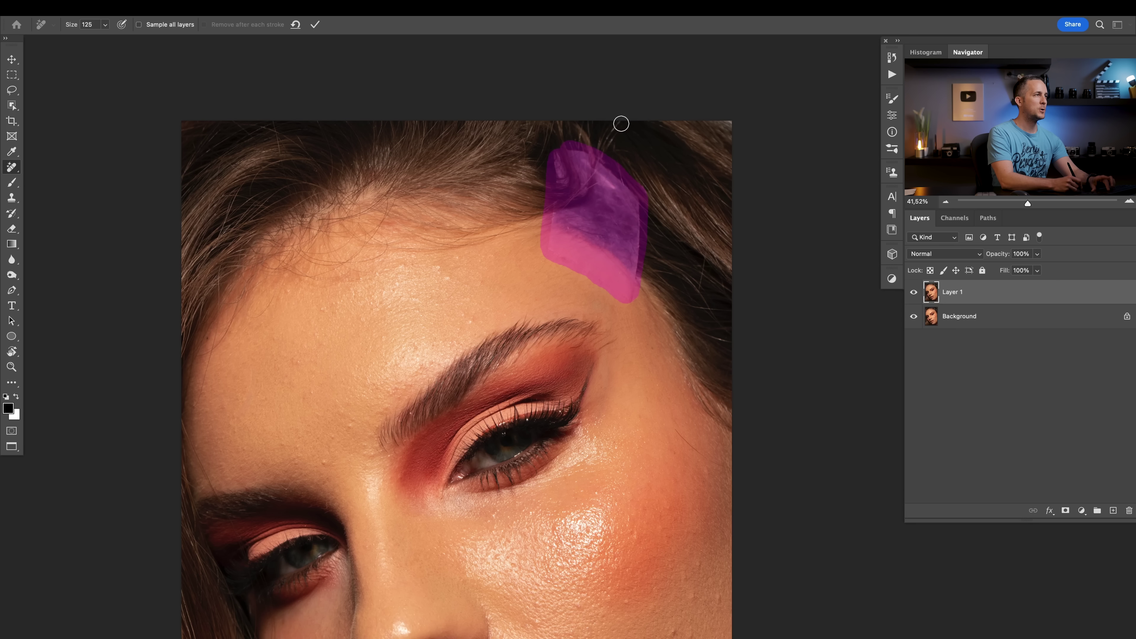
{"action": "left_click_drag", "start_coordinate": [621, 124], "coordinate": [609, 137]}
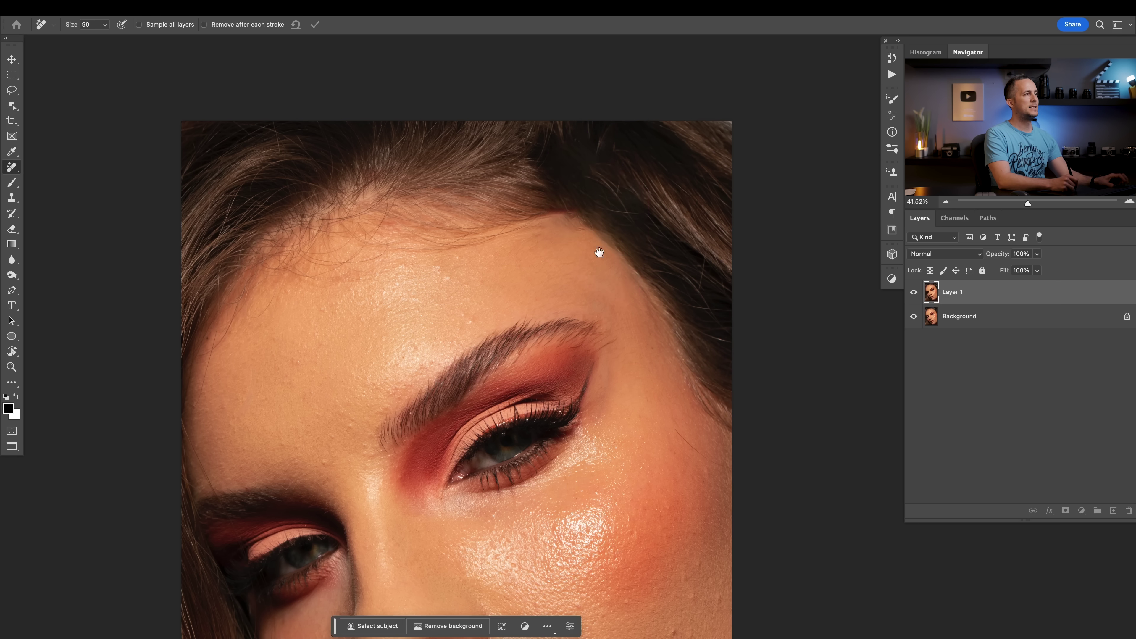
Compare the retouched portrait with the original by toggling the visibility of Layer 1
{"action": "scroll", "coordinate": [598, 254], "scroll_direction": "down", "scroll_amount": 3}
{"action": "scroll", "coordinate": [568, 261], "scroll_direction": "down", "scroll_amount": 1}
{"action": "left_click", "coordinate": [914, 293]}
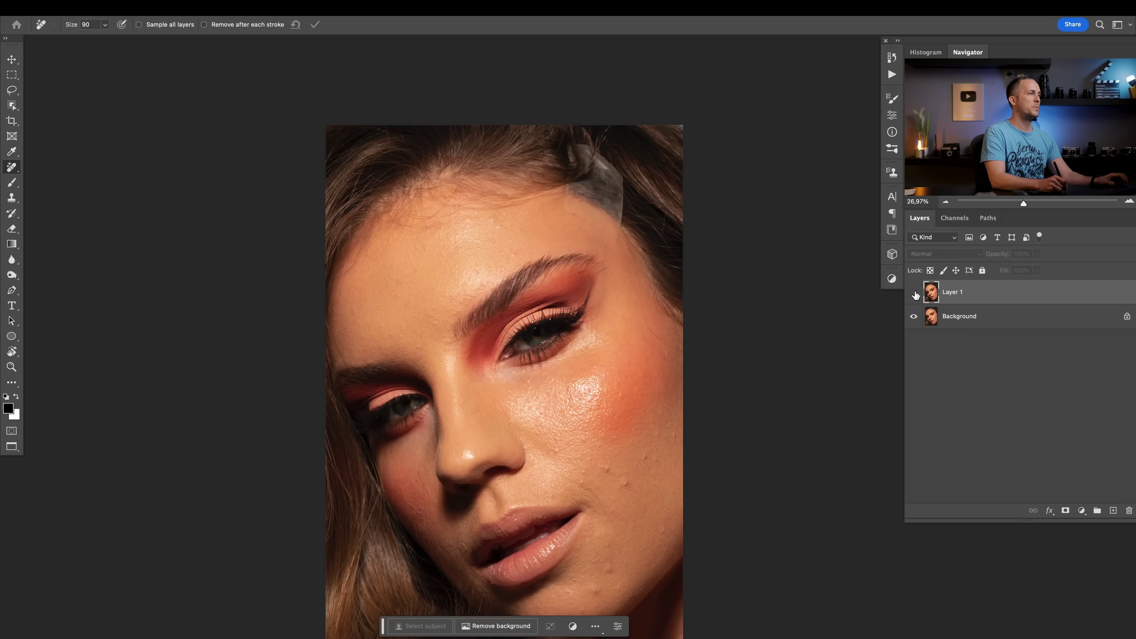
{"action": "left_click", "coordinate": [914, 293]}
{"action": "scroll", "coordinate": [608, 360], "scroll_direction": "down", "scroll_amount": 1}
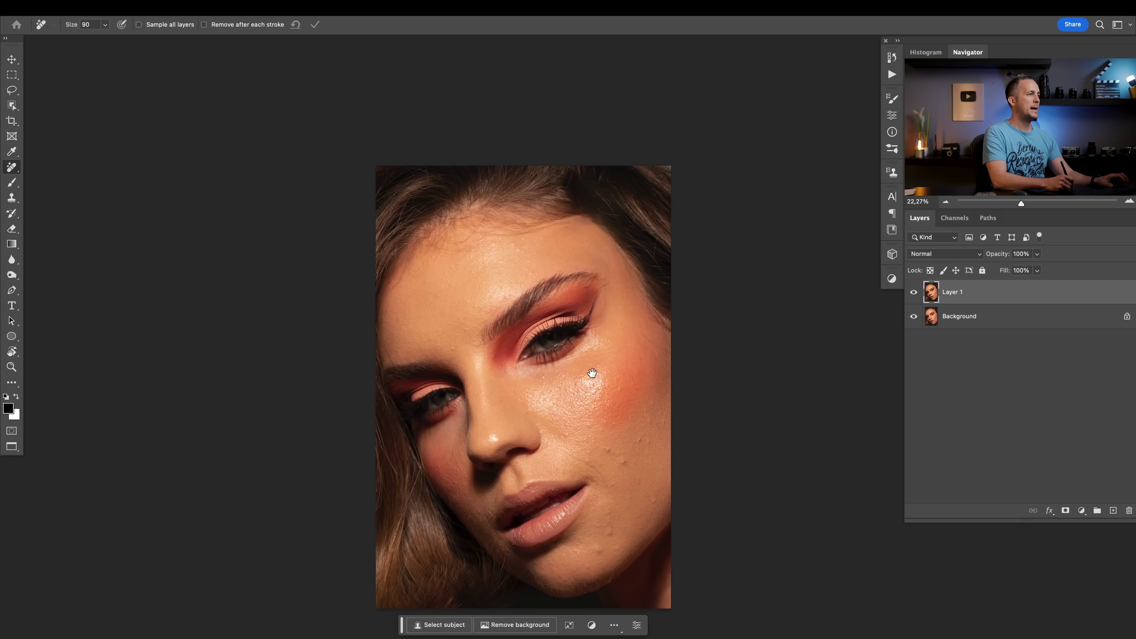
Hide Layer 1 and duplicate the portrait's Background layer
{"action": "scroll", "coordinate": [593, 376], "scroll_direction": "down", "scroll_amount": 1}
{"action": "left_click", "coordinate": [913, 291]}
{"action": "key", "text": "ctrl+j"}
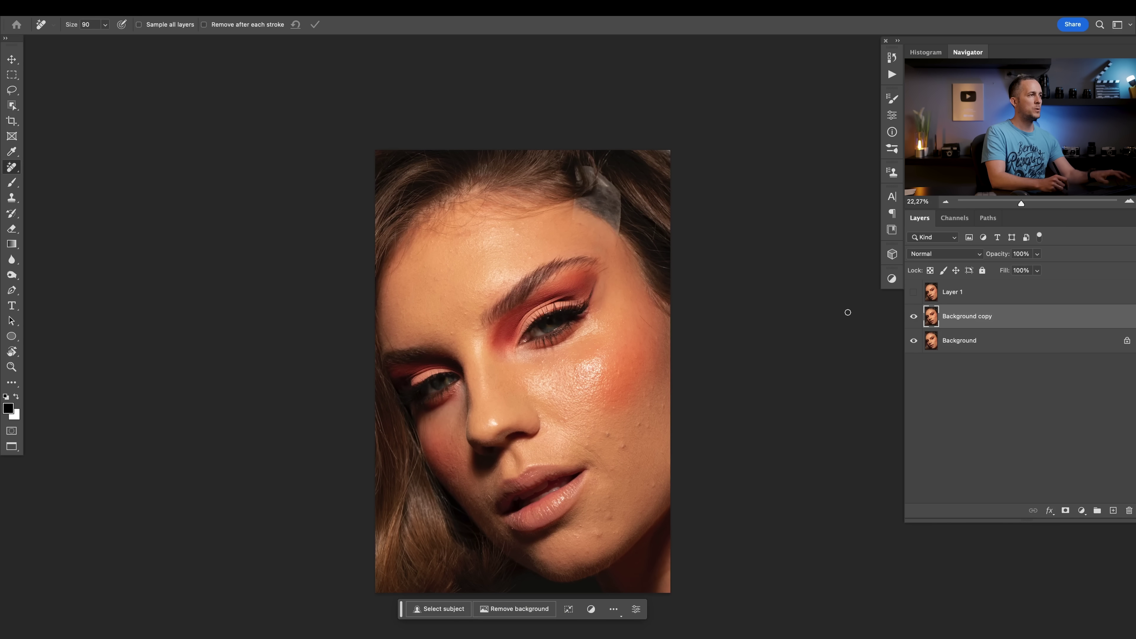
Try to remove the grey patch at the hairline of Background copy with the Content-Aware Spot Healing Brush
{"action": "scroll", "coordinate": [577, 231], "scroll_direction": "up", "scroll_amount": 2}
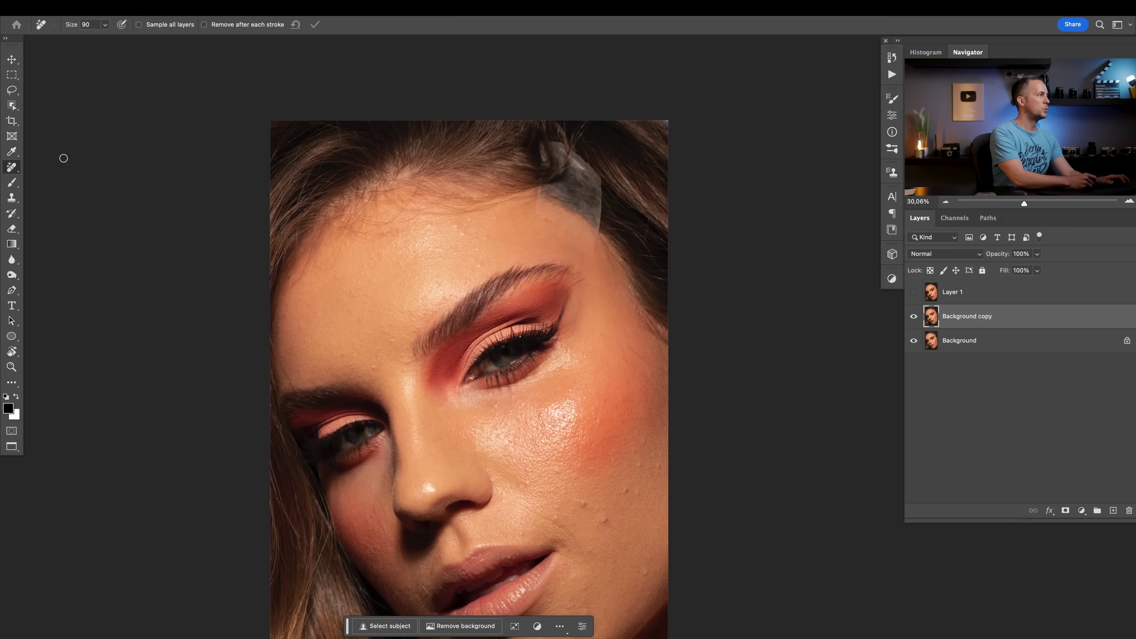
{"action": "right_click", "coordinate": [15, 172]}
{"action": "left_click", "coordinate": [85, 167]}
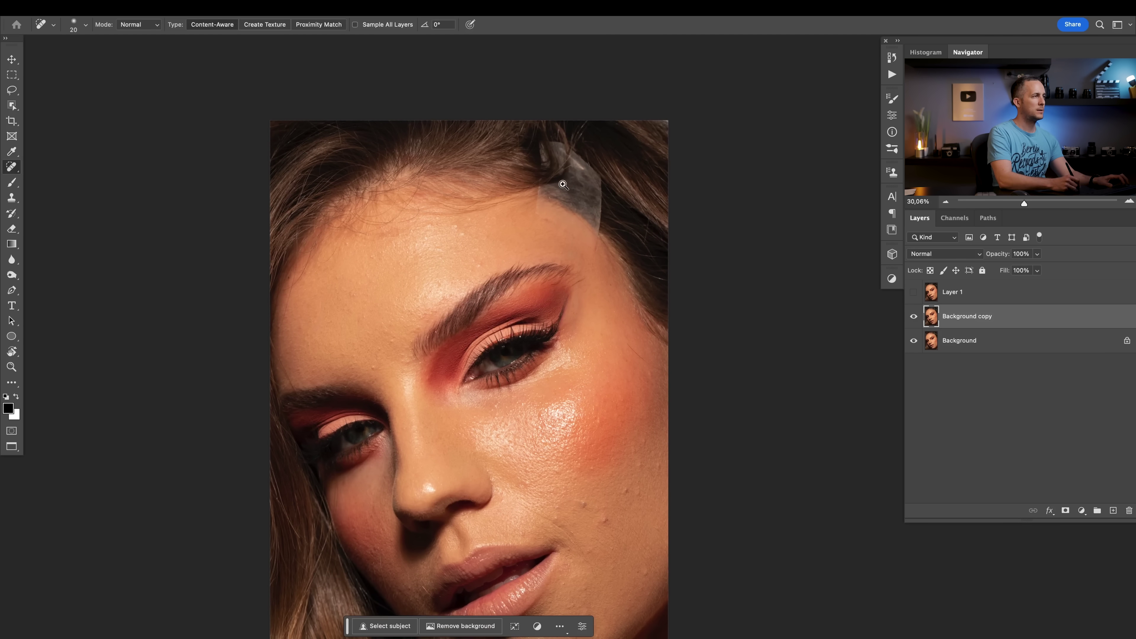
{"action": "scroll", "coordinate": [563, 185], "scroll_direction": "up", "scroll_amount": 2}
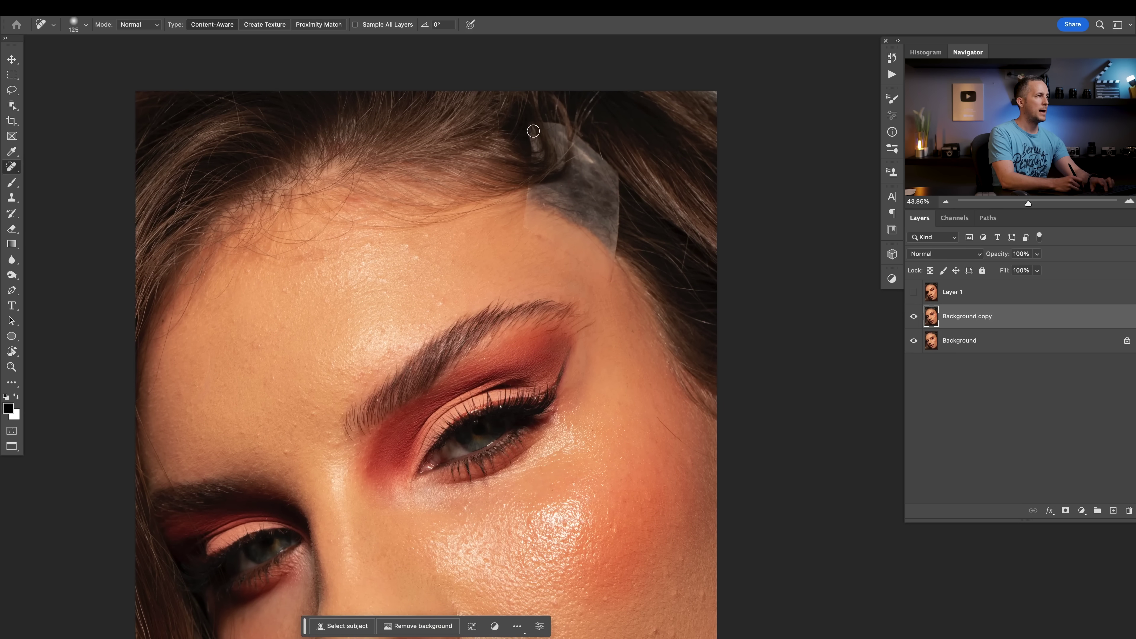
{"action": "mouse_move", "coordinate": [532, 130]}
{"action": "left_mouse_down"}
{"action": "mouse_move", "coordinate": [528, 237]}
{"action": "mouse_move", "coordinate": [610, 271]}
{"action": "mouse_move", "coordinate": [617, 211]}
{"action": "mouse_move", "coordinate": [603, 157]}
{"action": "mouse_move", "coordinate": [545, 122]}
{"action": "mouse_move", "coordinate": [538, 216]}
{"action": "mouse_move", "coordinate": [558, 159]}
{"action": "mouse_move", "coordinate": [543, 155]}
{"action": "mouse_move", "coordinate": [583, 162]}
{"action": "mouse_move", "coordinate": [606, 180]}
{"action": "mouse_move", "coordinate": [603, 251]}
{"action": "mouse_move", "coordinate": [548, 223]}
{"action": "mouse_move", "coordinate": [599, 251]}
{"action": "mouse_move", "coordinate": [559, 167]}
{"action": "mouse_move", "coordinate": [583, 221]}
{"action": "mouse_move", "coordinate": [568, 152]}
{"action": "mouse_move", "coordinate": [596, 93]}
{"action": "left_mouse_up"}
{"action": "mouse_move", "coordinate": [570, 133]}
{"action": "left_mouse_down"}
{"action": "mouse_move", "coordinate": [563, 103]}
{"action": "mouse_move", "coordinate": [573, 135]}
{"action": "left_mouse_up"}
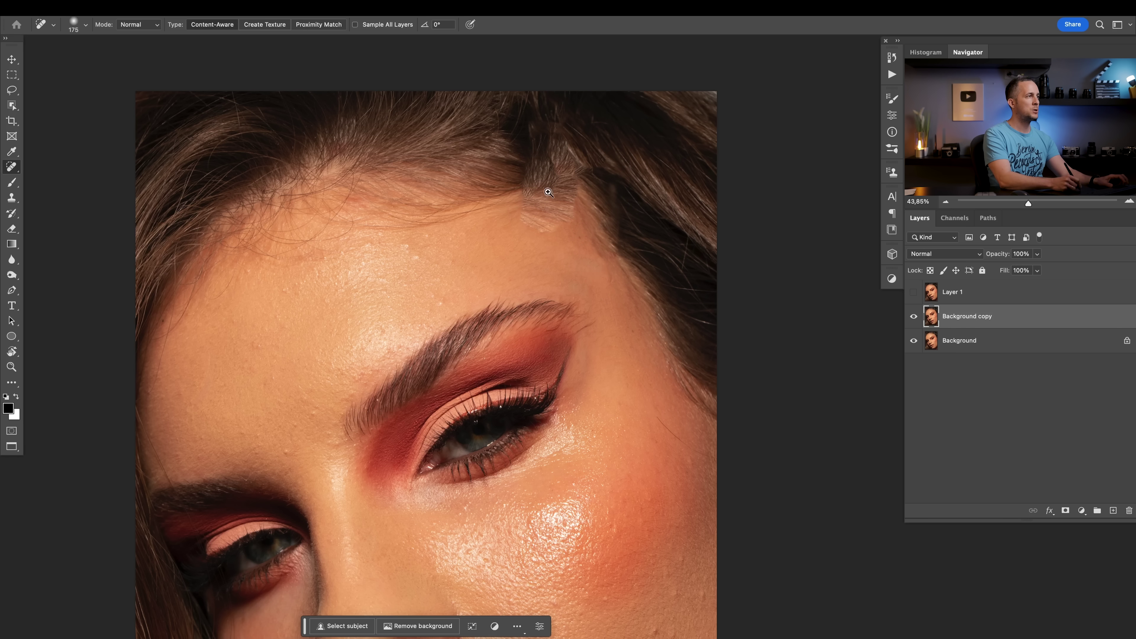
{"action": "left_click_drag", "start_coordinate": [537, 180], "coordinate": [534, 210]}
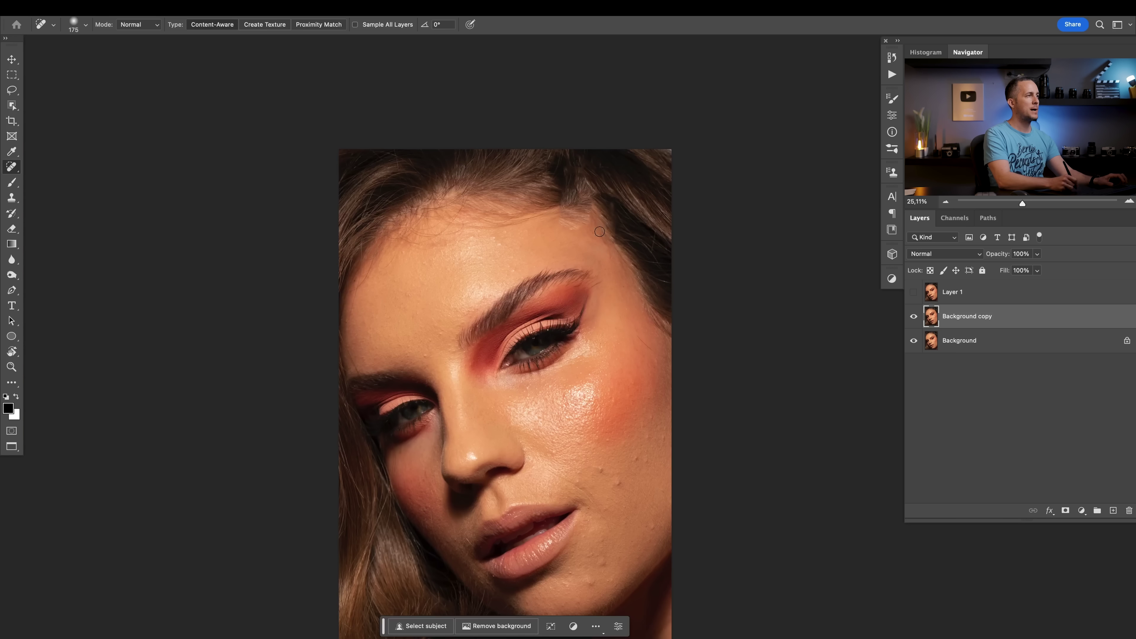
Compare the Spot Healing Brush result with the Remove Tool result by toggling the visibility of Layer 1
{"action": "left_click", "coordinate": [914, 293]}
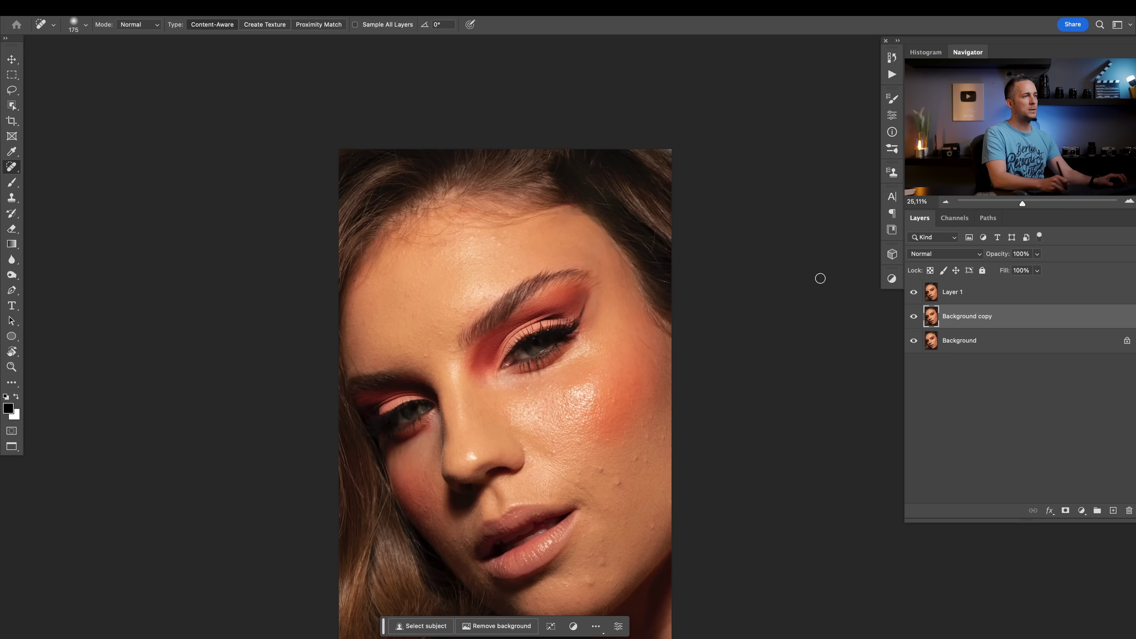
{"action": "left_click", "coordinate": [914, 292]}
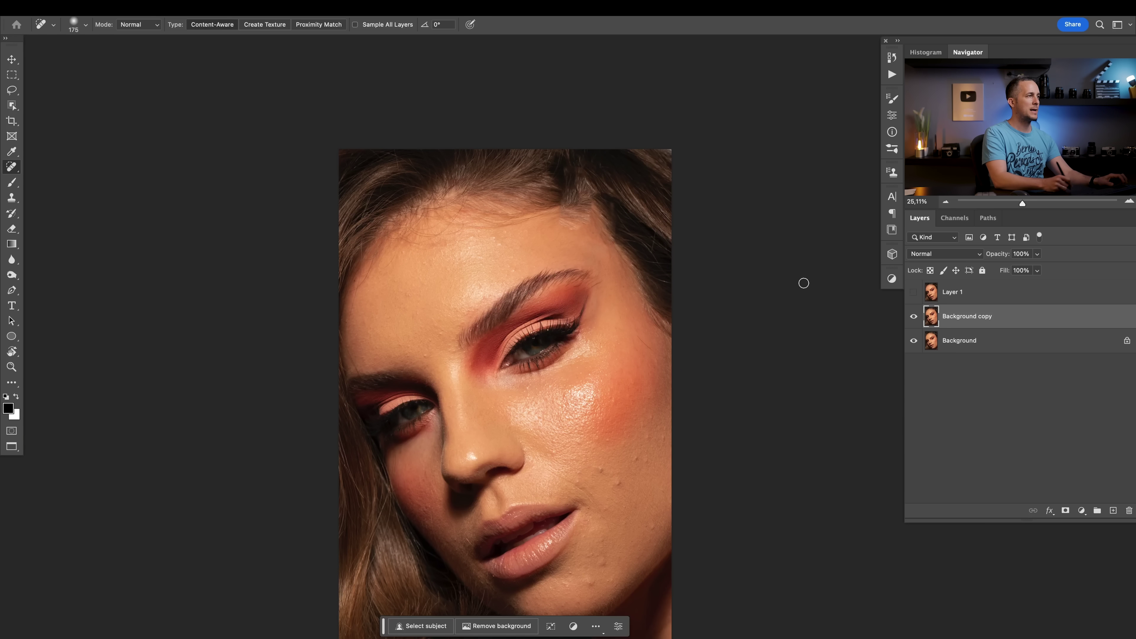
Heal the remaining smudge at the hairline once more and undo all Spot Healing Brush strokes on Background copy
{"action": "scroll", "coordinate": [583, 197], "scroll_direction": "up", "scroll_amount": 2}
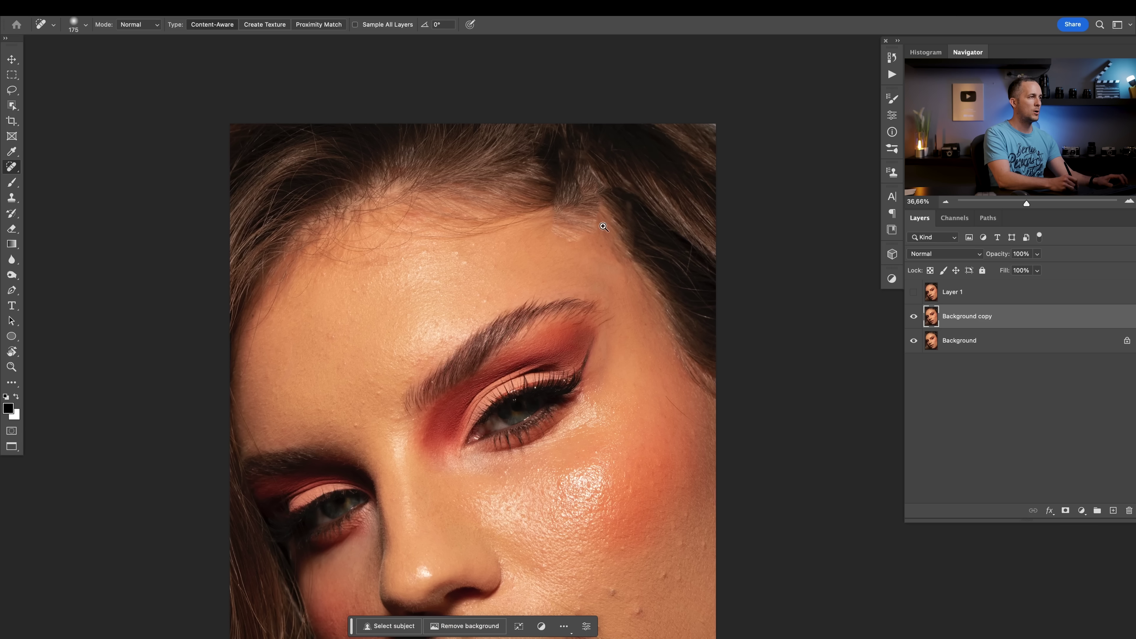
{"action": "mouse_move", "coordinate": [565, 224]}
{"action": "left_mouse_down"}
{"action": "mouse_move", "coordinate": [589, 221]}
{"action": "mouse_move", "coordinate": [561, 186]}
{"action": "mouse_move", "coordinate": [578, 195]}
{"action": "left_mouse_up"}
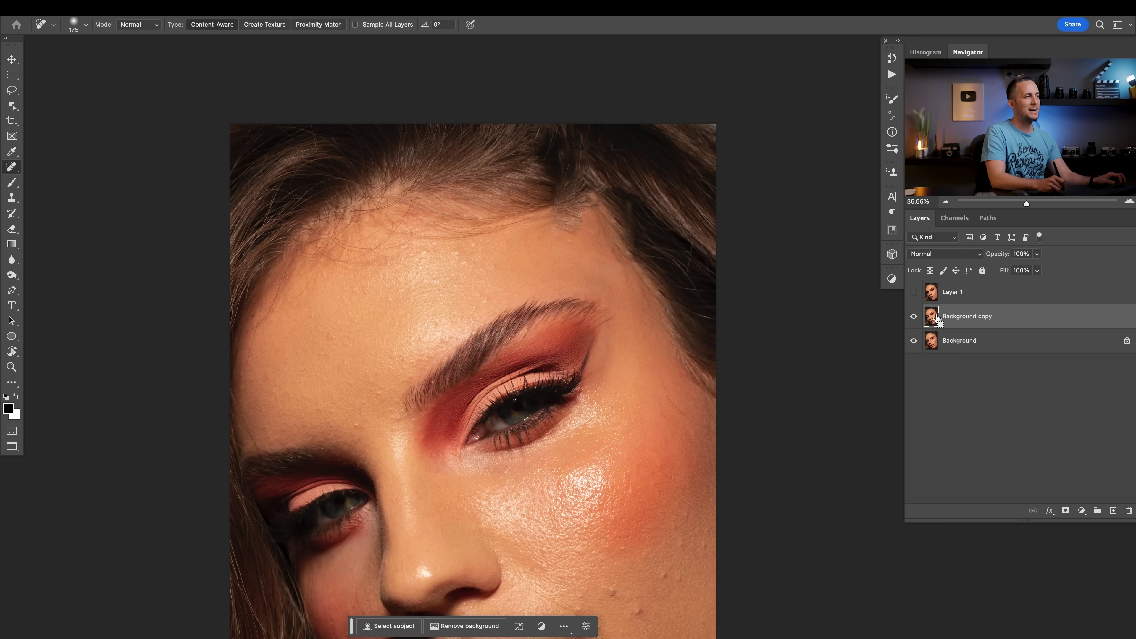
{"action": "key", "text": "super+z"}
{"action": "key", "text": "super+z"}
{"action": "key", "text": "super+z"}
{"action": "key", "text": "super+z"}
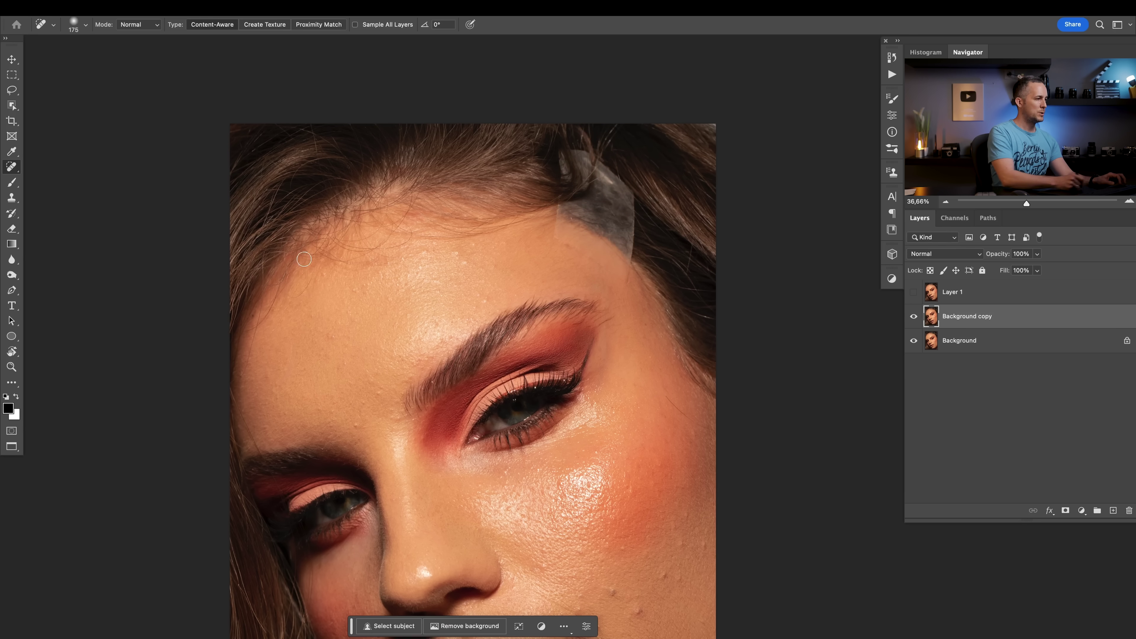
Select the grey patch over the hairline and forehead with a freehand Lasso outline
{"action": "key", "text": "l"}
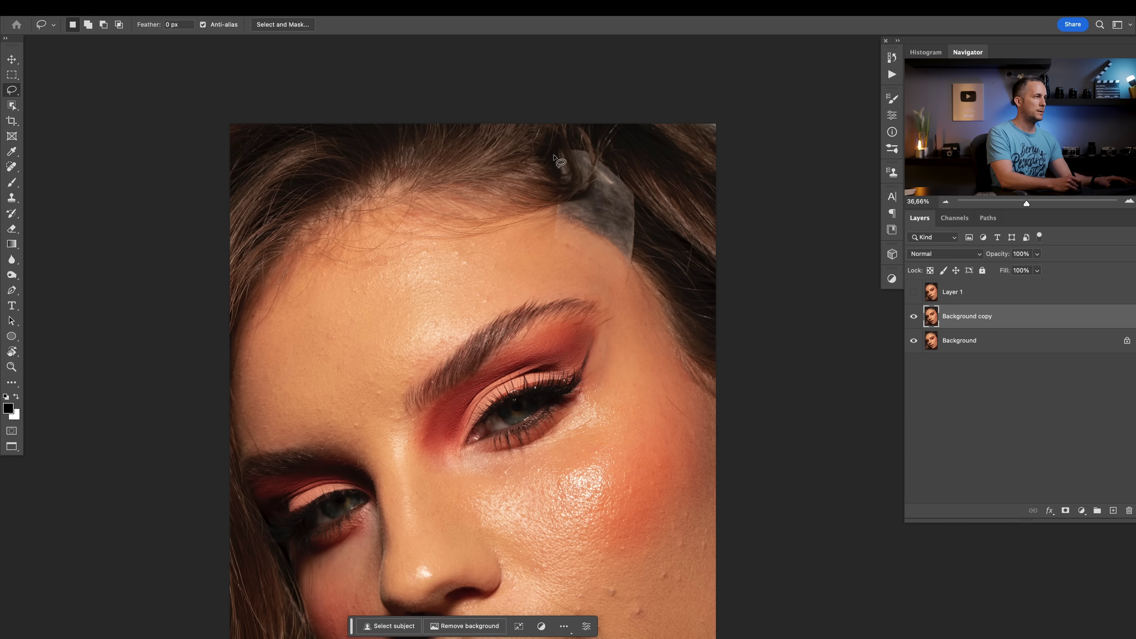
{"action": "mouse_move", "coordinate": [555, 153]}
{"action": "left_mouse_down"}
{"action": "mouse_move", "coordinate": [552, 242]}
{"action": "mouse_move", "coordinate": [625, 283]}
{"action": "mouse_move", "coordinate": [638, 183]}
{"action": "mouse_move", "coordinate": [608, 159]}
{"action": "mouse_move", "coordinate": [619, 116]}
{"action": "mouse_move", "coordinate": [599, 145]}
{"action": "mouse_move", "coordinate": [585, 120]}
{"action": "mouse_move", "coordinate": [574, 122]}
{"action": "mouse_move", "coordinate": [583, 146]}
{"action": "mouse_move", "coordinate": [562, 119]}
{"action": "mouse_move", "coordinate": [559, 151]}
{"action": "left_mouse_up"}
{"action": "scroll", "coordinate": [500, 287], "scroll_direction": "down", "scroll_amount": 1}
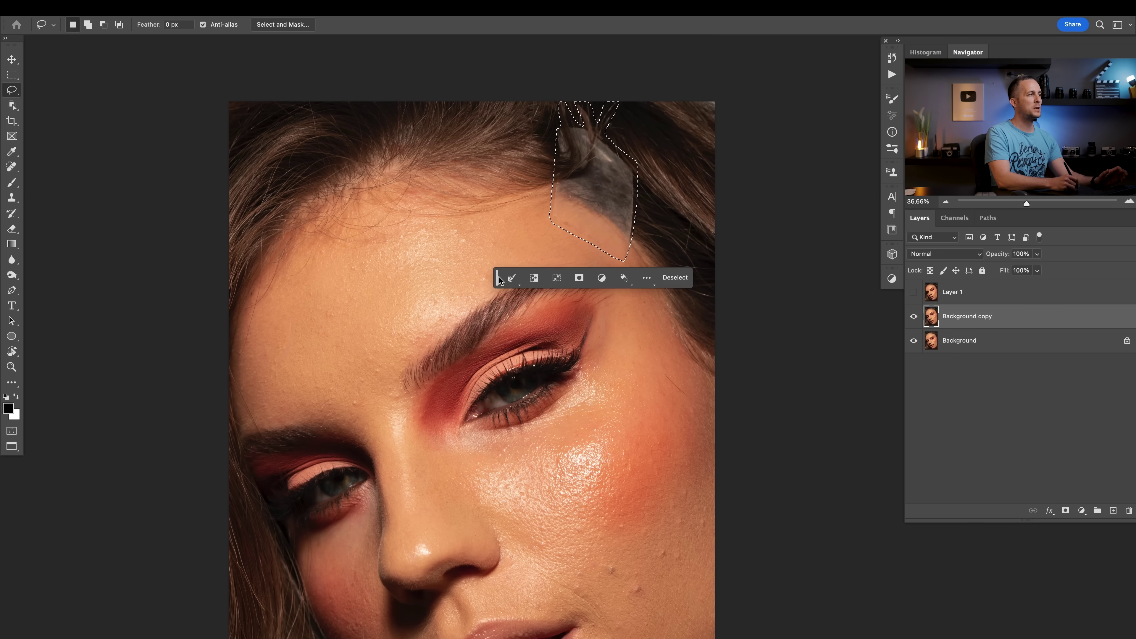
{"action": "mouse_move", "coordinate": [500, 280]}
{"action": "left_mouse_down"}
{"action": "mouse_move", "coordinate": [505, 310]}
{"action": "mouse_move", "coordinate": [538, 308]}
{"action": "mouse_move", "coordinate": [505, 294]}
{"action": "left_mouse_up"}
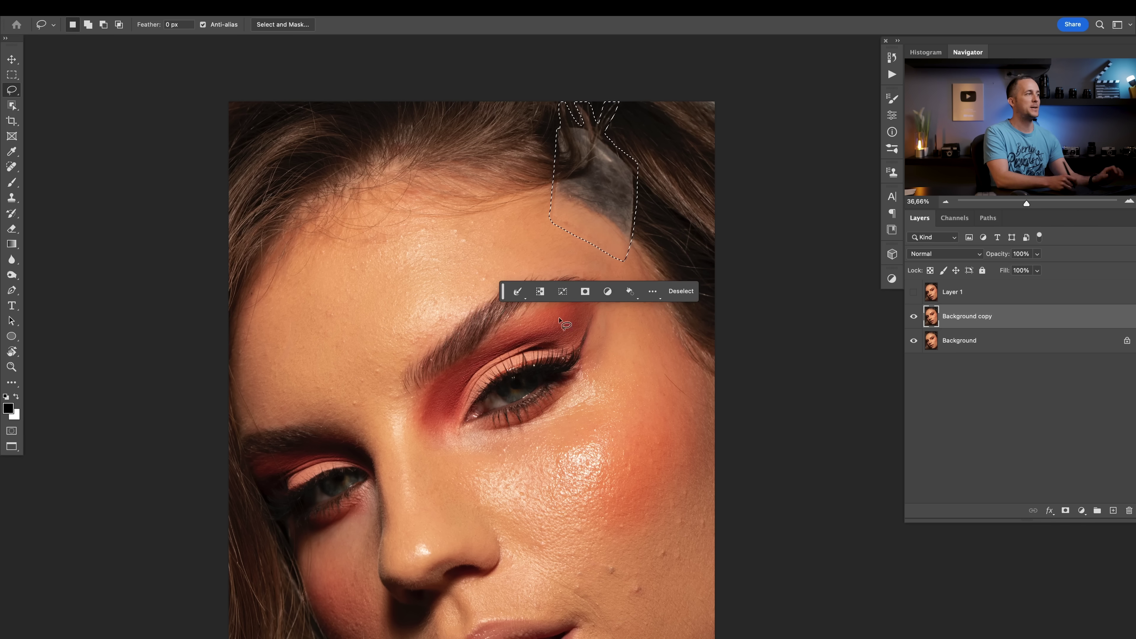
{"action": "left_click", "coordinate": [524, 297]}
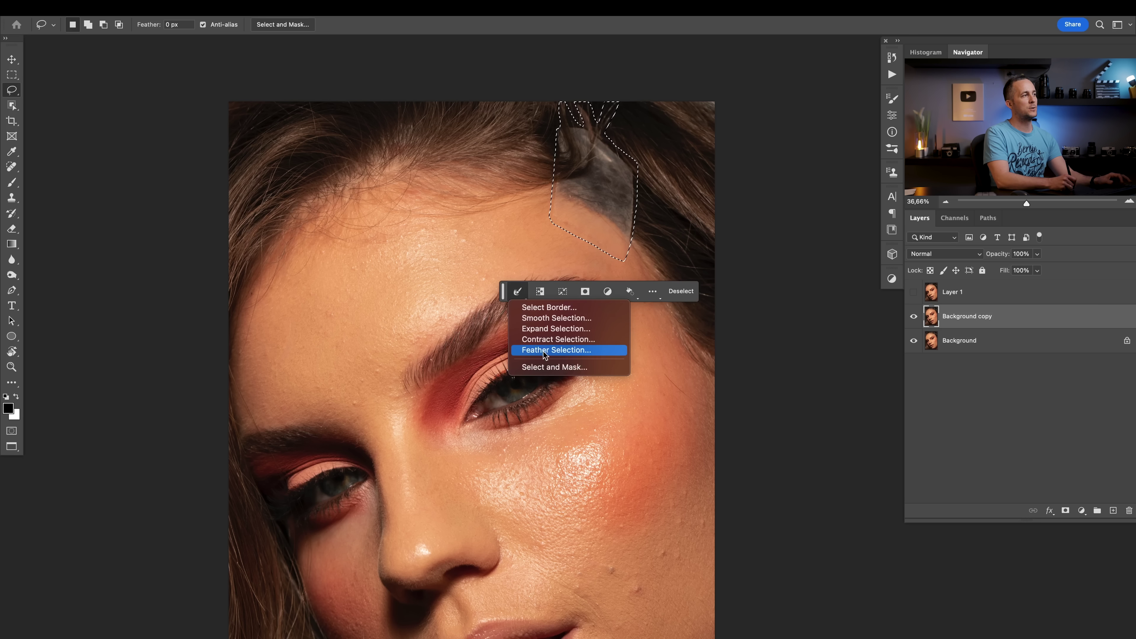
{"action": "left_click", "coordinate": [520, 293]}
{"action": "left_click", "coordinate": [237, 7]}
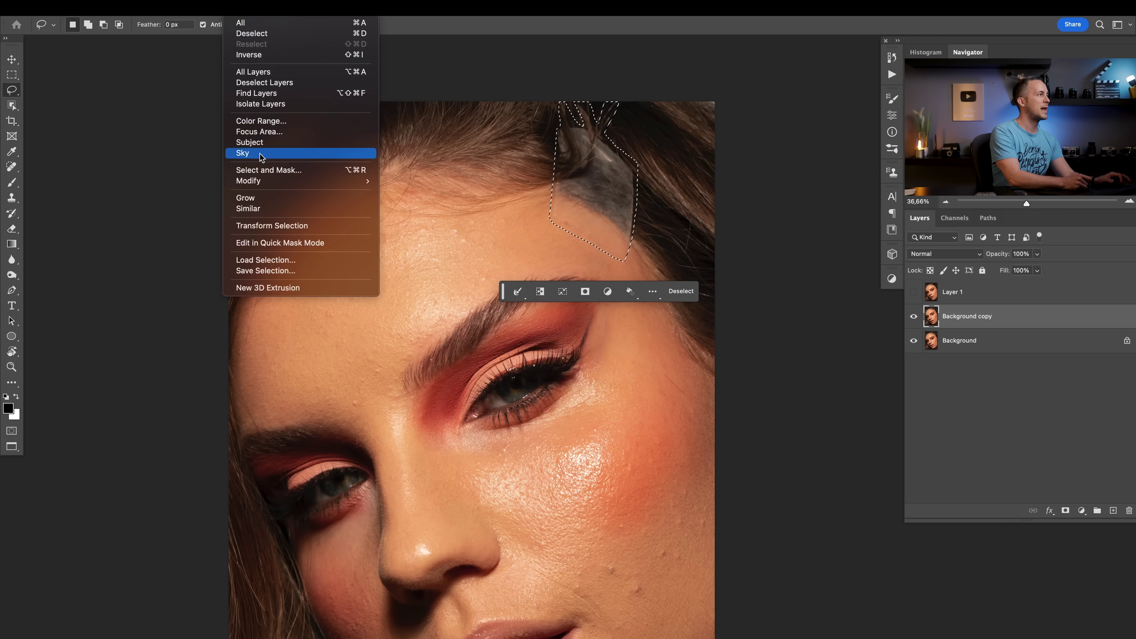
{"action": "mouse_move", "coordinate": [283, 186]}
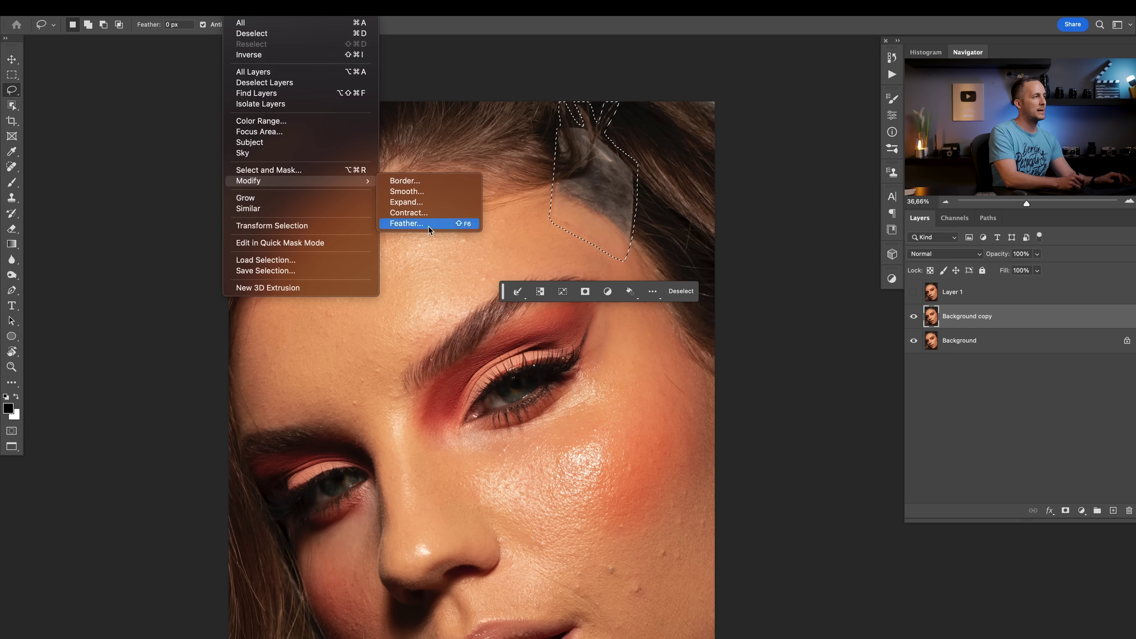
{"action": "left_click", "coordinate": [595, 34]}
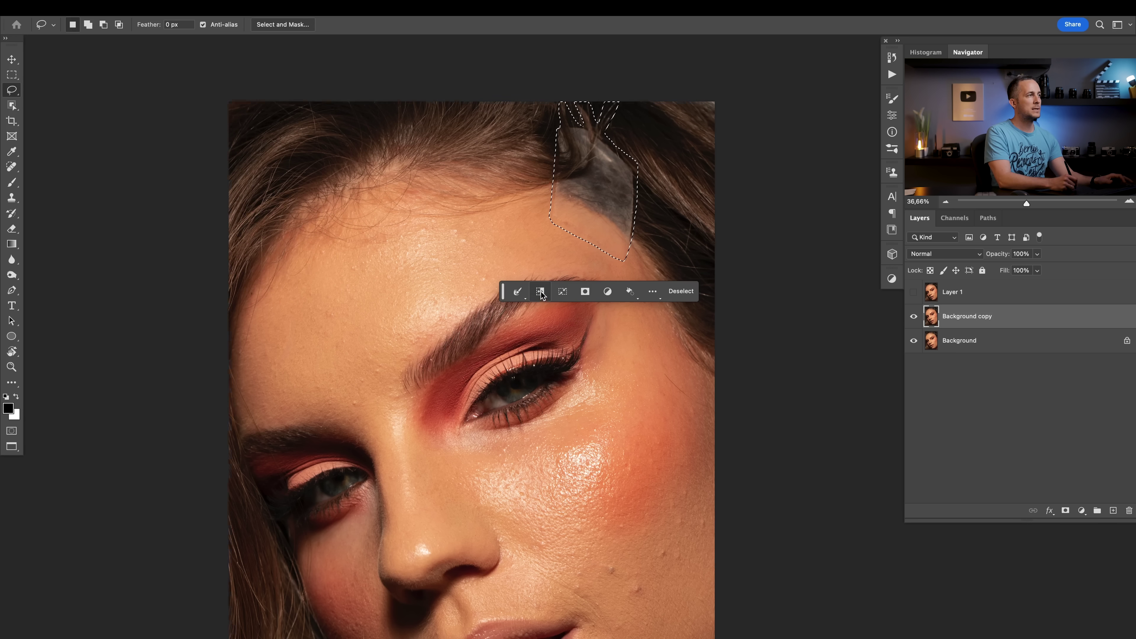
Try flipping the patch selection both ways and masking Background copy with it, reverting both changes
{"action": "left_click", "coordinate": [565, 292]}
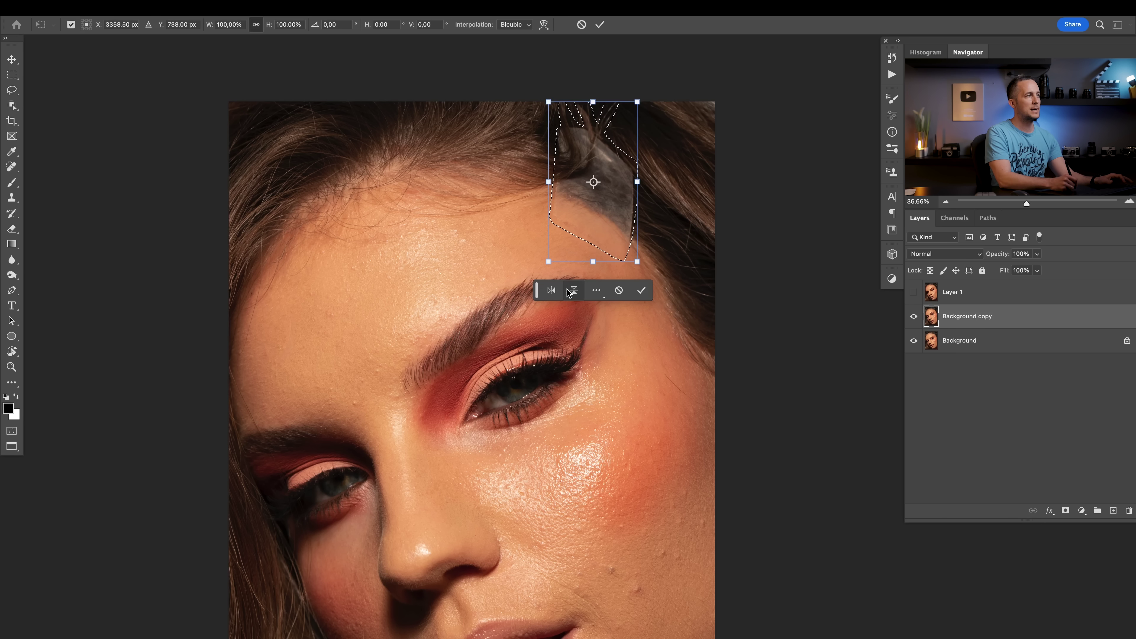
{"action": "left_click", "coordinate": [553, 292]}
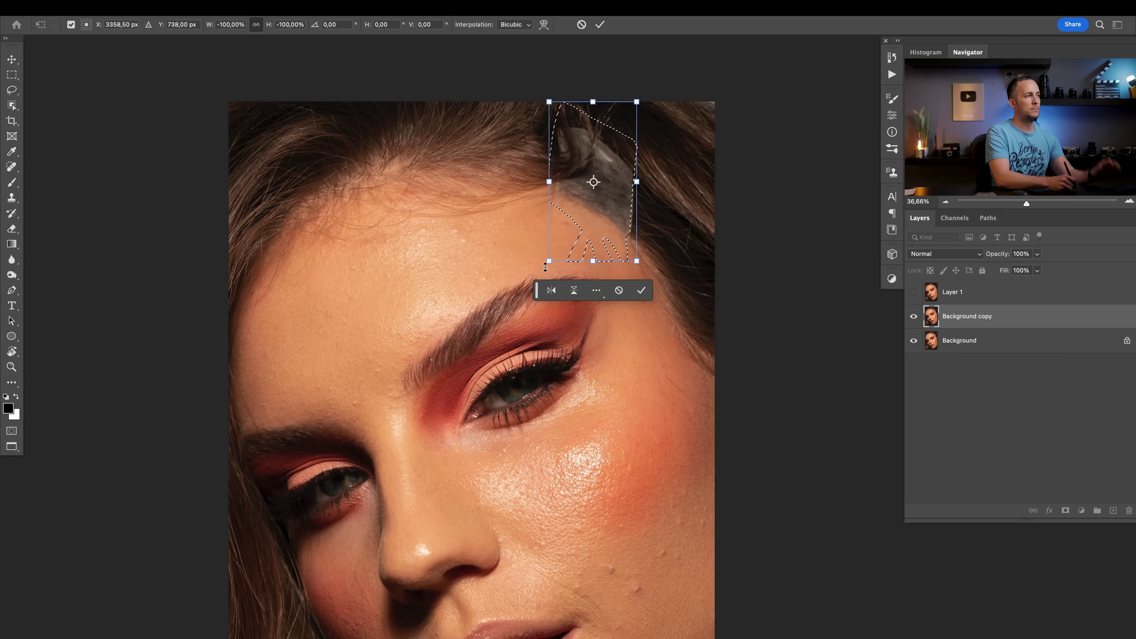
{"action": "left_click", "coordinate": [597, 292]}
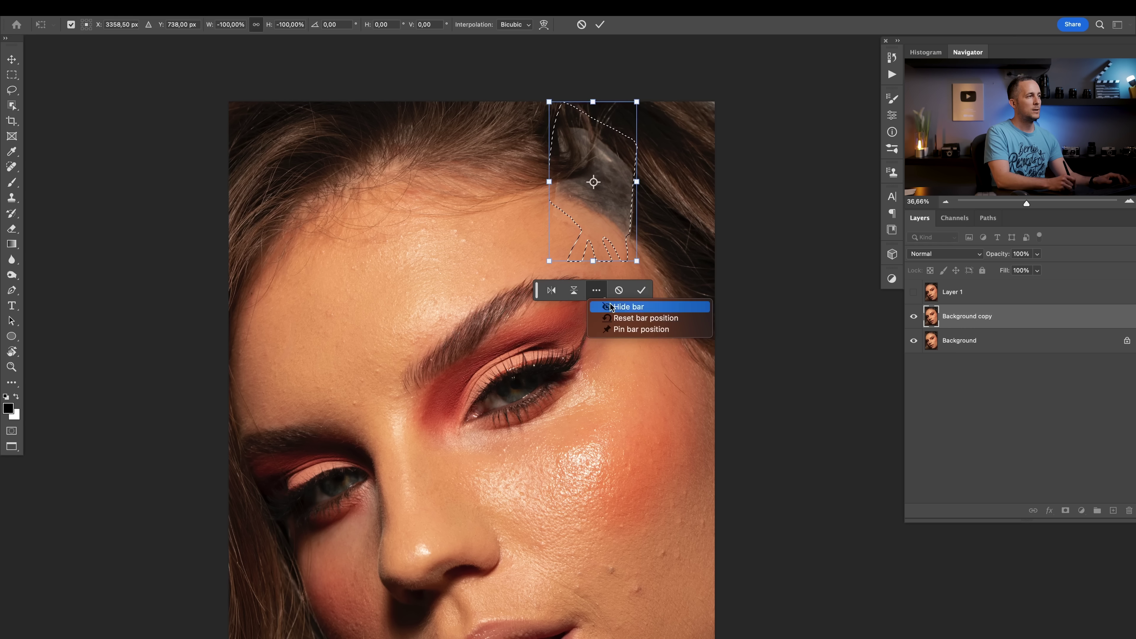
{"action": "left_click", "coordinate": [551, 291]}
{"action": "left_click", "coordinate": [621, 293]}
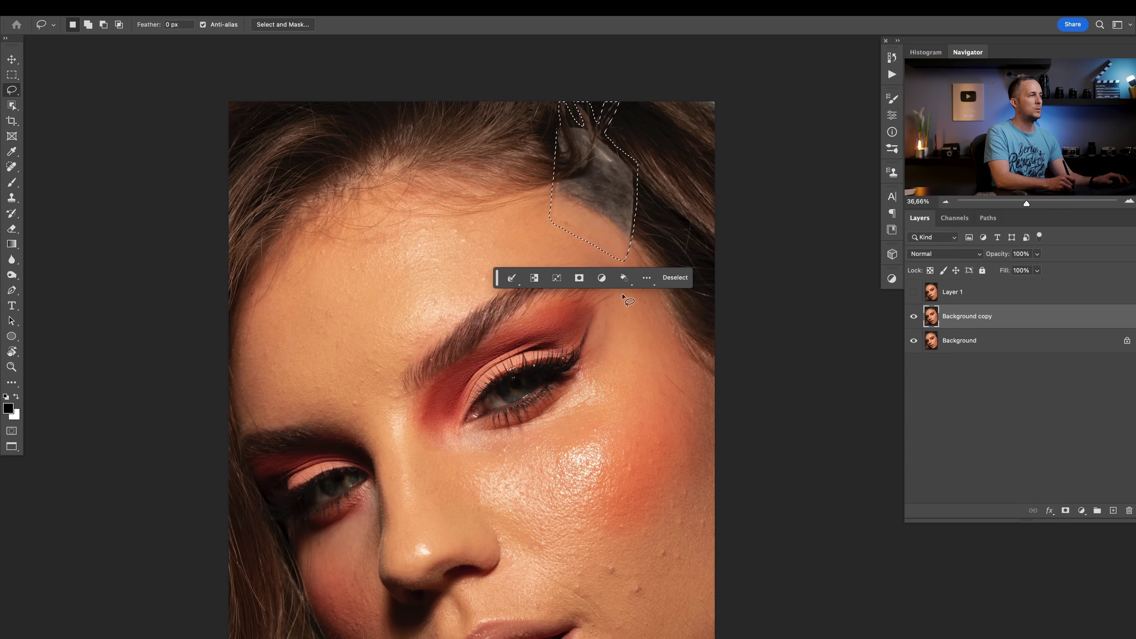
{"action": "left_click", "coordinate": [574, 281]}
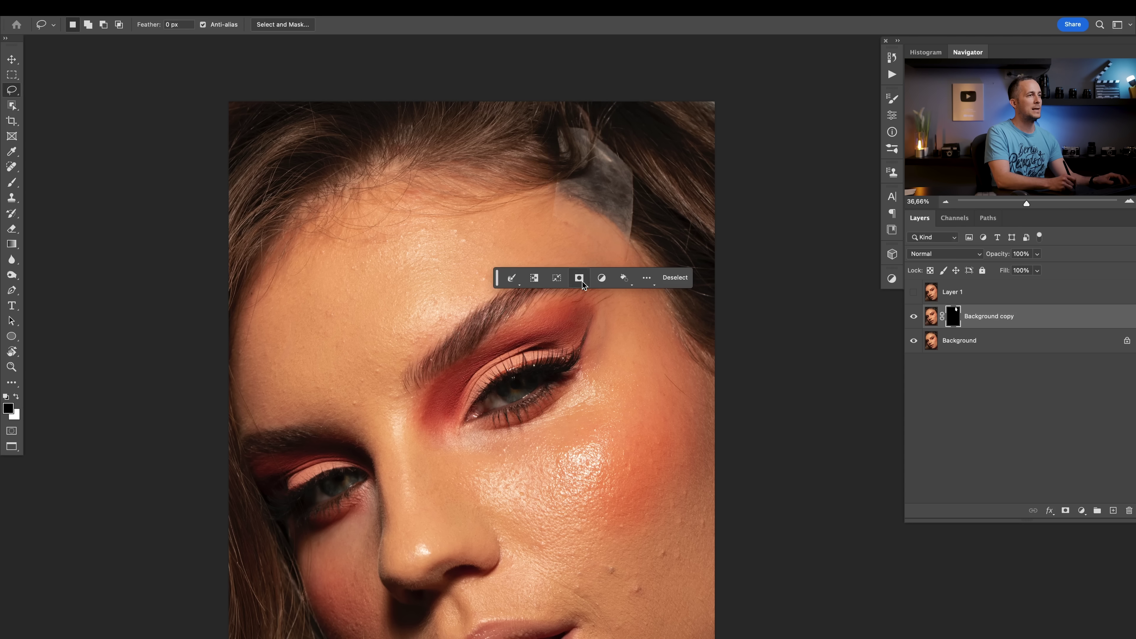
{"action": "key", "text": "ctrl+z"}
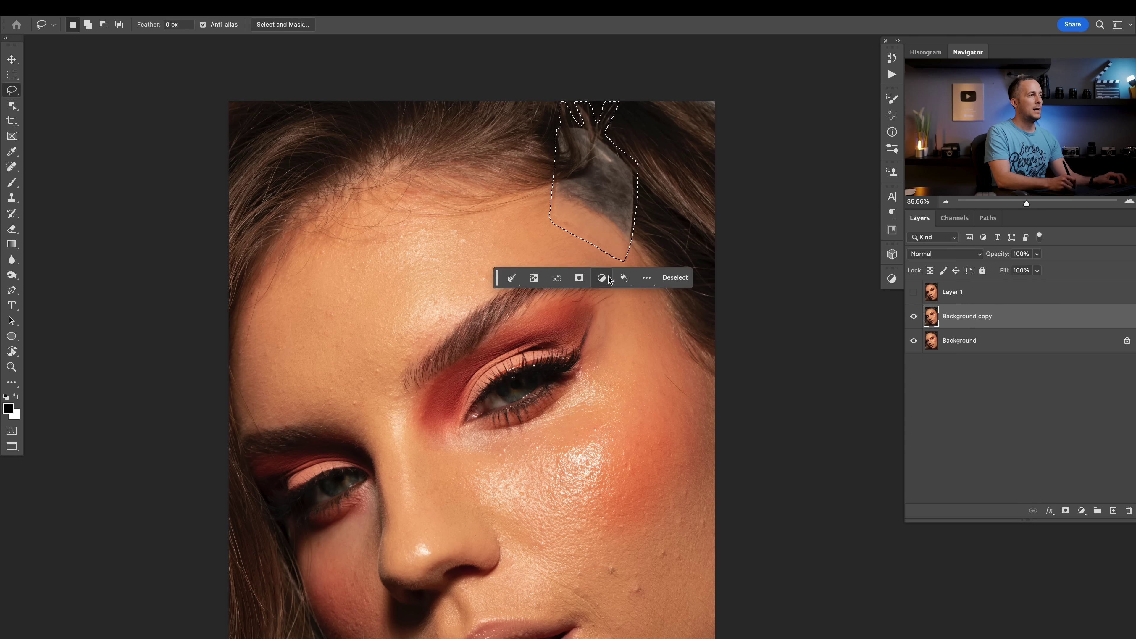
Fill the selected patch with Content-Aware contents using Color Adaptation, Normal mode and 100% opacity, and clear the selection
{"action": "left_click", "coordinate": [626, 279]}
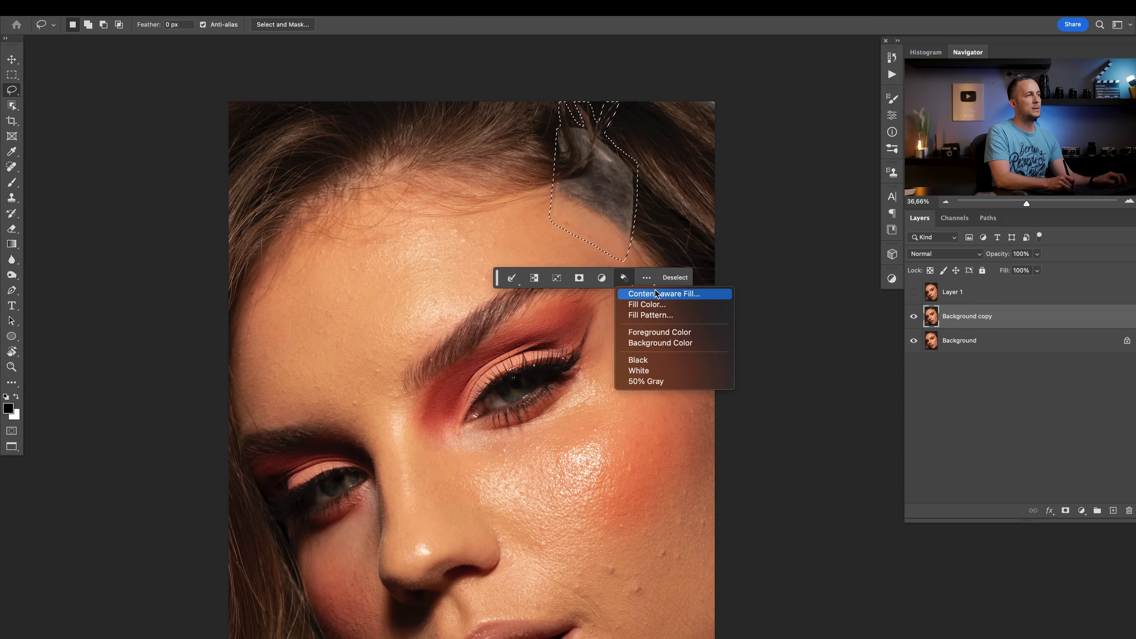
{"action": "left_click", "coordinate": [670, 296]}
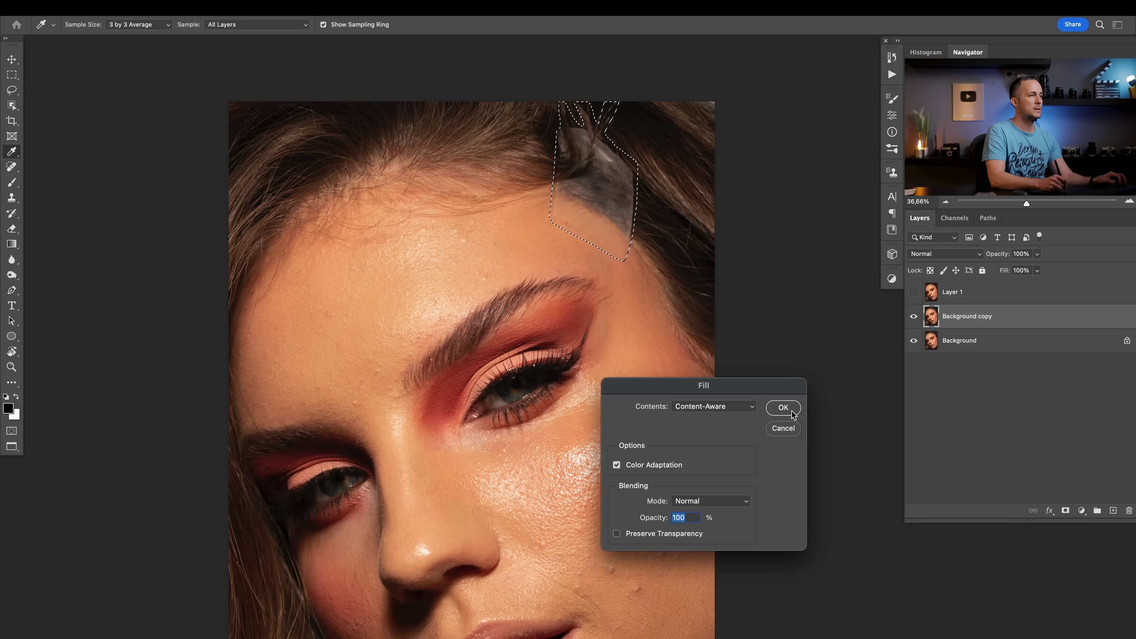
{"action": "left_click", "coordinate": [793, 409]}
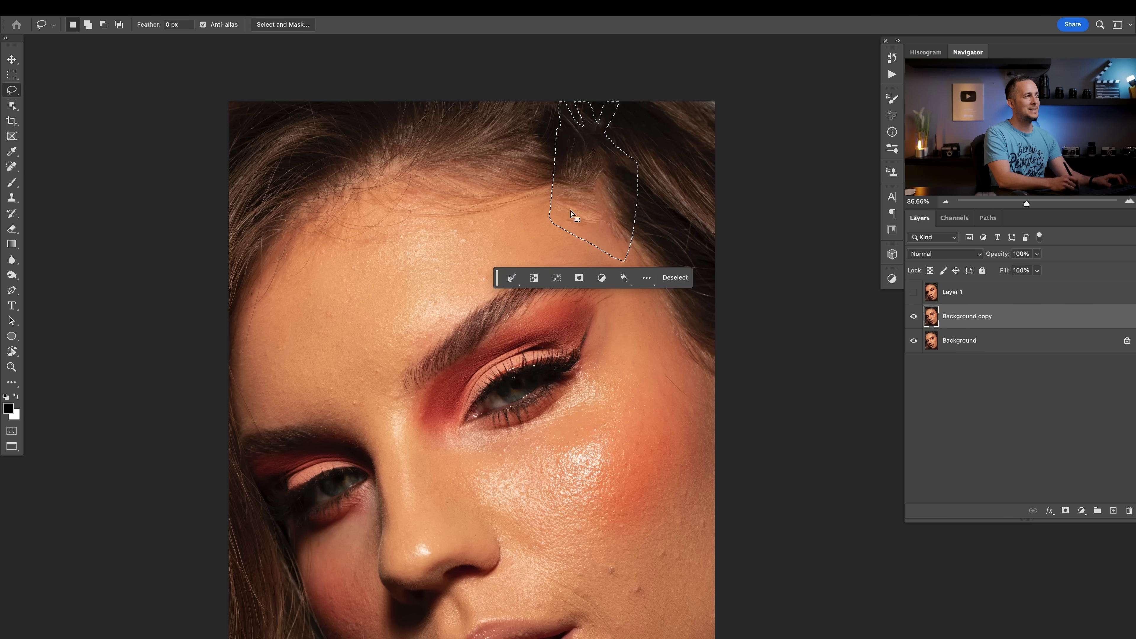
{"action": "mouse_move", "coordinate": [579, 197]}
{"action": "left_mouse_down"}
{"action": "mouse_move", "coordinate": [605, 211]}
{"action": "mouse_move", "coordinate": [601, 195]}
{"action": "mouse_move", "coordinate": [587, 274]}
{"action": "left_mouse_up"}
{"action": "left_click", "coordinate": [686, 327]}
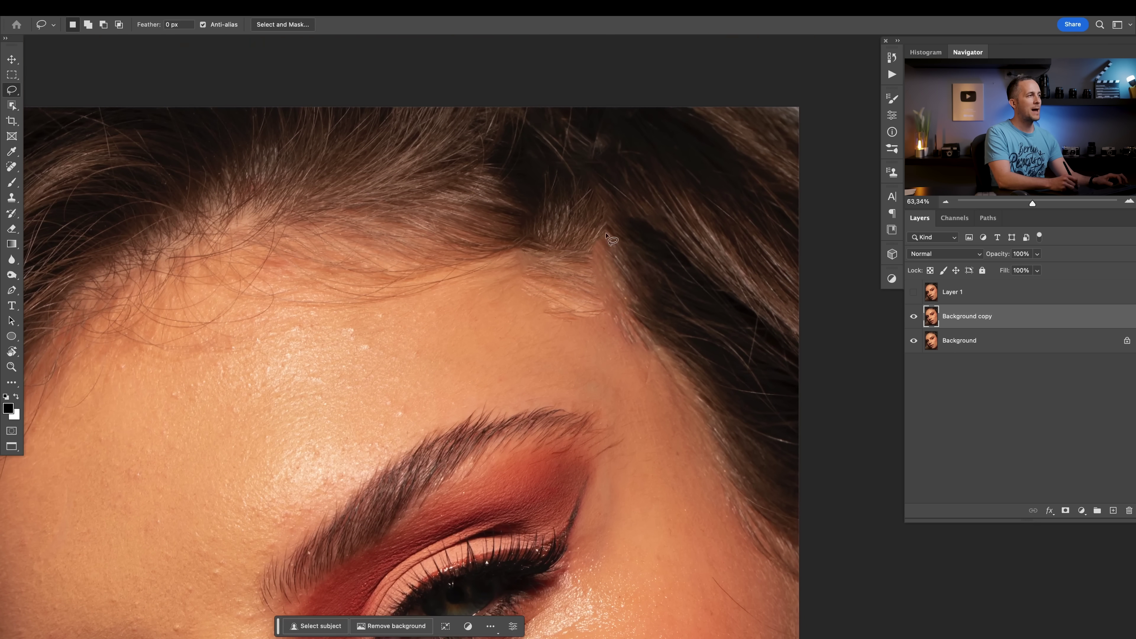
Show Layer 1 to compare the Content-Aware Fill with the Remove Tool result
{"action": "left_click", "coordinate": [914, 292]}
{"action": "scroll", "coordinate": [620, 376], "scroll_direction": "down", "scroll_amount": 4}
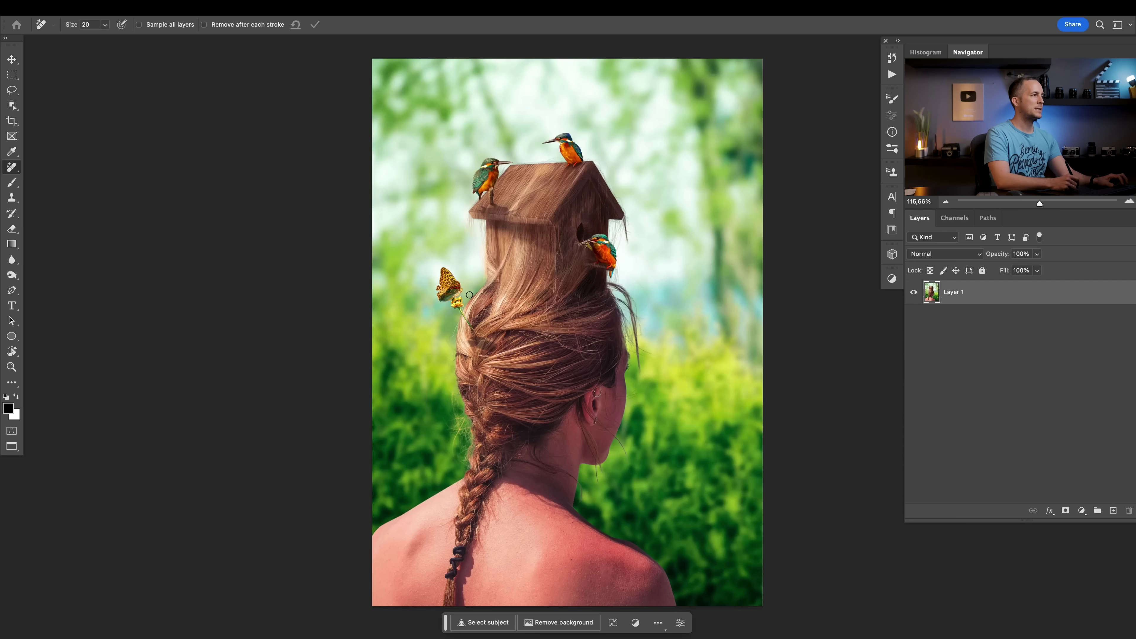
Remove the butterfly and its yellow flower with the stem beside the woman's hair using the Remove Tool
{"action": "scroll", "coordinate": [469, 296], "scroll_direction": "up", "scroll_amount": 1}
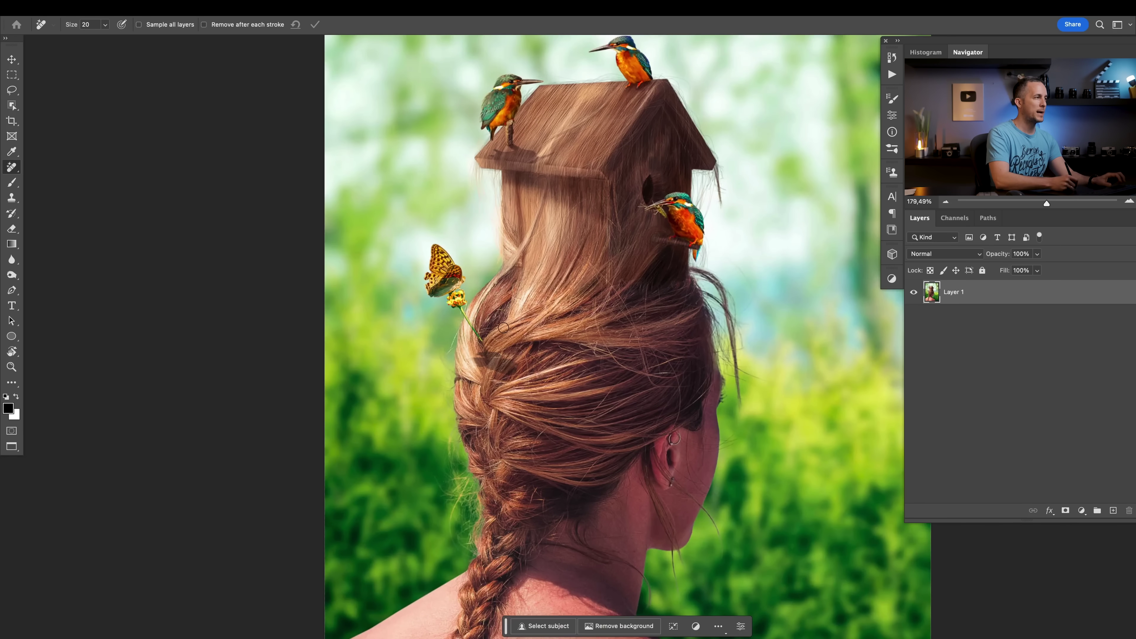
{"action": "scroll", "coordinate": [503, 328], "scroll_direction": "up", "scroll_amount": 3}
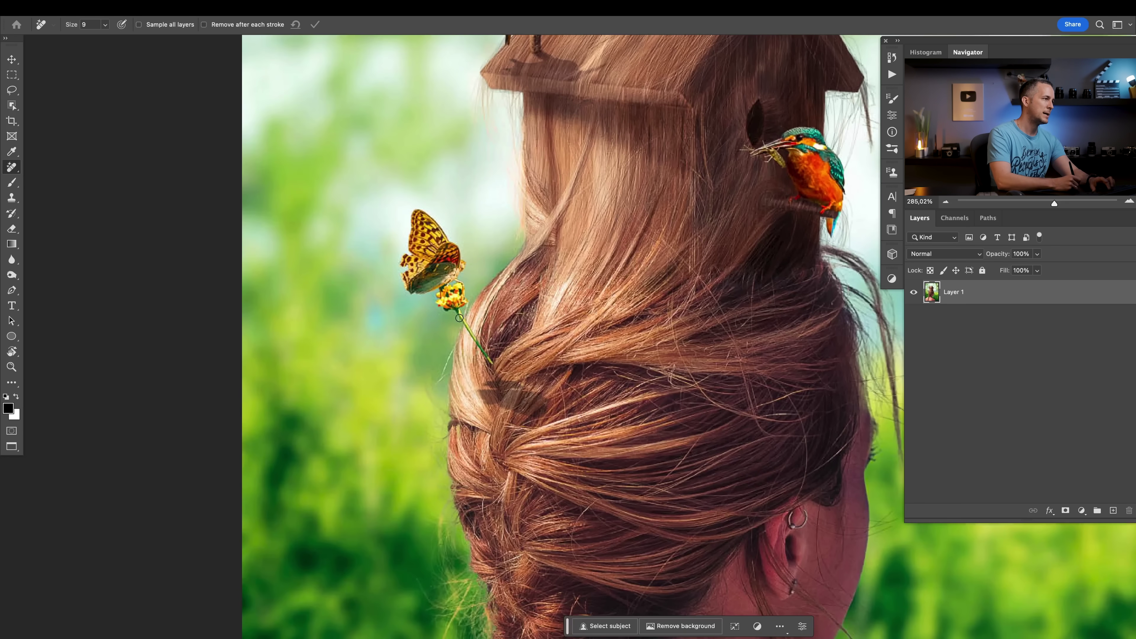
{"action": "scroll", "coordinate": [467, 330], "scroll_direction": "up", "scroll_amount": 2}
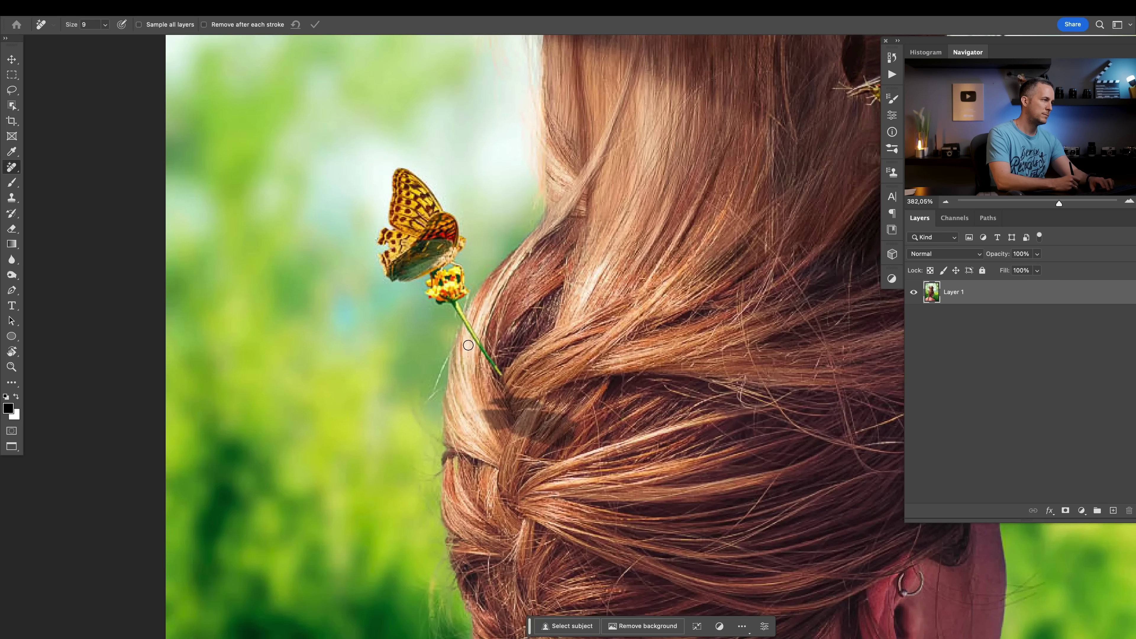
{"action": "mouse_move", "coordinate": [454, 305]}
{"action": "left_mouse_down"}
{"action": "mouse_move", "coordinate": [494, 367]}
{"action": "mouse_move", "coordinate": [474, 331]}
{"action": "left_mouse_up"}
{"action": "key", "text": "bracketright"}
{"action": "mouse_move", "coordinate": [444, 288]}
{"action": "left_mouse_down"}
{"action": "mouse_move", "coordinate": [460, 282]}
{"action": "mouse_move", "coordinate": [447, 215]}
{"action": "mouse_move", "coordinate": [416, 179]}
{"action": "mouse_move", "coordinate": [389, 204]}
{"action": "mouse_move", "coordinate": [389, 247]}
{"action": "mouse_move", "coordinate": [420, 281]}
{"action": "mouse_move", "coordinate": [443, 253]}
{"action": "mouse_move", "coordinate": [419, 217]}
{"action": "mouse_move", "coordinate": [430, 236]}
{"action": "left_mouse_up"}
{"action": "scroll", "coordinate": [430, 235], "scroll_direction": "down", "scroll_amount": 5}
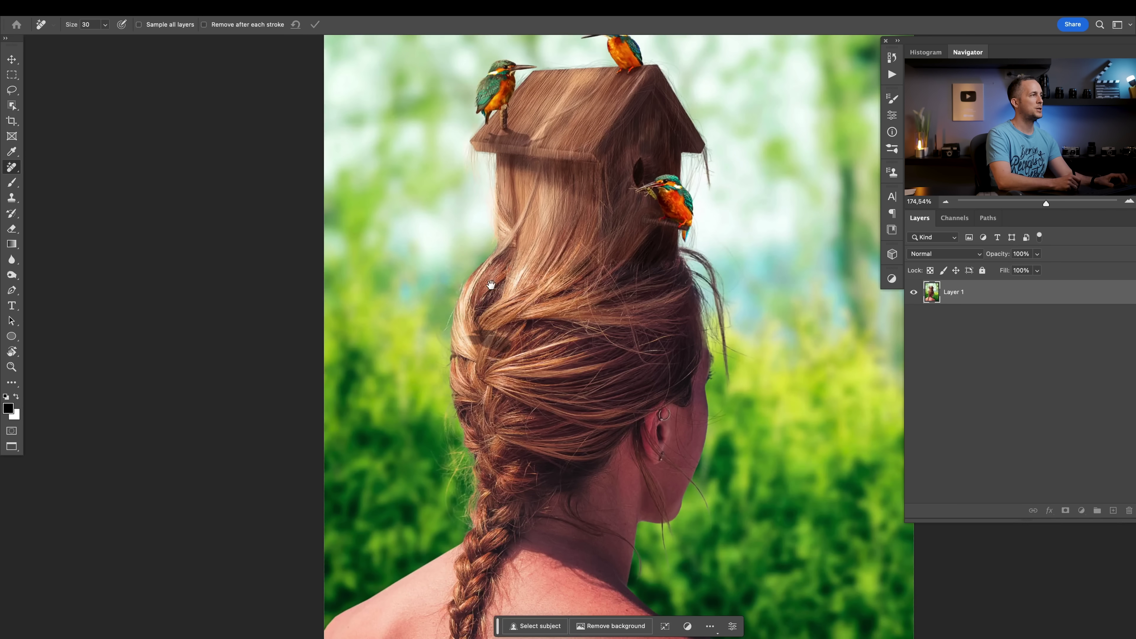
Remove the dark leftover patch in the hair at the start of the braid with the Remove Tool
{"action": "left_click_drag", "start_coordinate": [490, 285], "coordinate": [463, 282]}
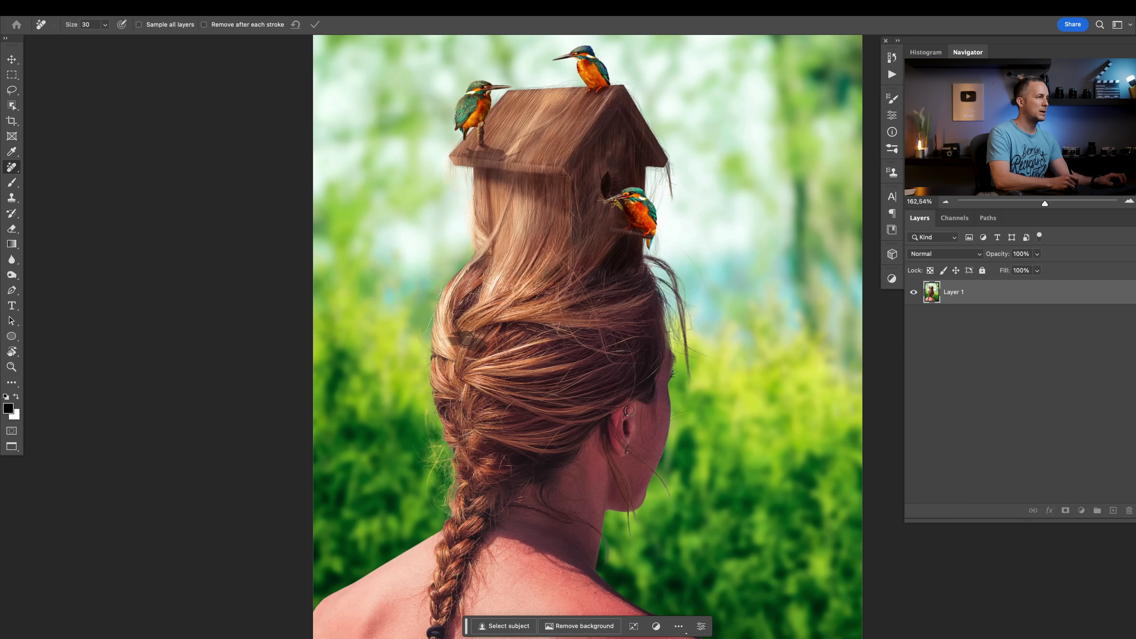
{"action": "mouse_move", "coordinate": [460, 333]}
{"action": "left_mouse_down"}
{"action": "mouse_move", "coordinate": [449, 345]}
{"action": "mouse_move", "coordinate": [478, 341]}
{"action": "mouse_move", "coordinate": [465, 338]}
{"action": "left_mouse_up"}
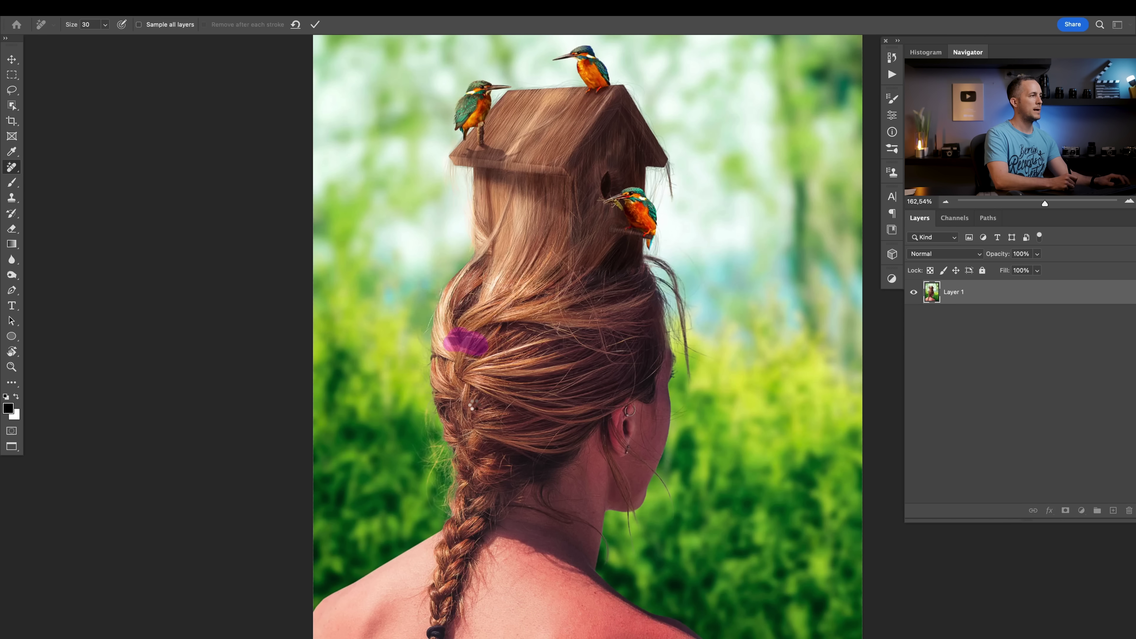
{"action": "key", "text": "Return"}
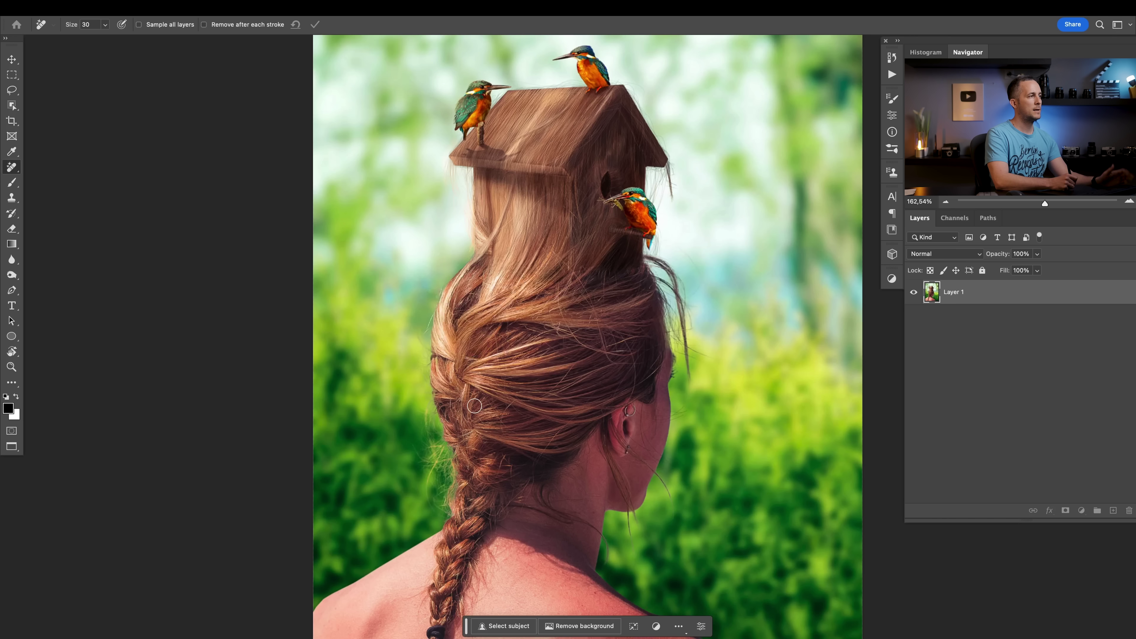
{"action": "scroll", "coordinate": [475, 406], "scroll_direction": "down", "scroll_amount": 3}
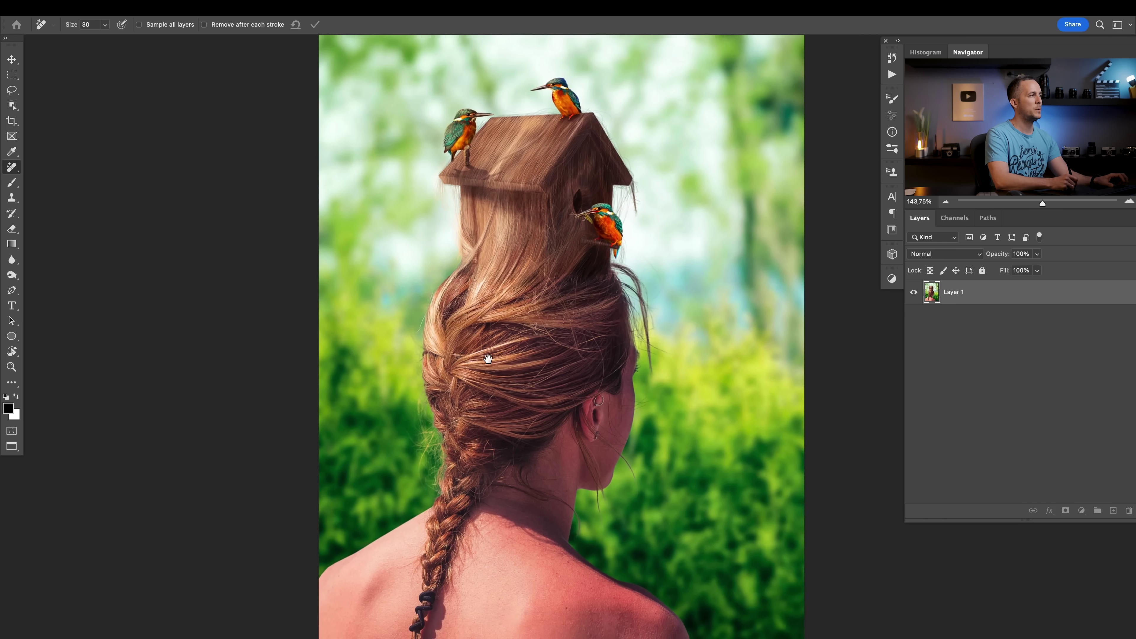
{"action": "scroll", "coordinate": [431, 341], "scroll_direction": "up", "scroll_amount": 5}
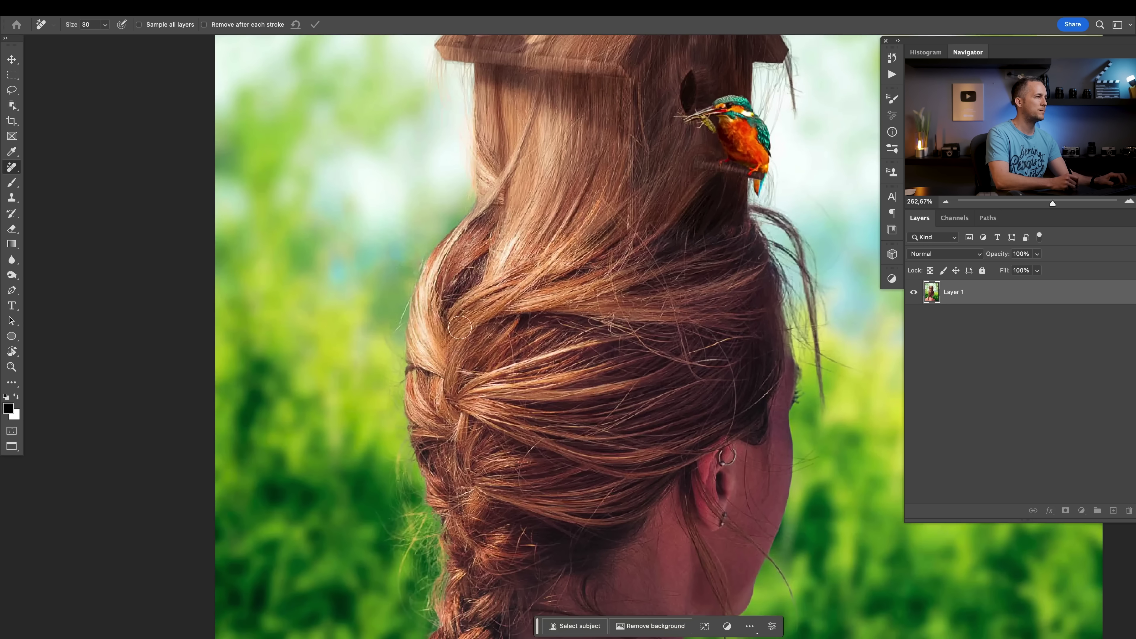
Remove the two kingfishers on the birdhouse roof and the bird shadow left at the eave using the Remove Tool
{"action": "scroll", "coordinate": [467, 344], "scroll_direction": "down", "scroll_amount": 5}
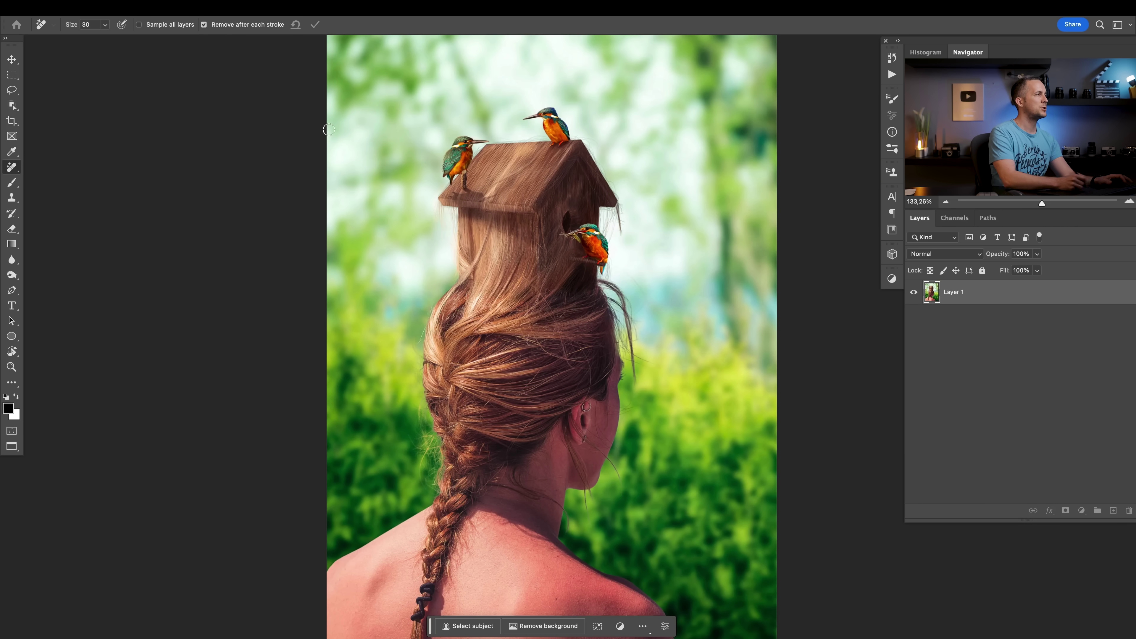
{"action": "mouse_move", "coordinate": [531, 118]}
{"action": "left_mouse_down"}
{"action": "mouse_move", "coordinate": [552, 111]}
{"action": "mouse_move", "coordinate": [557, 138]}
{"action": "left_mouse_up"}
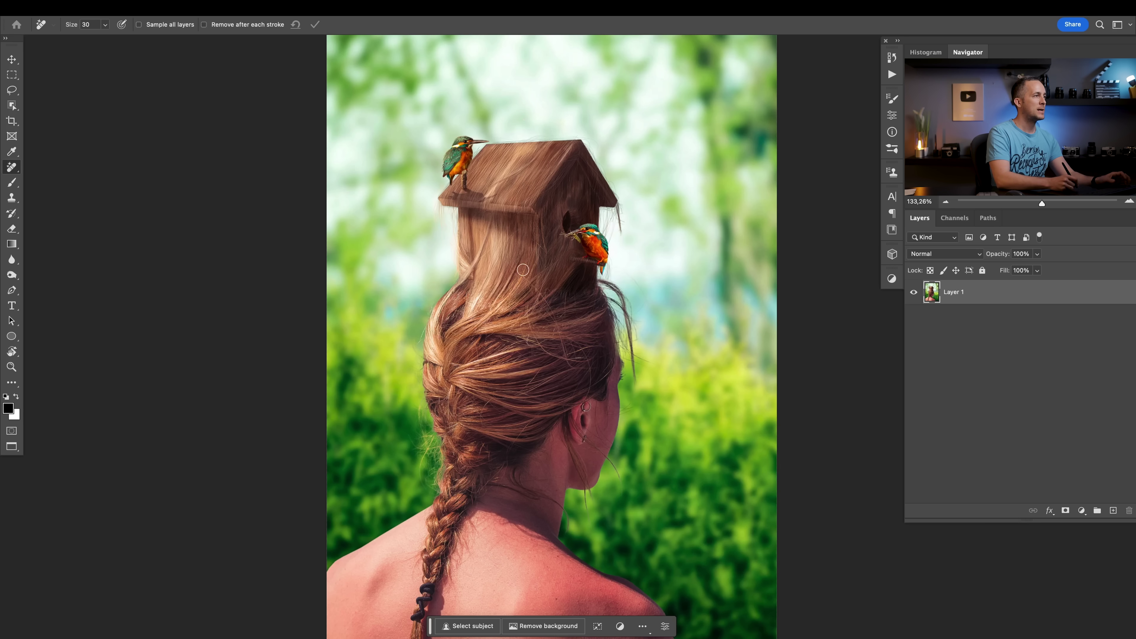
{"action": "scroll", "coordinate": [451, 140], "scroll_direction": "up", "scroll_amount": 4}
{"action": "mouse_move", "coordinate": [532, 142]}
{"action": "left_mouse_down"}
{"action": "mouse_move", "coordinate": [479, 143]}
{"action": "mouse_move", "coordinate": [478, 165]}
{"action": "mouse_move", "coordinate": [492, 145]}
{"action": "mouse_move", "coordinate": [503, 160]}
{"action": "mouse_move", "coordinate": [484, 207]}
{"action": "mouse_move", "coordinate": [484, 246]}
{"action": "mouse_move", "coordinate": [481, 196]}
{"action": "mouse_move", "coordinate": [457, 235]}
{"action": "mouse_move", "coordinate": [440, 202]}
{"action": "mouse_move", "coordinate": [442, 213]}
{"action": "mouse_move", "coordinate": [460, 155]}
{"action": "mouse_move", "coordinate": [467, 168]}
{"action": "mouse_move", "coordinate": [478, 161]}
{"action": "mouse_move", "coordinate": [449, 200]}
{"action": "left_mouse_up"}
{"action": "key", "text": "bracketleft"}
{"action": "key", "text": "bracketleft"}
{"action": "key", "text": "bracketright"}
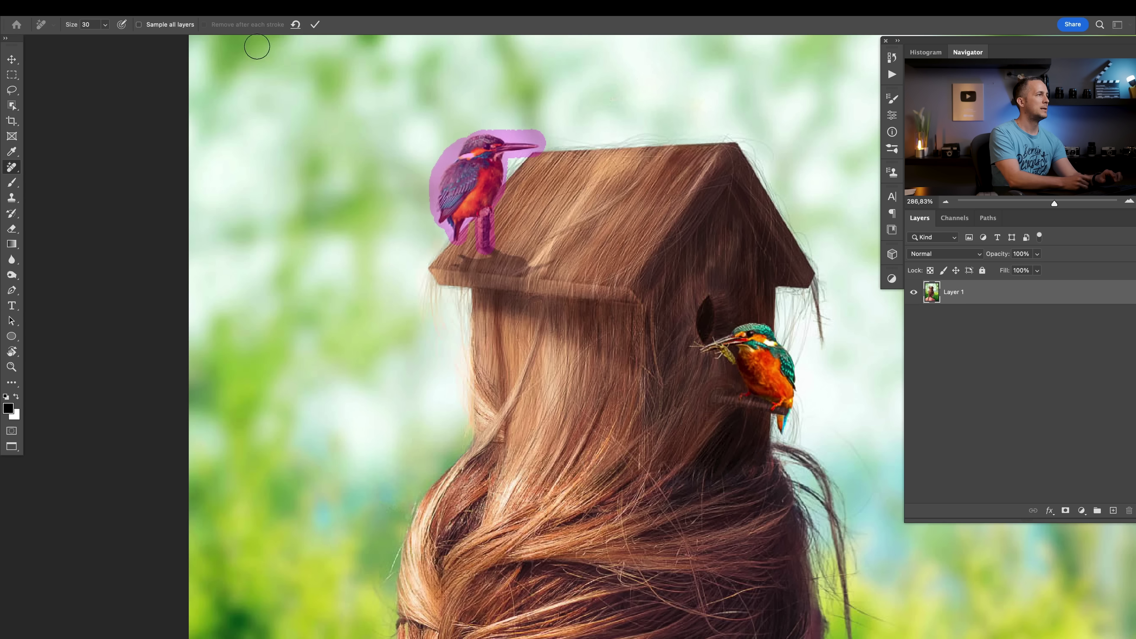
{"action": "key", "text": "Return"}
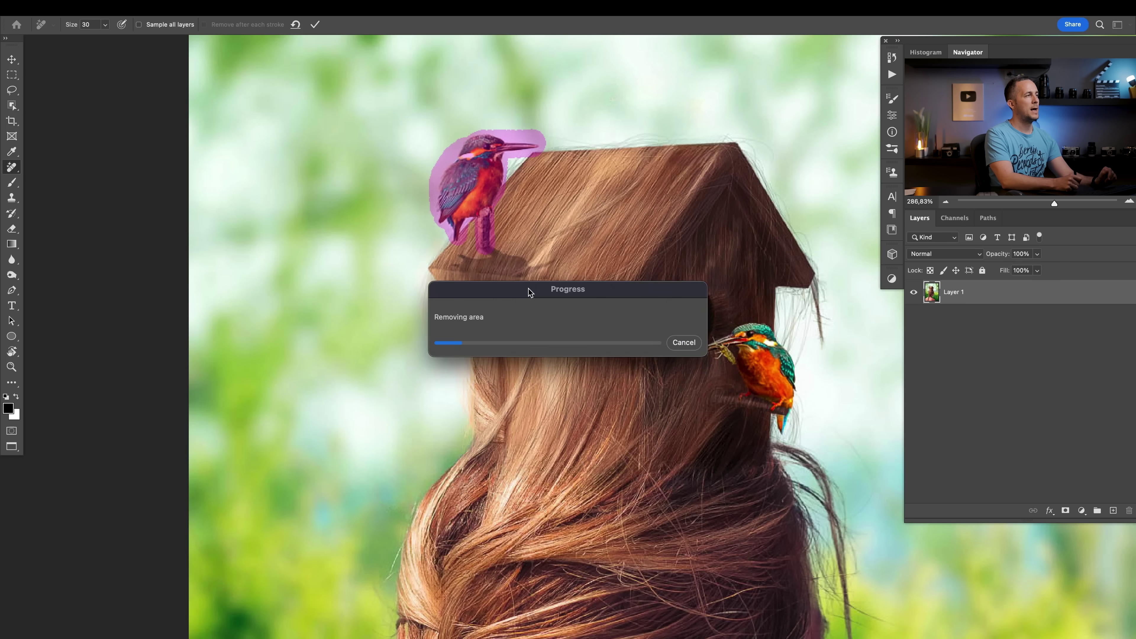
{"action": "left_click_drag", "start_coordinate": [494, 161], "coordinate": [494, 179]}
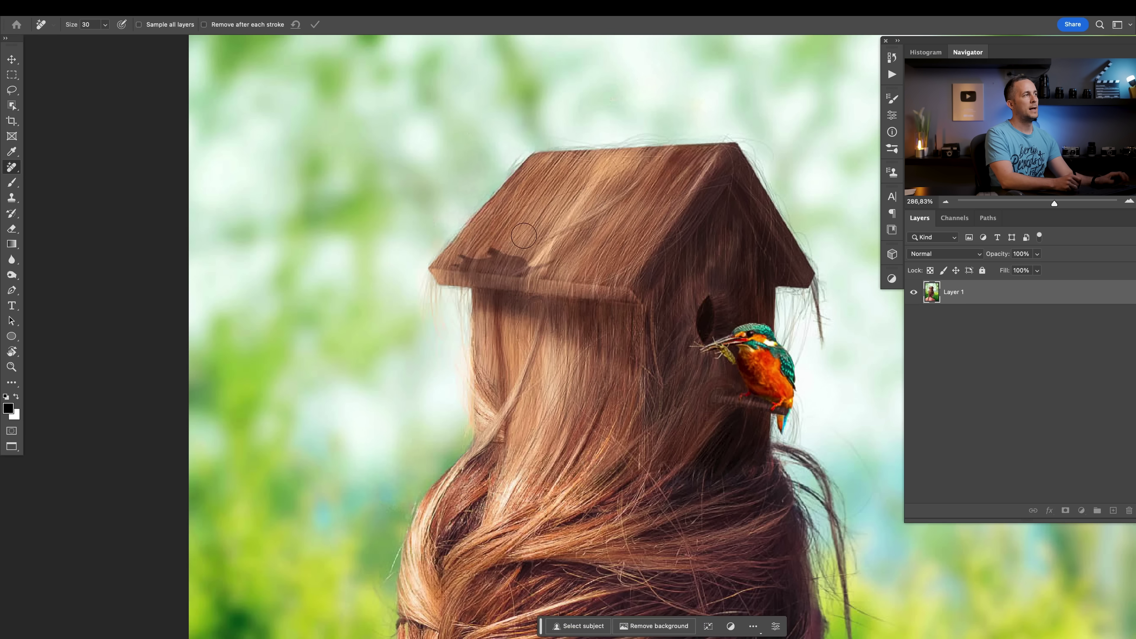
{"action": "left_click_drag", "start_coordinate": [522, 237], "coordinate": [453, 262]}
{"action": "mouse_move", "coordinate": [506, 288]}
{"action": "left_mouse_down"}
{"action": "mouse_move", "coordinate": [464, 268]}
{"action": "mouse_move", "coordinate": [481, 269]}
{"action": "left_mouse_up"}
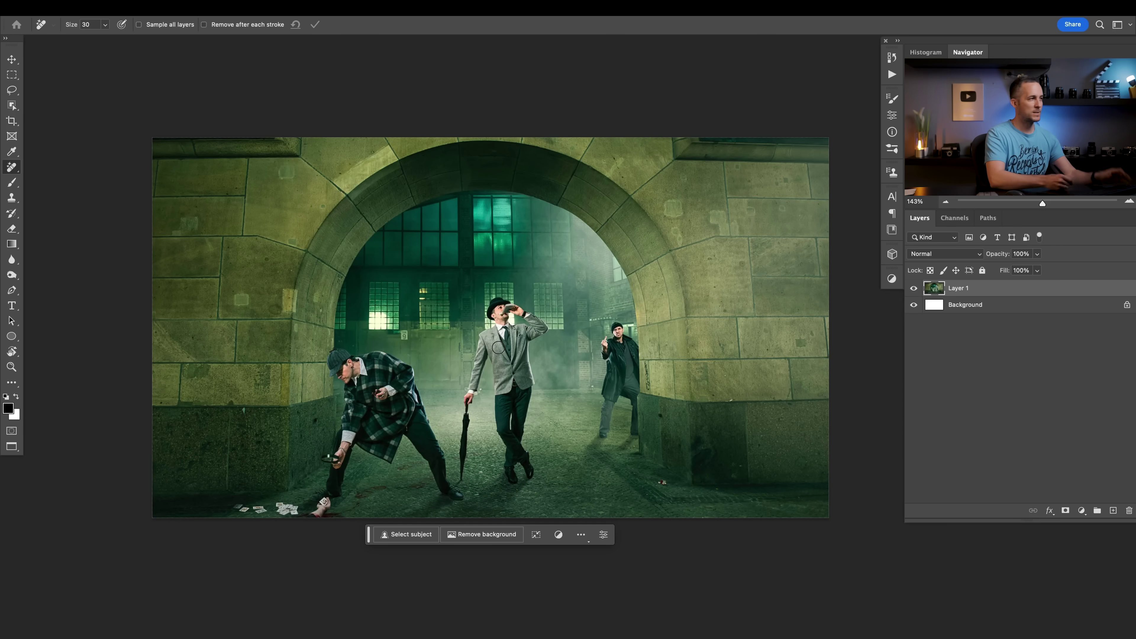
Activate the Gradient tool, expand the Blues and Purples preset groups in an enlarged picker, and choose a blue-violet preset from Blues
{"action": "left_click", "coordinate": [13, 245]}
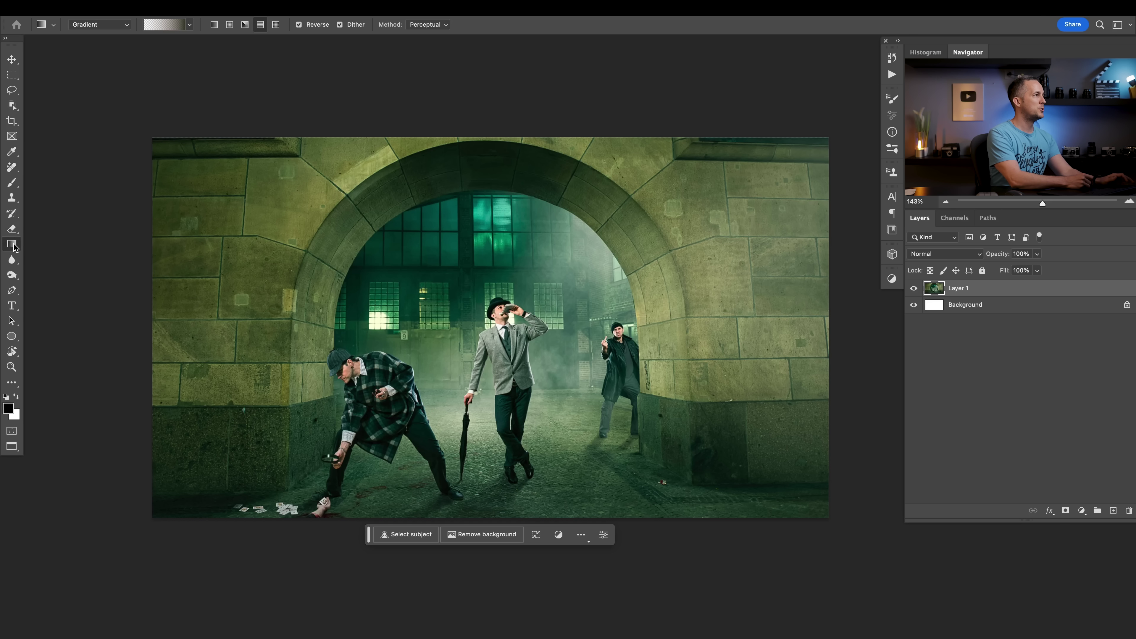
{"action": "left_click", "coordinate": [171, 24]}
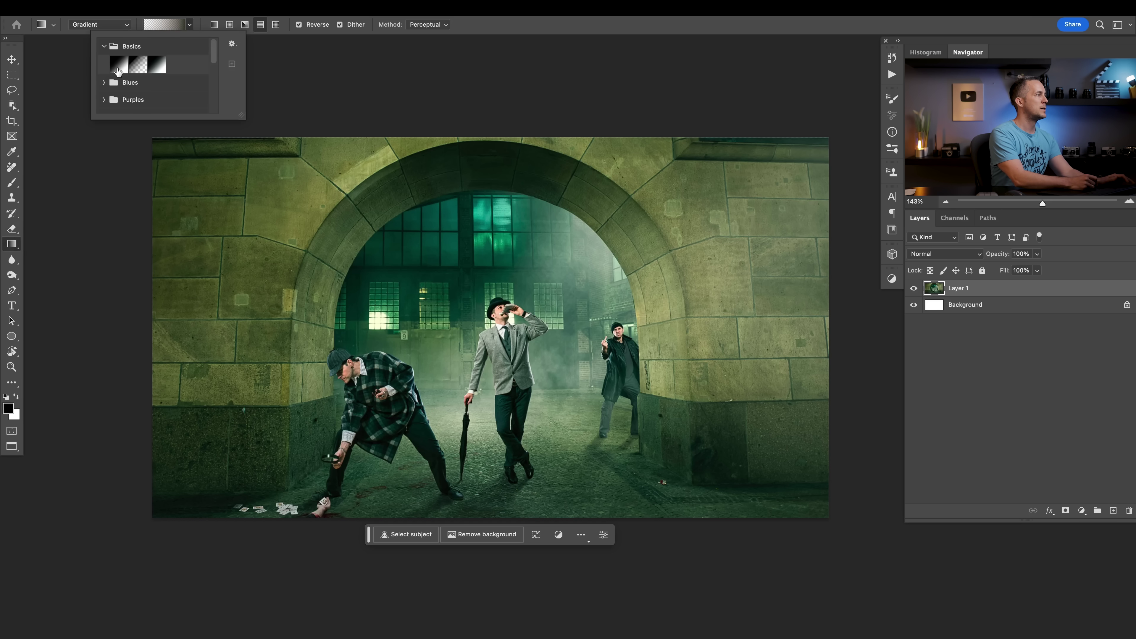
{"action": "left_click", "coordinate": [104, 83]}
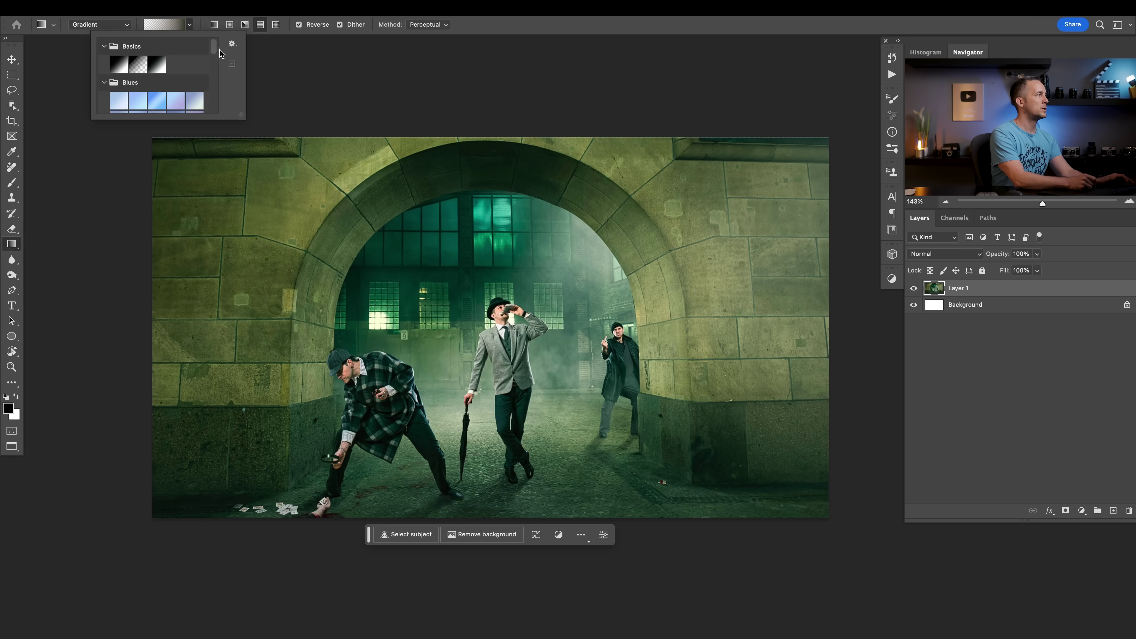
{"action": "left_click_drag", "start_coordinate": [217, 48], "coordinate": [324, 302]}
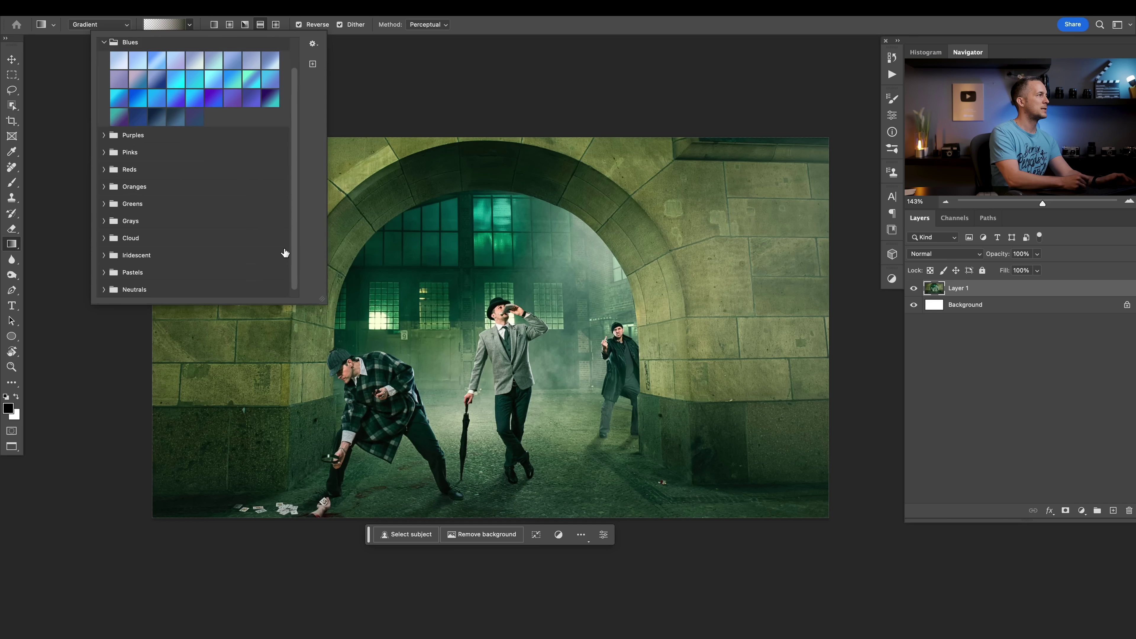
{"action": "left_click", "coordinate": [103, 136]}
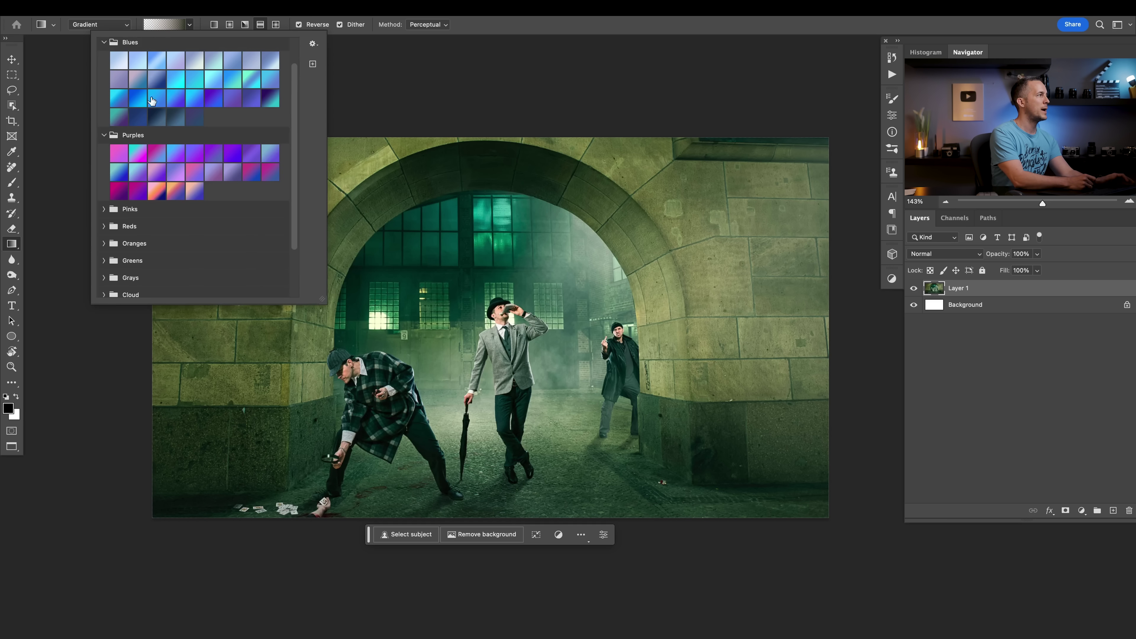
{"action": "left_click", "coordinate": [175, 99]}
{"action": "key", "text": "Return"}
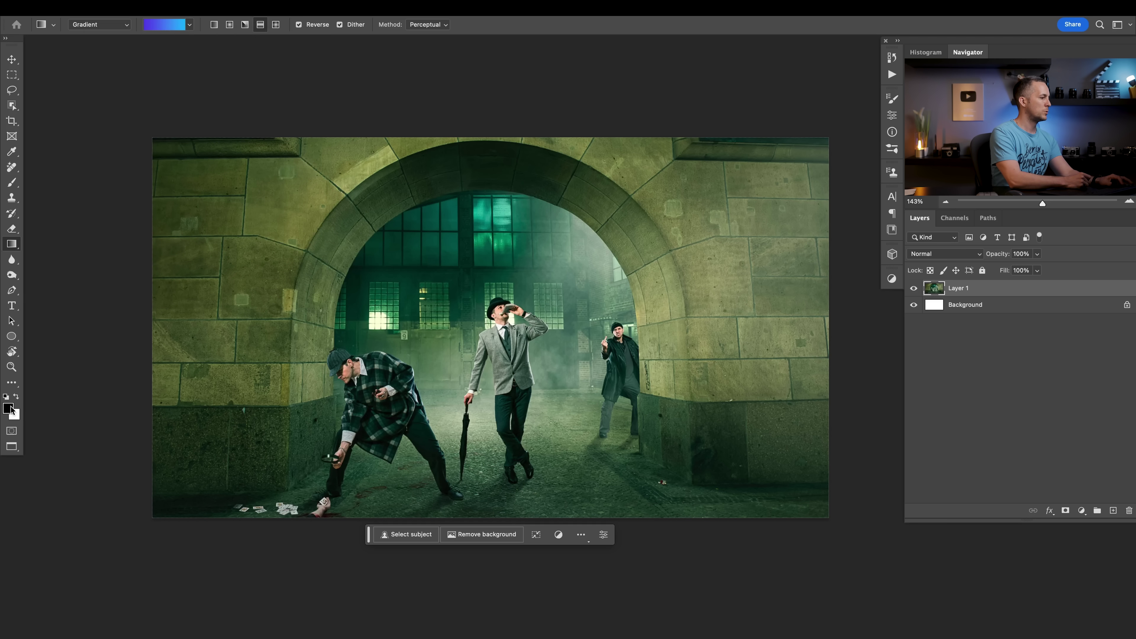
Choose the Foreground to Transparent preset with Reverse off and draw a vertical gradient from the central man's head to his feet
{"action": "left_click", "coordinate": [160, 26]}
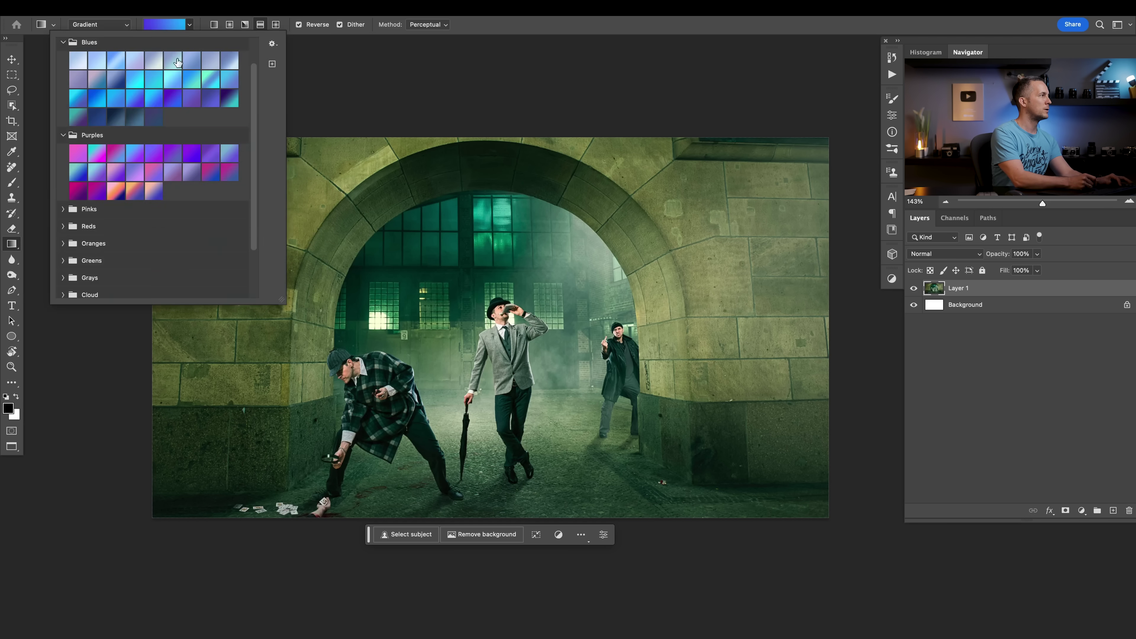
{"action": "scroll", "coordinate": [245, 44], "scroll_direction": "up", "scroll_amount": 3}
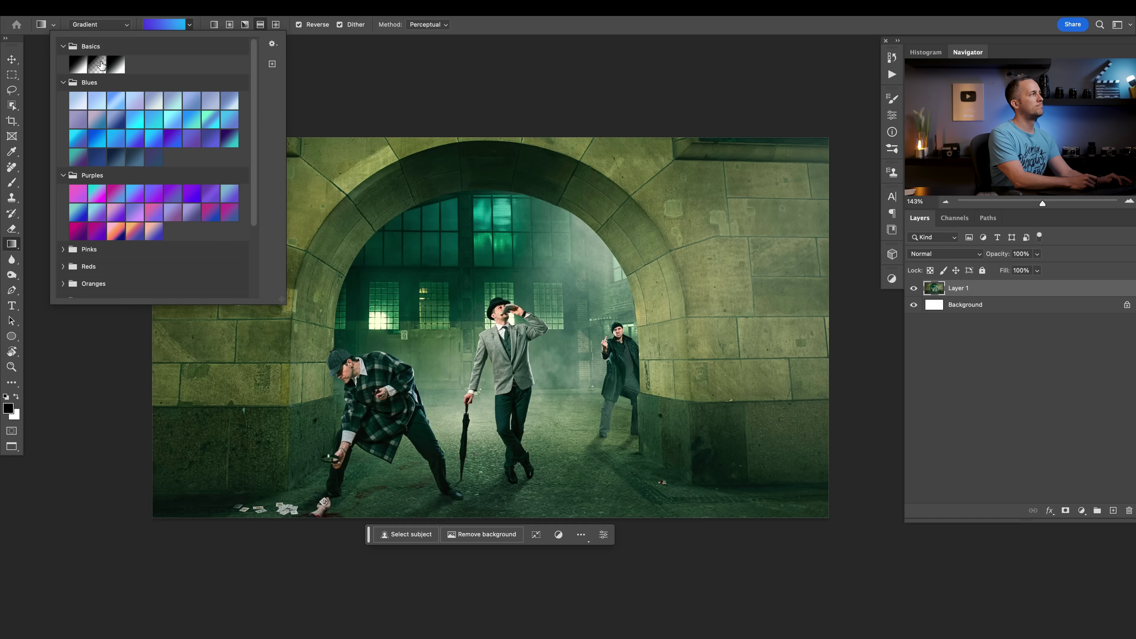
{"action": "left_click", "coordinate": [102, 65]}
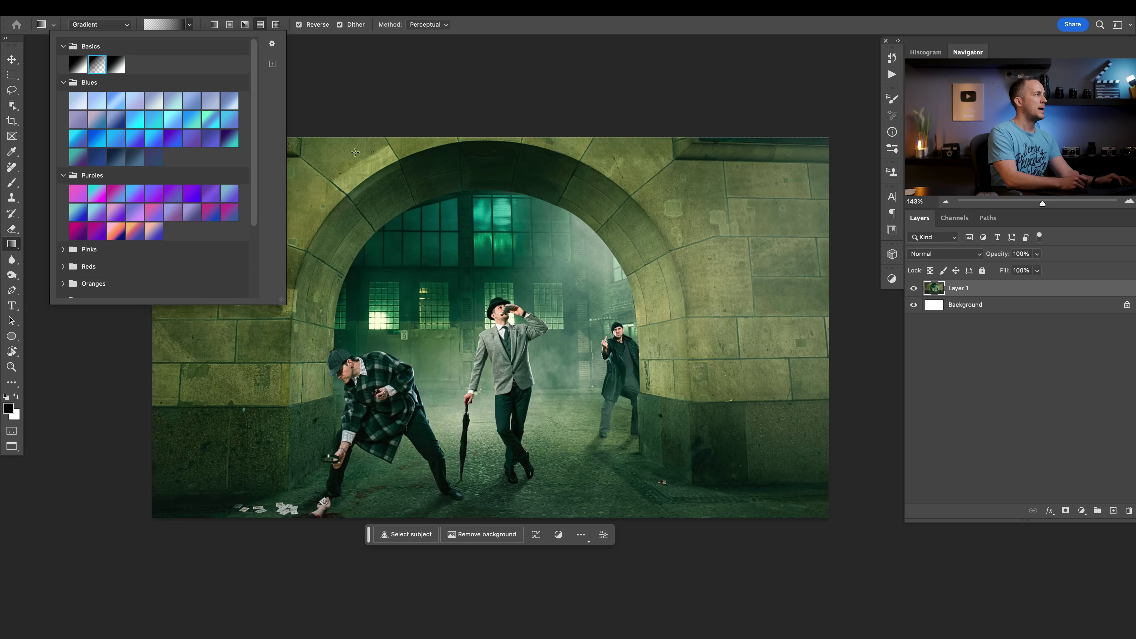
{"action": "left_click", "coordinate": [304, 26]}
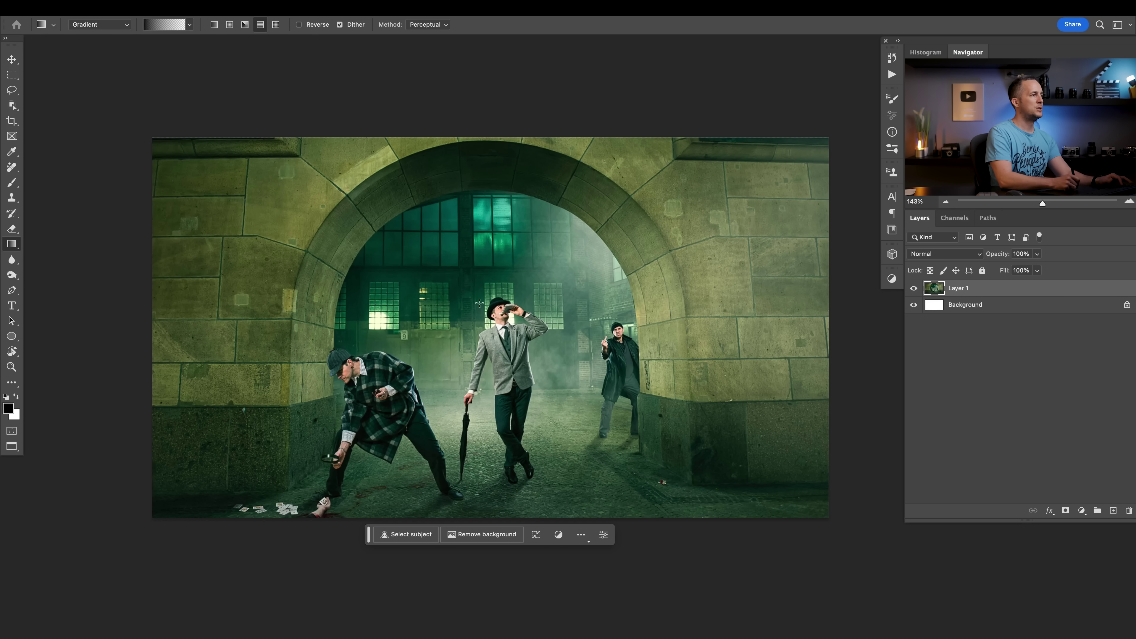
{"action": "left_click_drag", "start_coordinate": [498, 309], "coordinate": [498, 467]}
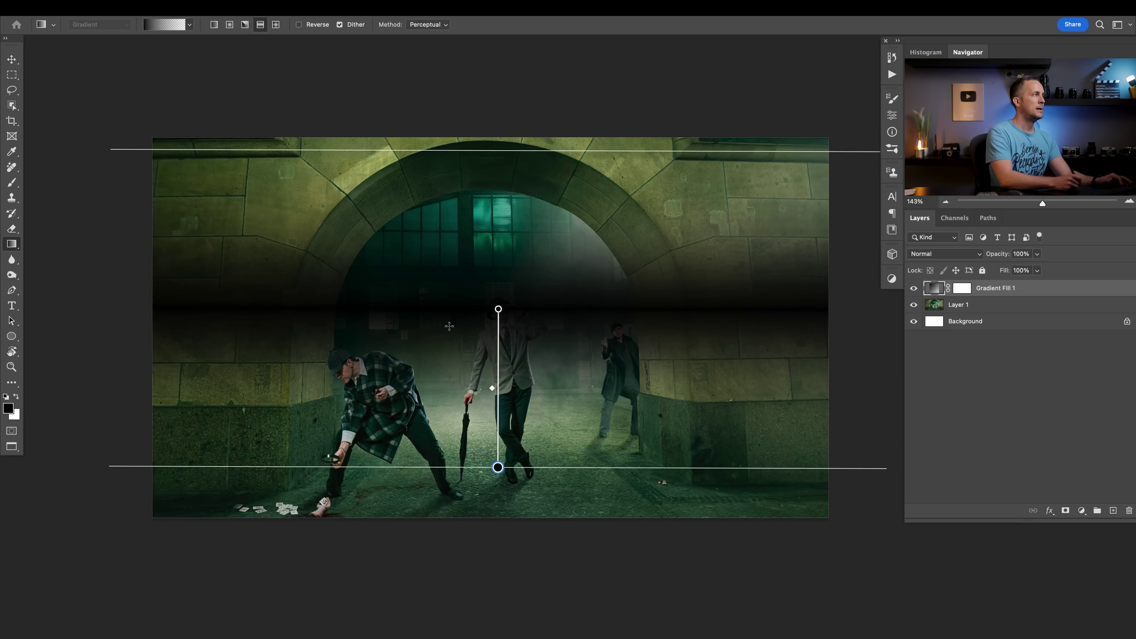
Try the Linear, Radial, Angle, Reflected and Diamond styles on the gradient, ending with Linear
{"action": "left_click", "coordinate": [213, 26]}
{"action": "left_click", "coordinate": [232, 26]}
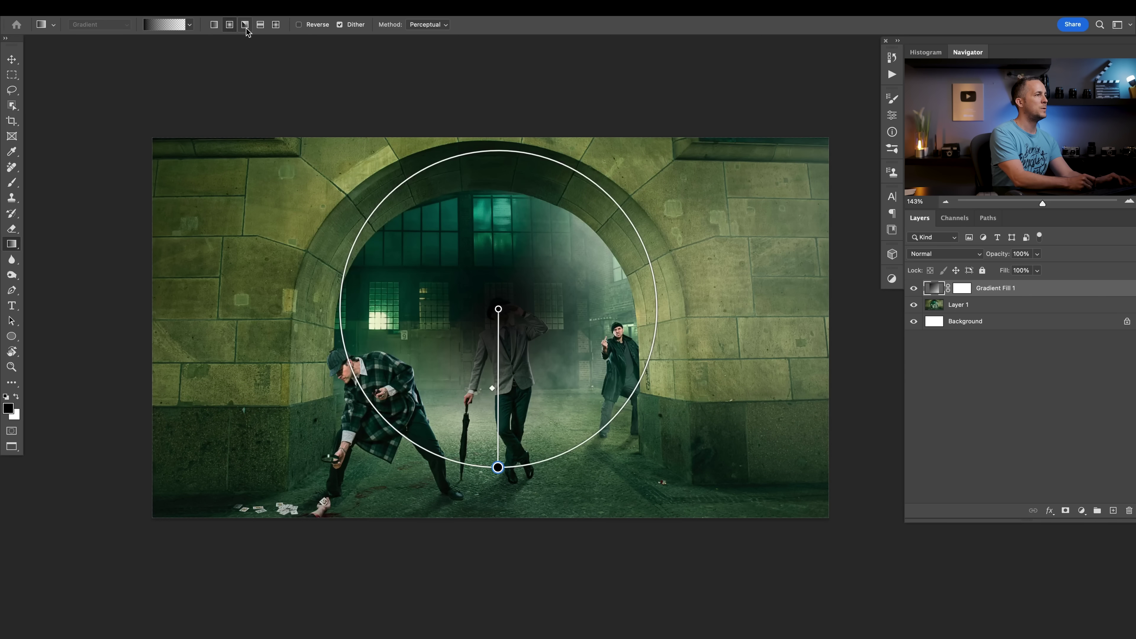
{"action": "left_click", "coordinate": [246, 27]}
{"action": "left_click", "coordinate": [260, 25]}
{"action": "left_click", "coordinate": [276, 25]}
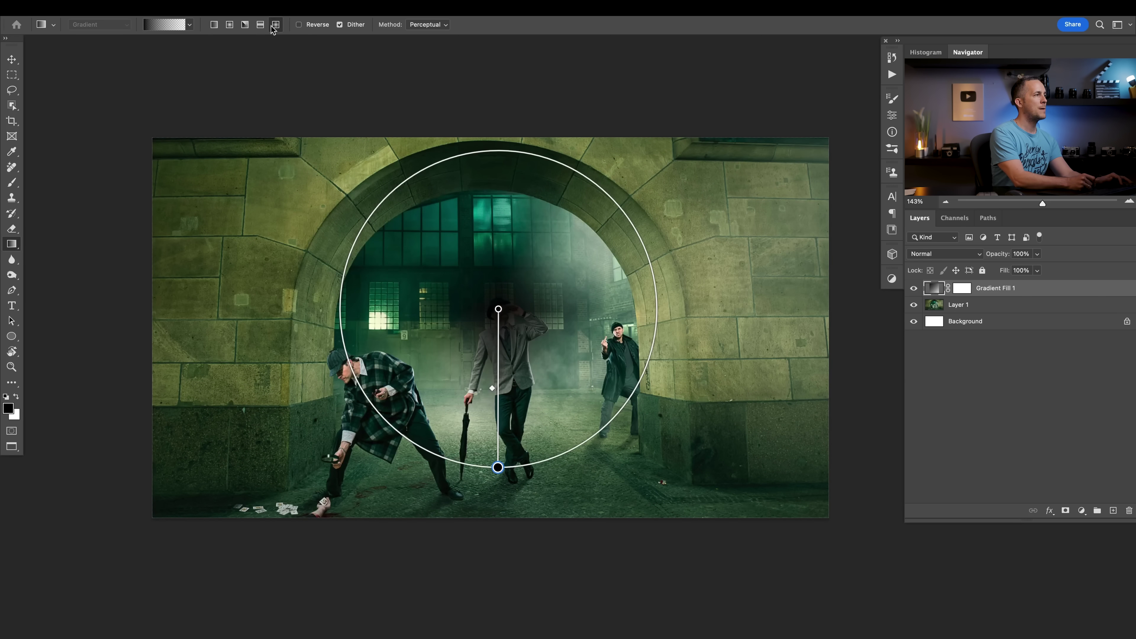
{"action": "left_click", "coordinate": [214, 25]}
Stretch the gradient from above the photo to the central man's lower legs and set its layer's blend mode to Soft Light
{"action": "left_click_drag", "start_coordinate": [499, 309], "coordinate": [496, 122]}
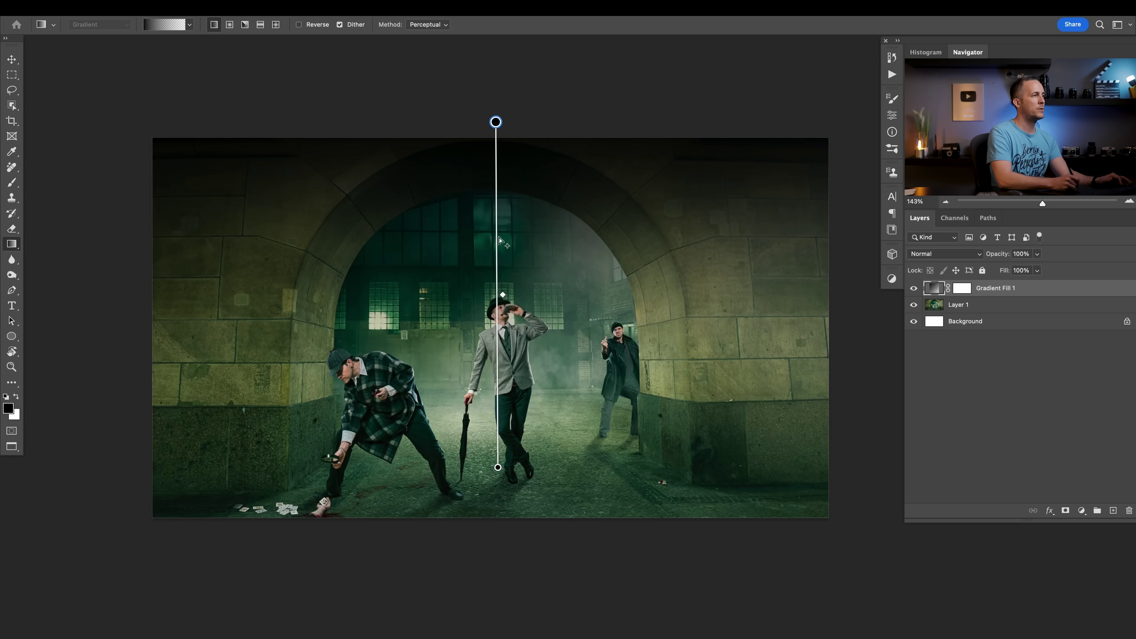
{"action": "left_click_drag", "start_coordinate": [497, 467], "coordinate": [491, 441]}
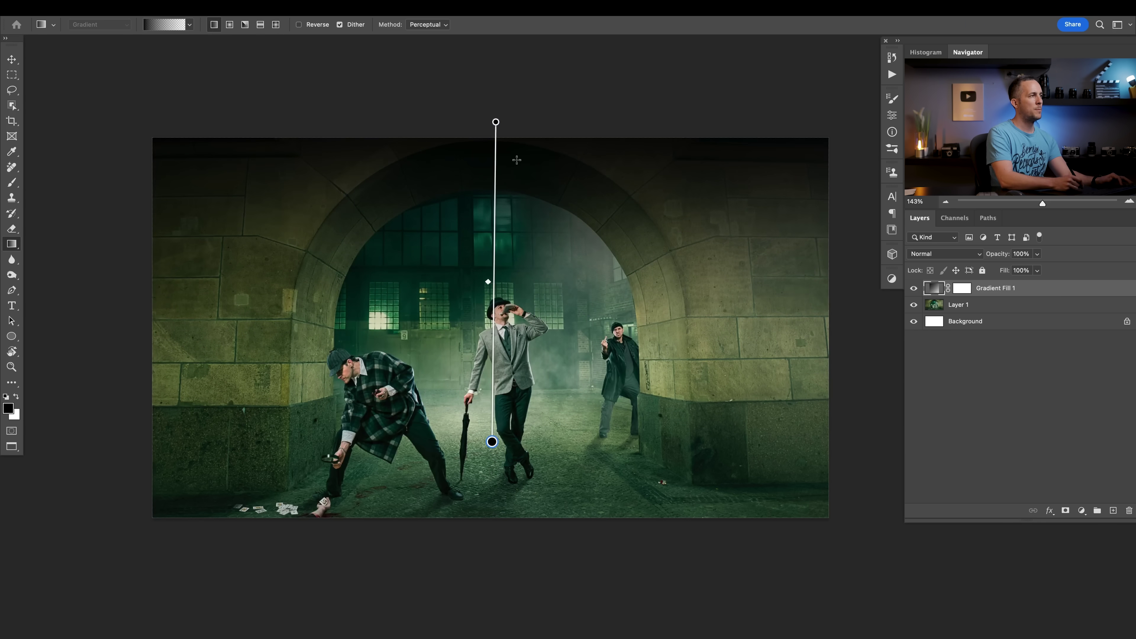
{"action": "left_click", "coordinate": [941, 254]}
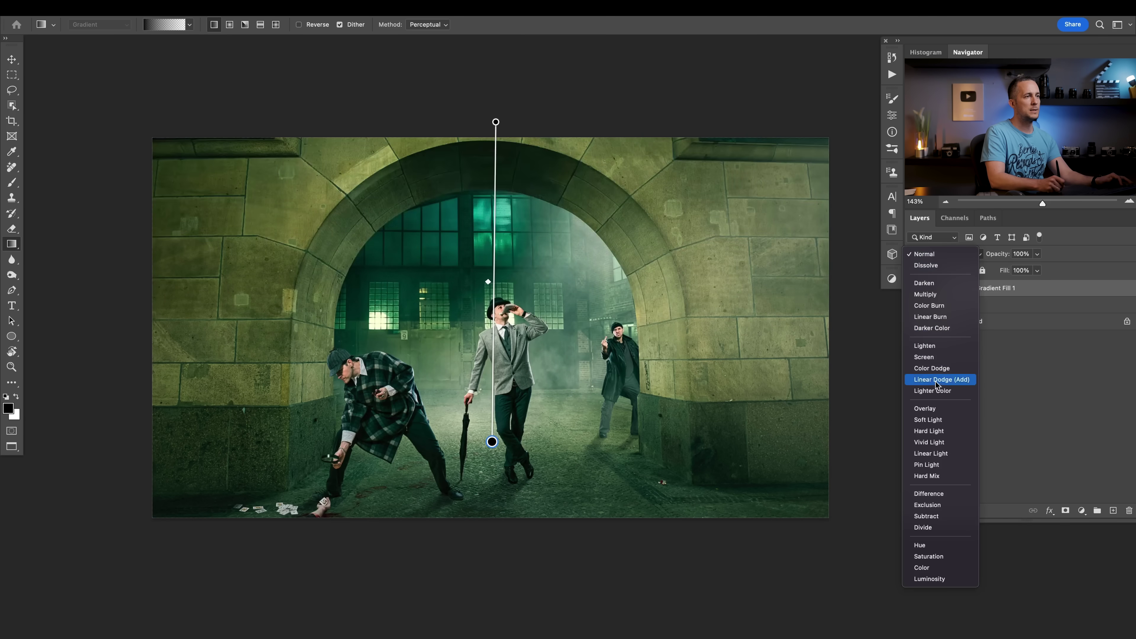
{"action": "left_click", "coordinate": [933, 420]}
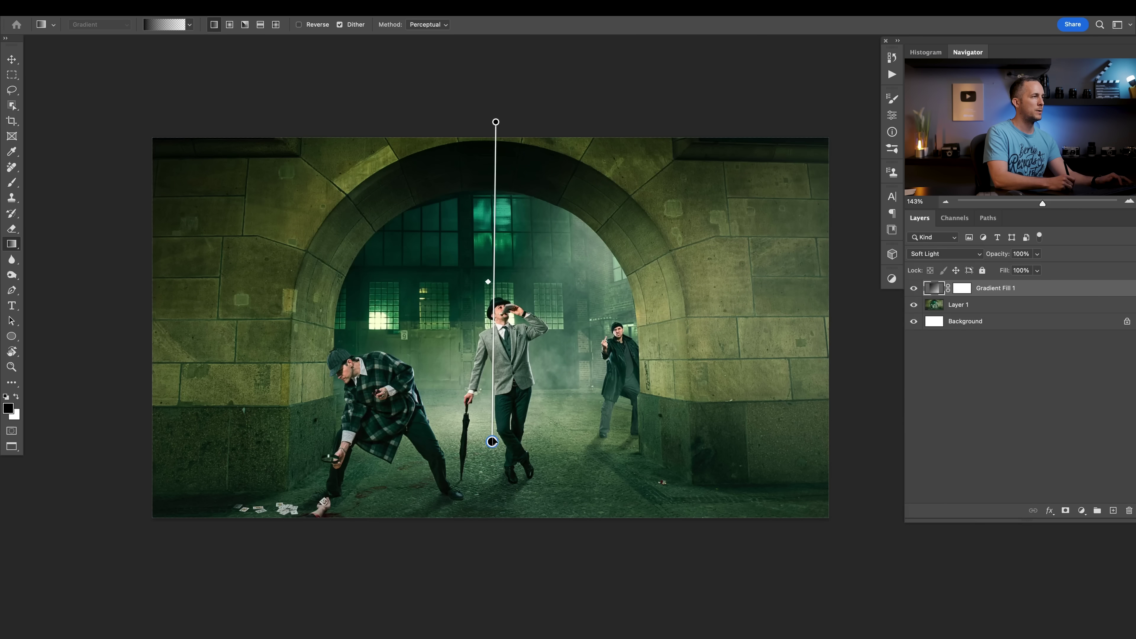
{"action": "left_click_drag", "start_coordinate": [491, 441], "coordinate": [498, 463]}
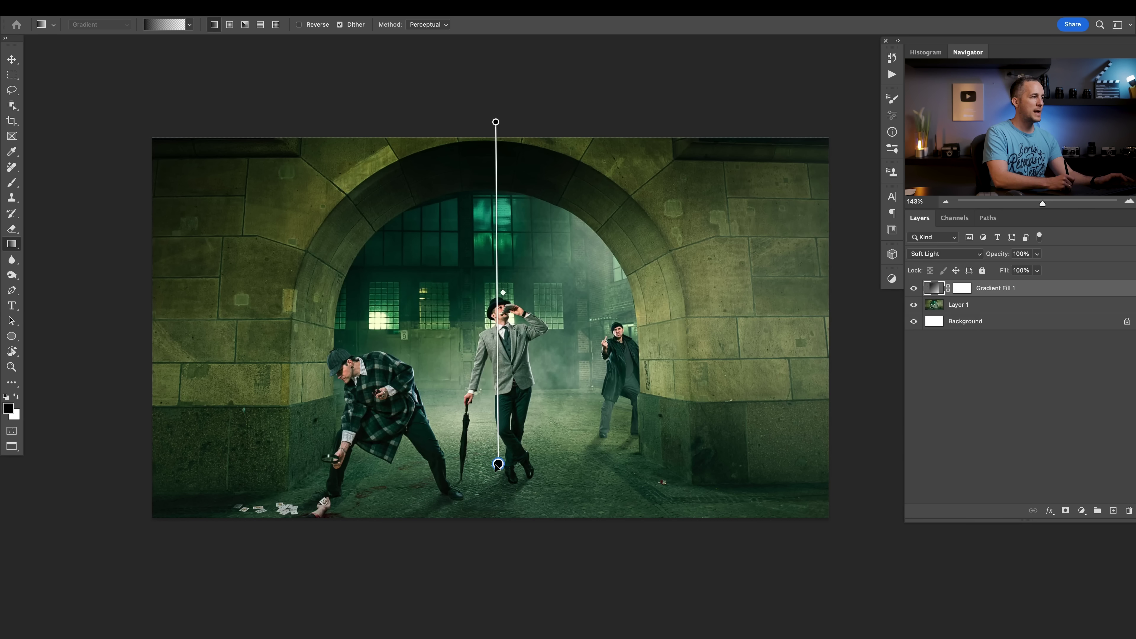
{"action": "left_click_drag", "start_coordinate": [498, 463], "coordinate": [483, 436]}
Try a -98,81° angle and a red ff0000 color stop at location 45 in the gradient fill's settings, and cancel the changes
{"action": "double_click", "coordinate": [936, 290]}
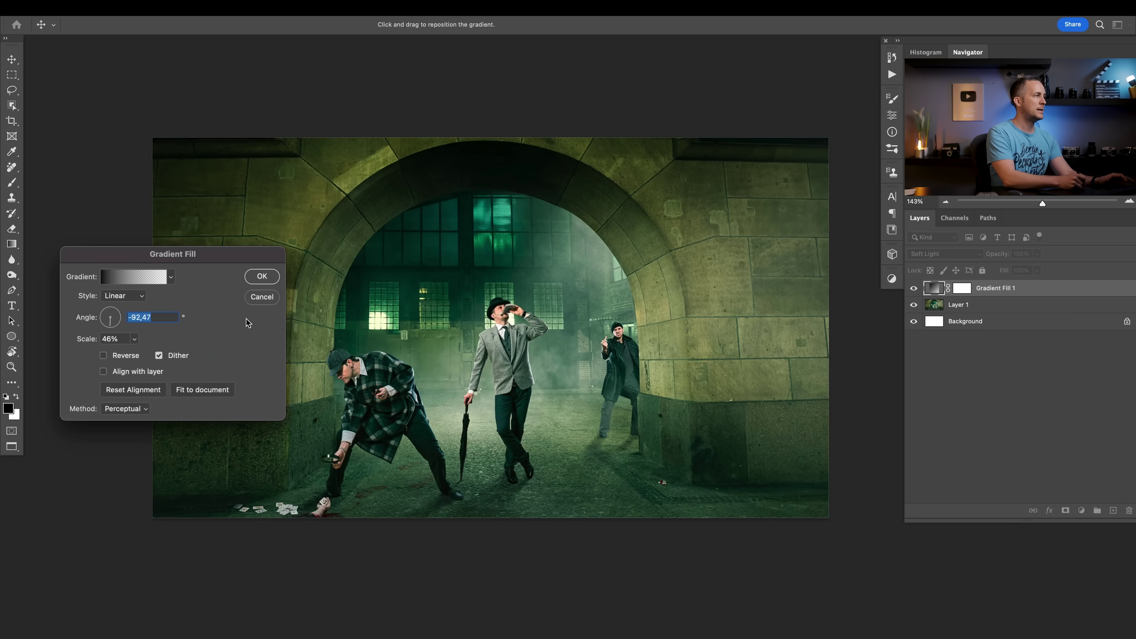
{"action": "left_click_drag", "start_coordinate": [110, 324], "coordinate": [107, 333]}
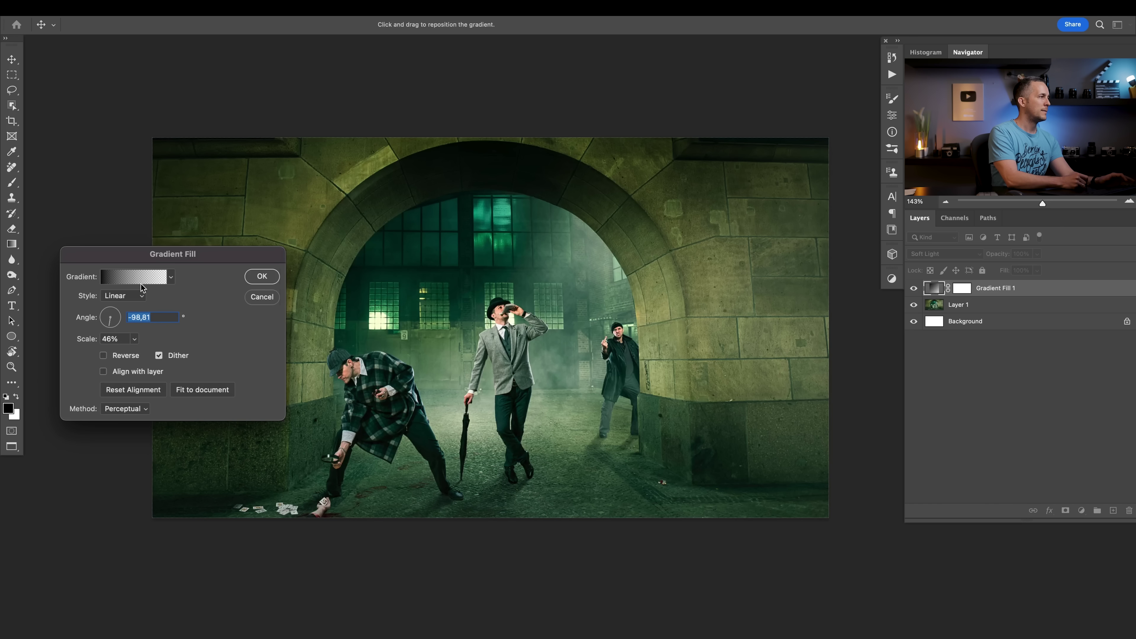
{"action": "left_click", "coordinate": [146, 283]}
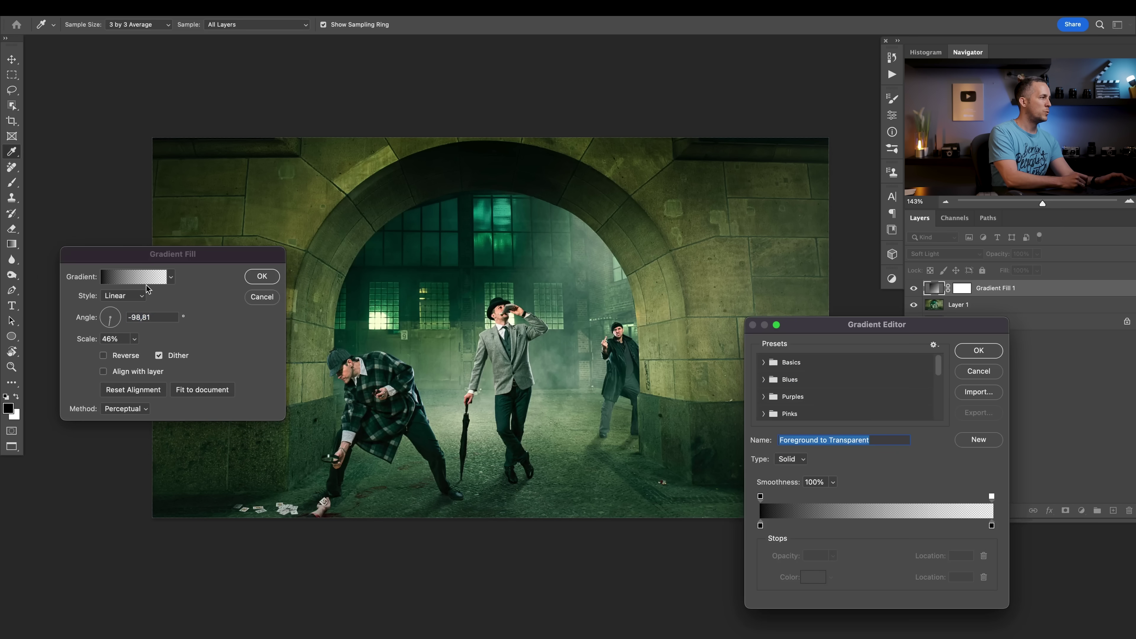
{"action": "left_click", "coordinate": [864, 526]}
{"action": "left_click", "coordinate": [818, 577]}
{"action": "left_click", "coordinate": [943, 448]}
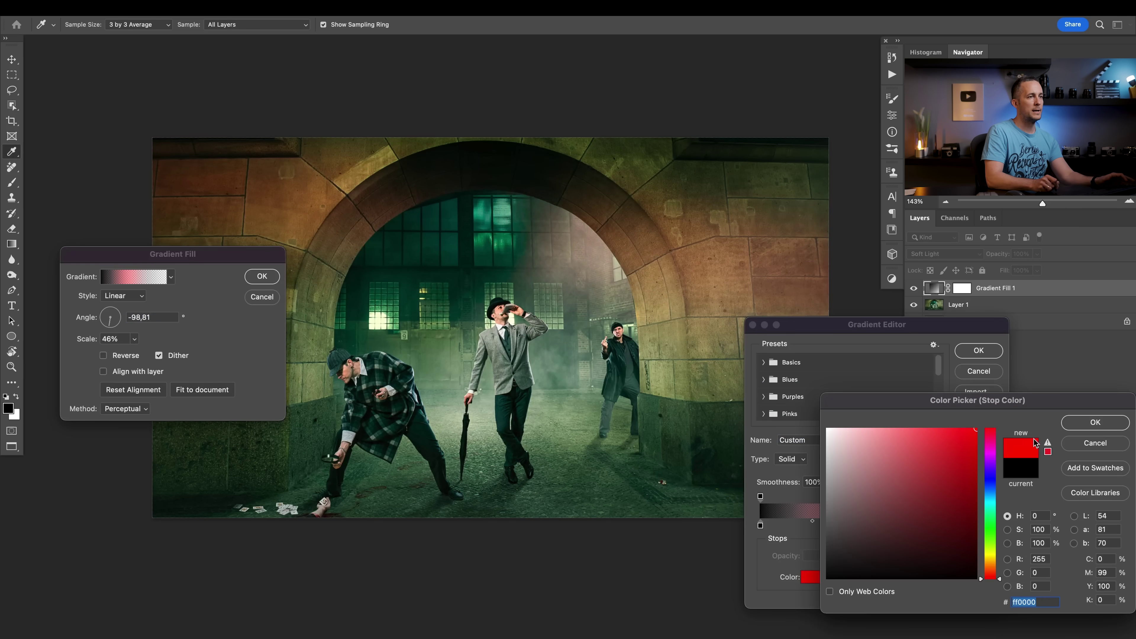
{"action": "left_click", "coordinate": [1081, 423]}
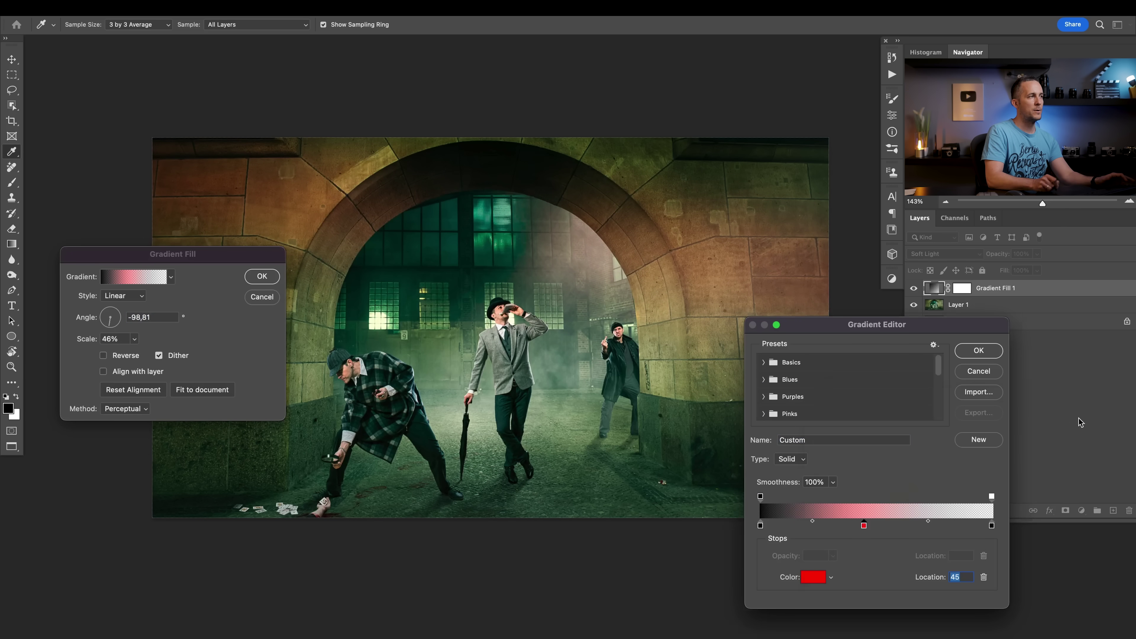
{"action": "left_click", "coordinate": [978, 351]}
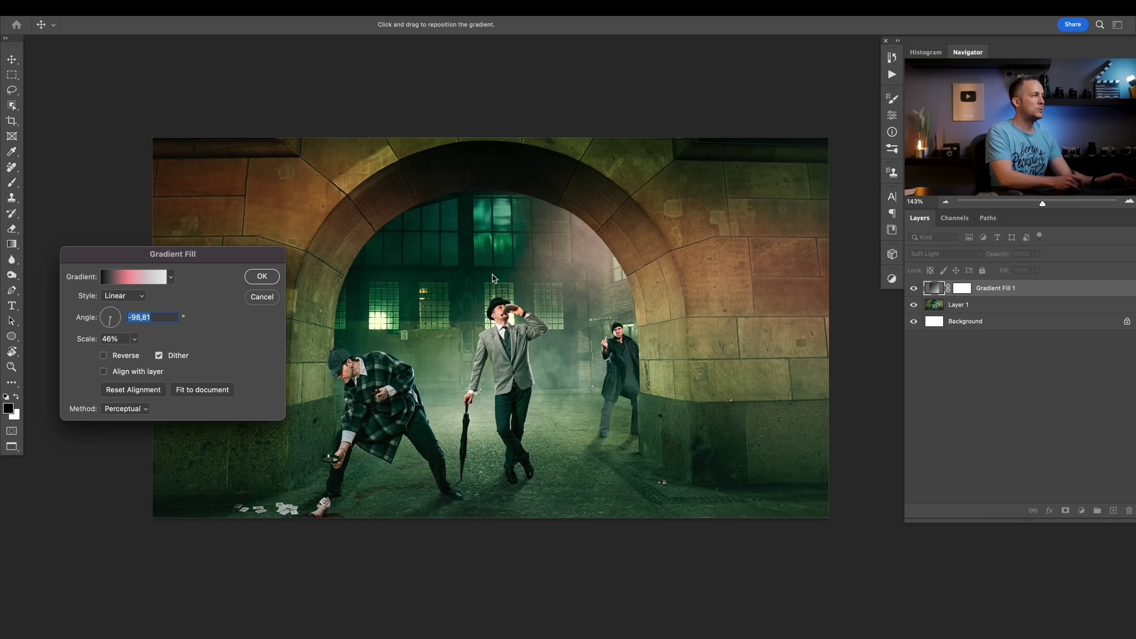
{"action": "left_click", "coordinate": [264, 298]}
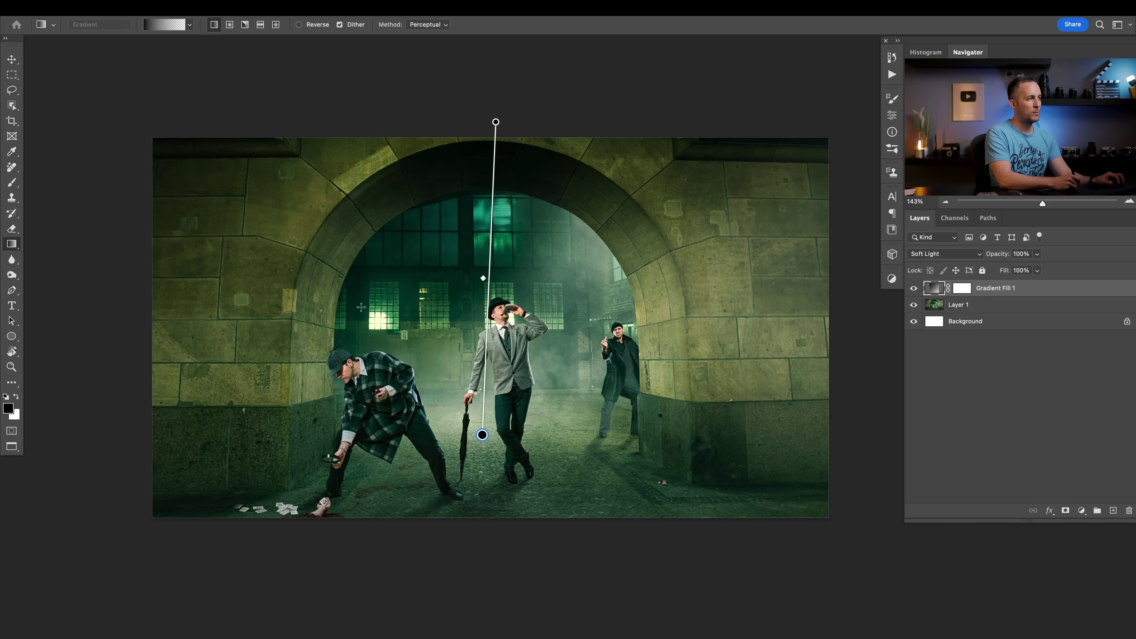
Align the gradient's lower end with the central man's legs and add a red fe0000 color stop just above his hat
{"action": "mouse_move", "coordinate": [482, 434]}
{"action": "left_mouse_down"}
{"action": "mouse_move", "coordinate": [647, 393]}
{"action": "mouse_move", "coordinate": [483, 428]}
{"action": "mouse_move", "coordinate": [563, 421]}
{"action": "mouse_move", "coordinate": [499, 433]}
{"action": "left_mouse_up"}
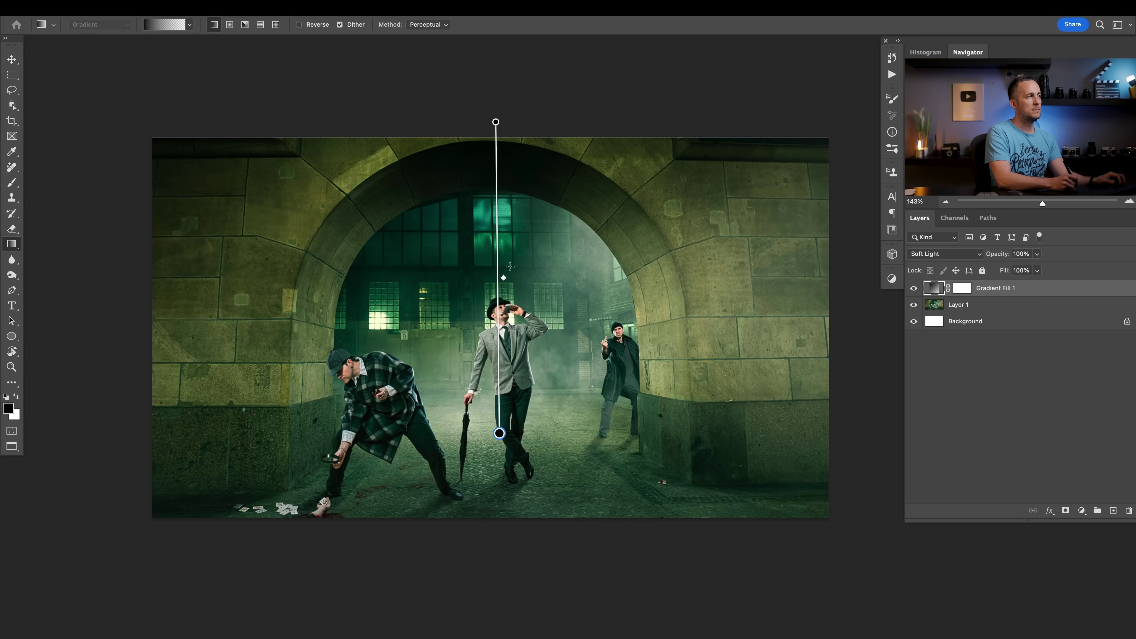
{"action": "left_click", "coordinate": [503, 265]}
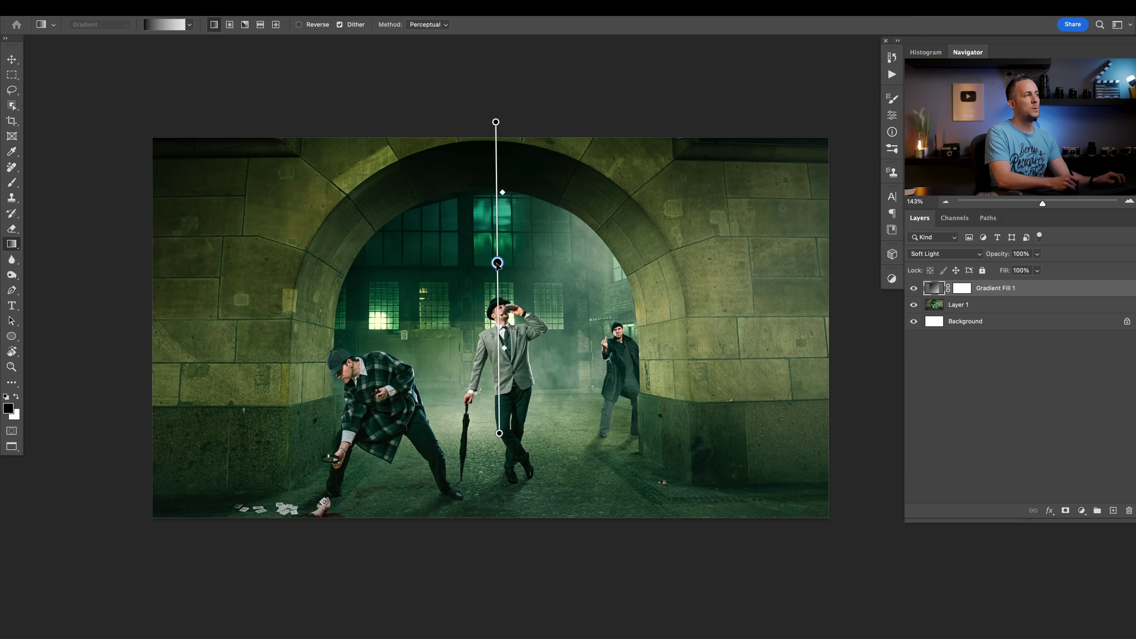
{"action": "left_click_drag", "start_coordinate": [498, 264], "coordinate": [498, 284]}
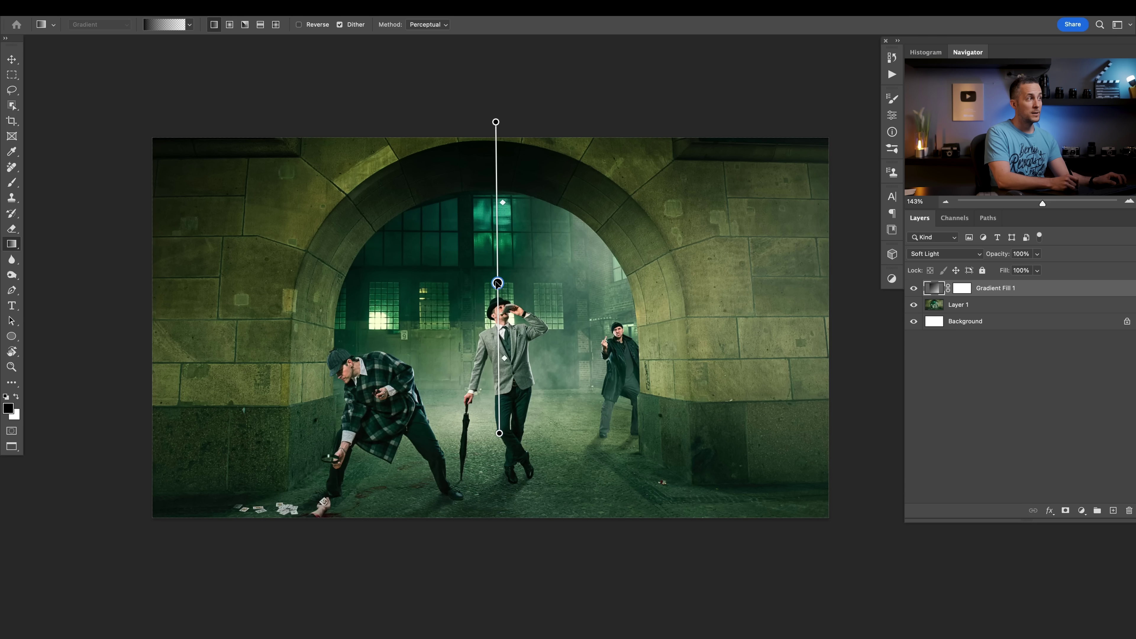
{"action": "double_click", "coordinate": [498, 283]}
{"action": "left_click", "coordinate": [942, 475]}
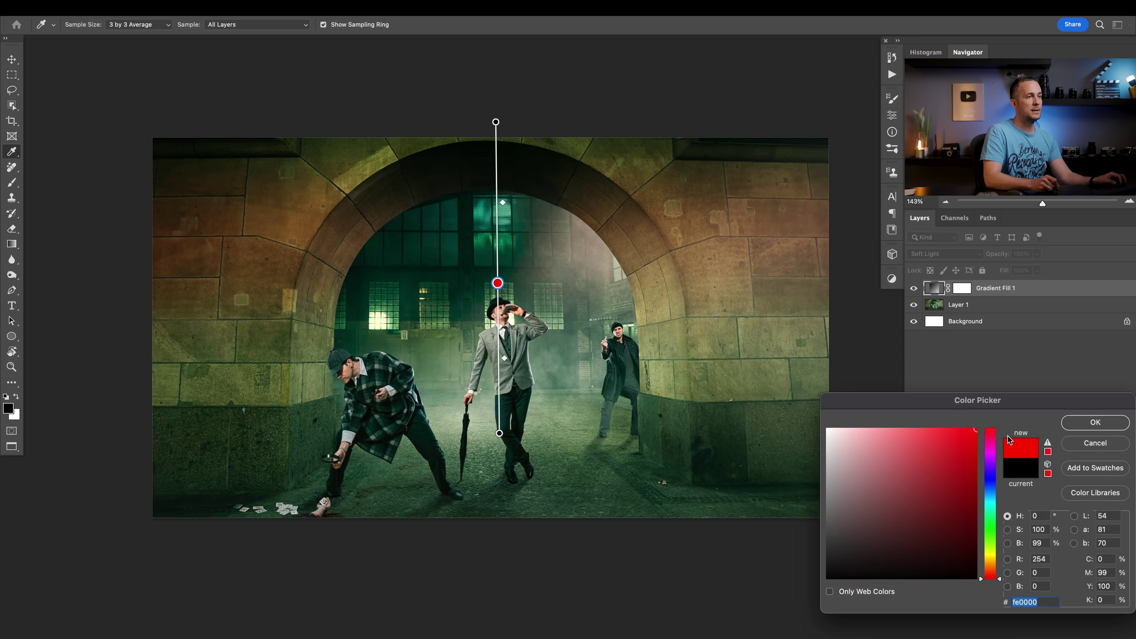
{"action": "left_click", "coordinate": [1062, 421]}
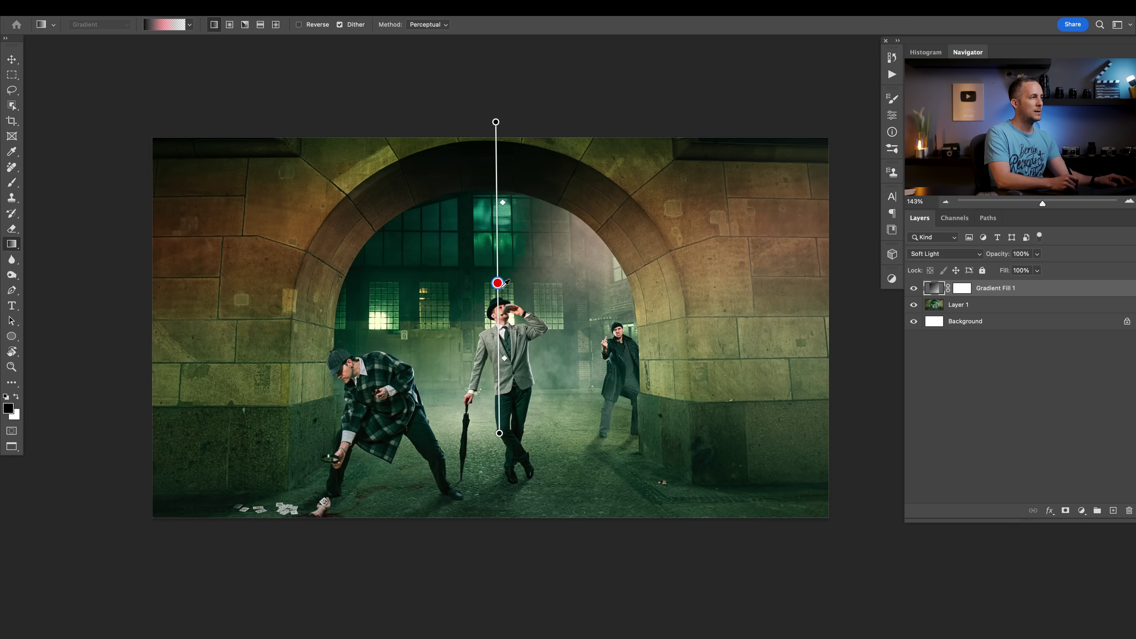
Recolor the gradient's middle stop by sampling different areas of the photo, ending with a green from the lit windows
{"action": "left_click_drag", "start_coordinate": [542, 262], "coordinate": [662, 192]}
{"action": "left_click", "coordinate": [656, 408]}
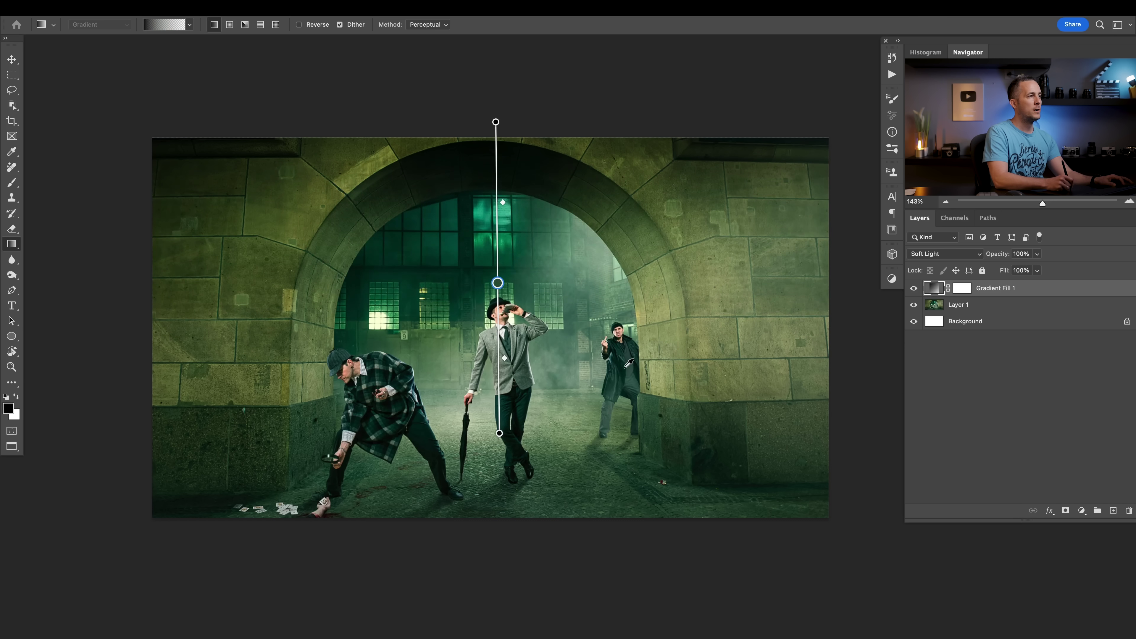
{"action": "left_click", "coordinate": [624, 368]}
{"action": "left_click", "coordinate": [620, 336]}
{"action": "left_click_drag", "start_coordinate": [353, 379], "coordinate": [431, 292]}
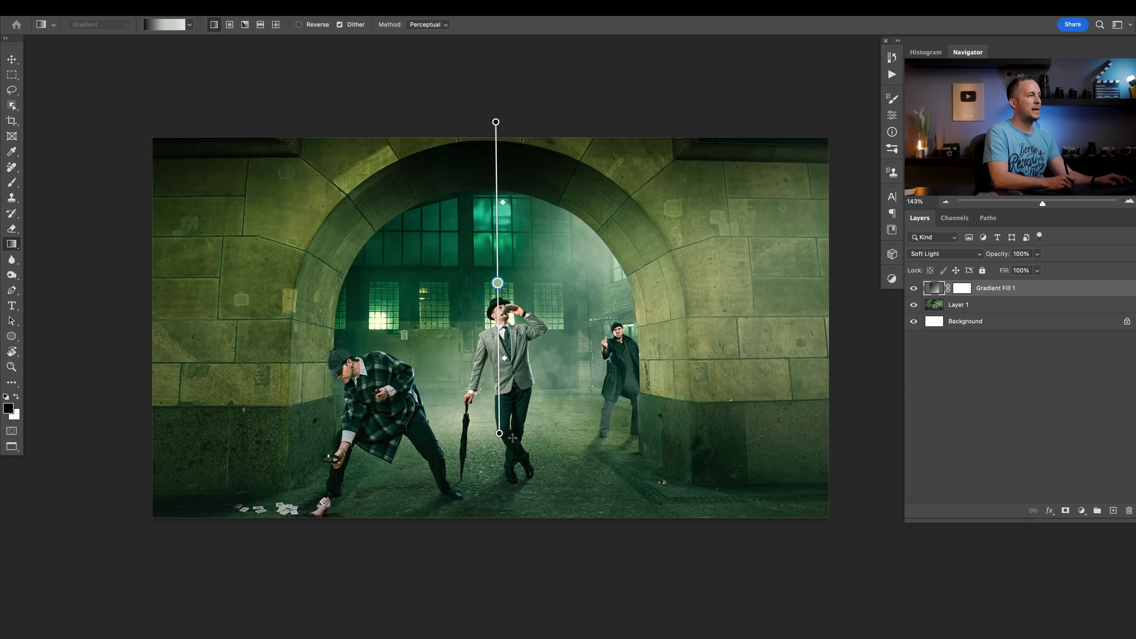
Reposition the gradient line from just above the photo to the central man's feet and shift its upper midpoint slightly down
{"action": "left_click_drag", "start_coordinate": [500, 429], "coordinate": [496, 463]}
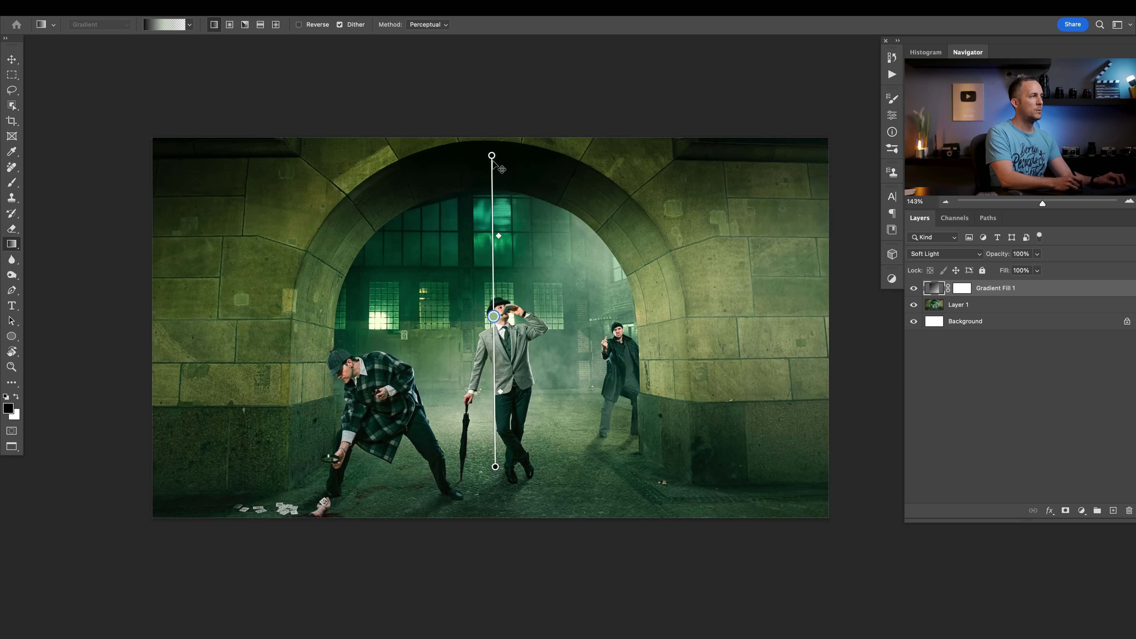
{"action": "left_click_drag", "start_coordinate": [491, 155], "coordinate": [496, 129]}
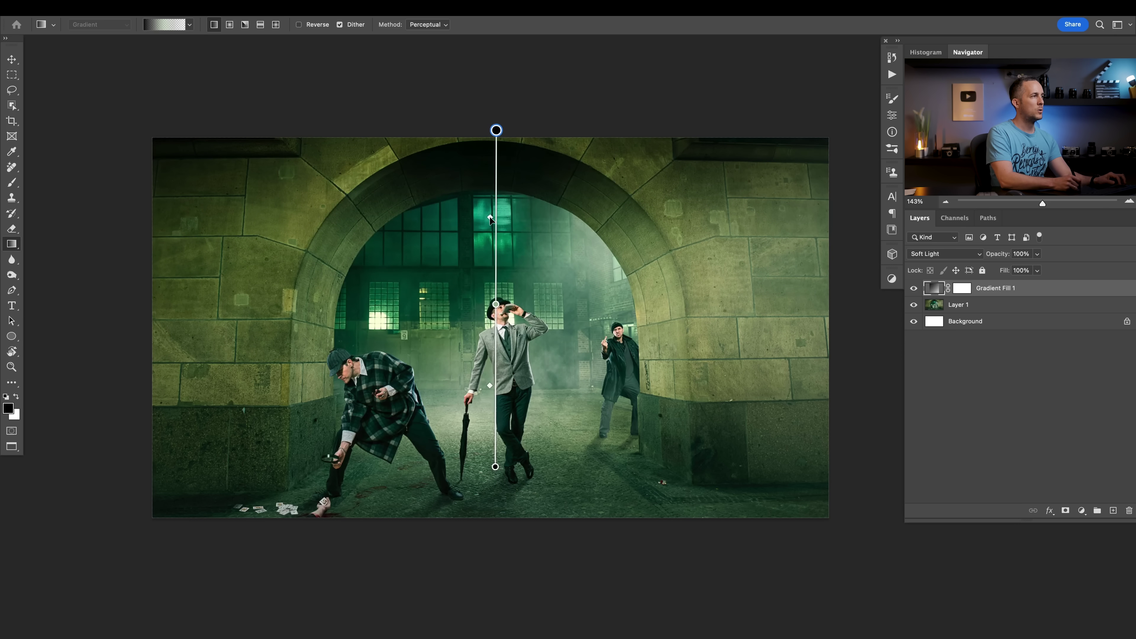
{"action": "mouse_move", "coordinate": [490, 218]}
{"action": "left_mouse_down"}
{"action": "mouse_move", "coordinate": [491, 242]}
{"action": "mouse_move", "coordinate": [490, 162]}
{"action": "mouse_move", "coordinate": [491, 237]}
{"action": "mouse_move", "coordinate": [490, 175]}
{"action": "mouse_move", "coordinate": [490, 235]}
{"action": "mouse_move", "coordinate": [490, 223]}
{"action": "left_mouse_up"}
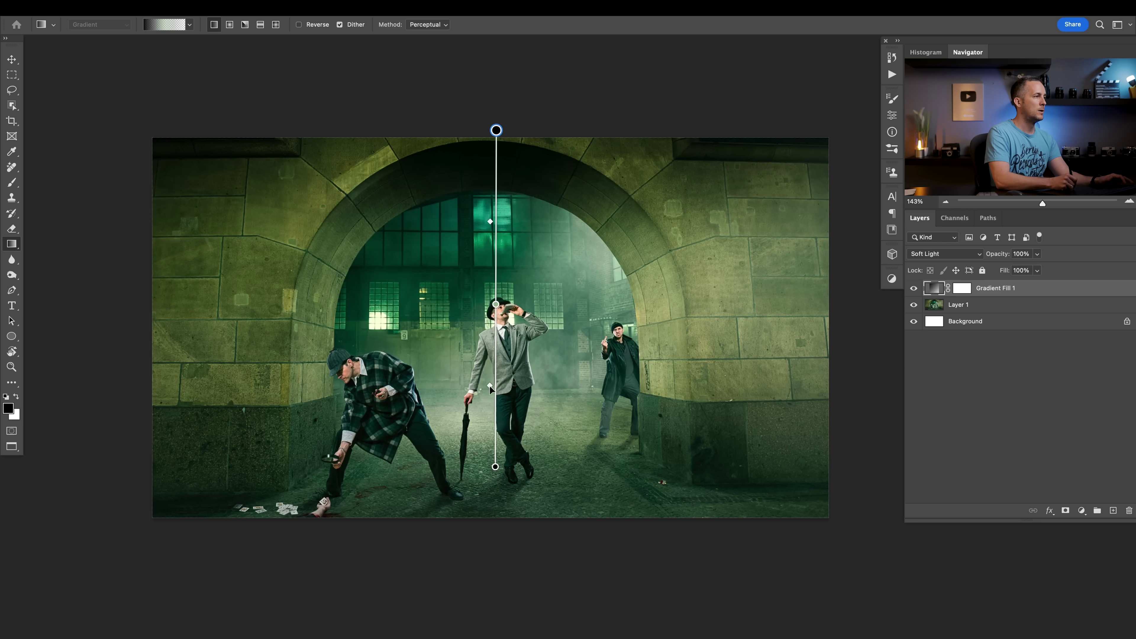
{"action": "left_click_drag", "start_coordinate": [495, 467], "coordinate": [537, 465]}
Switch the gradient to Radial, shrink its circle, and center it on the central man's hat
{"action": "left_click", "coordinate": [227, 25]}
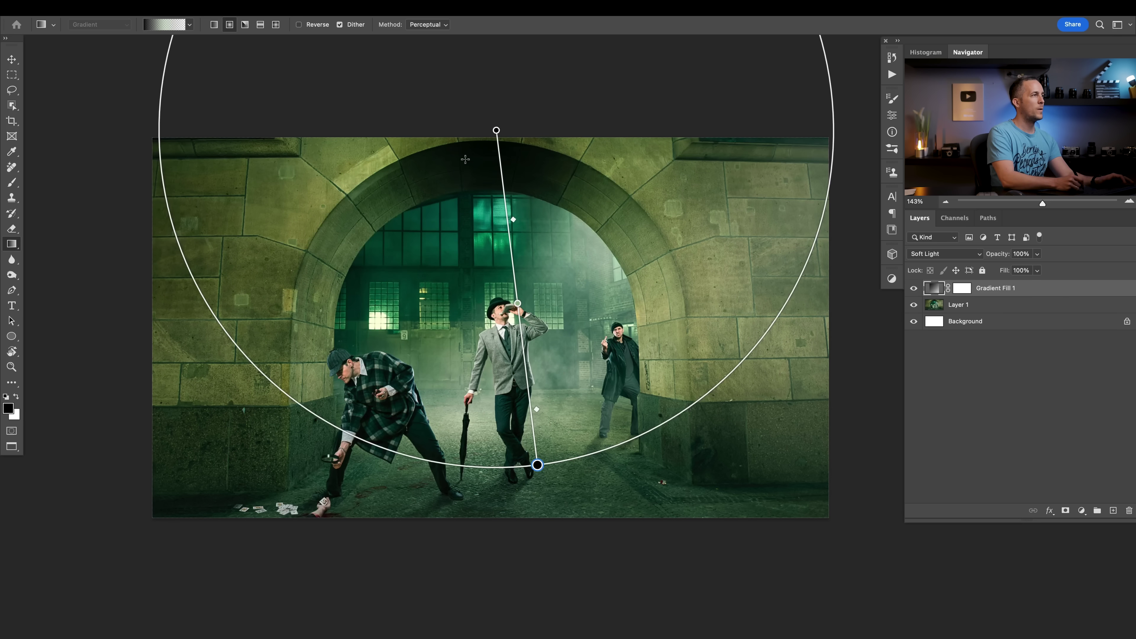
{"action": "left_click_drag", "start_coordinate": [539, 465], "coordinate": [509, 326]}
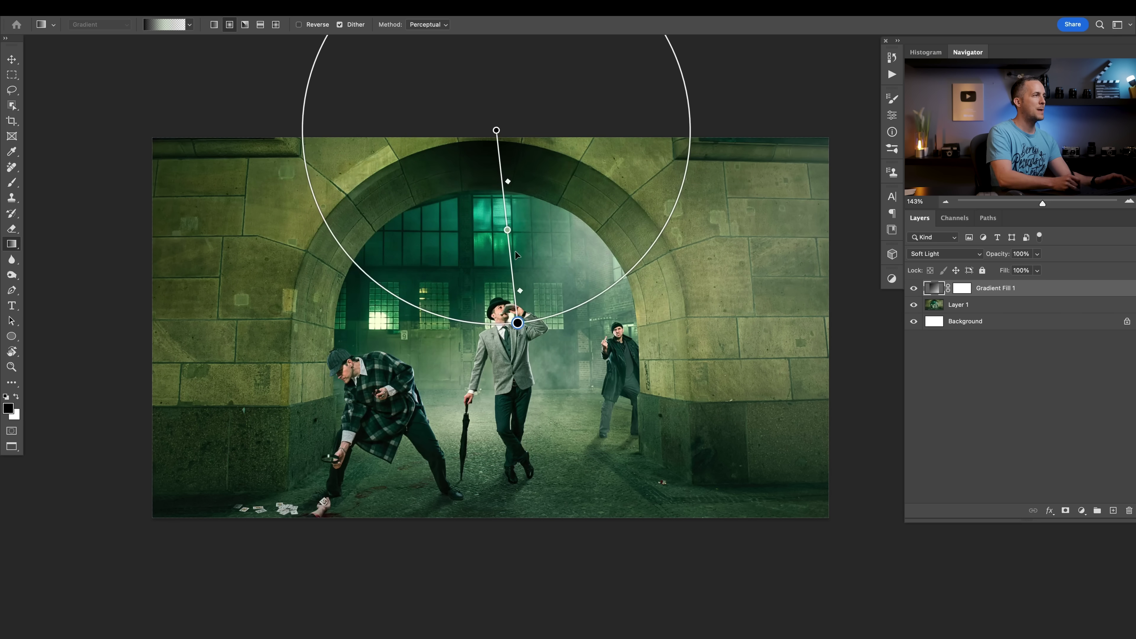
{"action": "left_click_drag", "start_coordinate": [496, 130], "coordinate": [498, 293]}
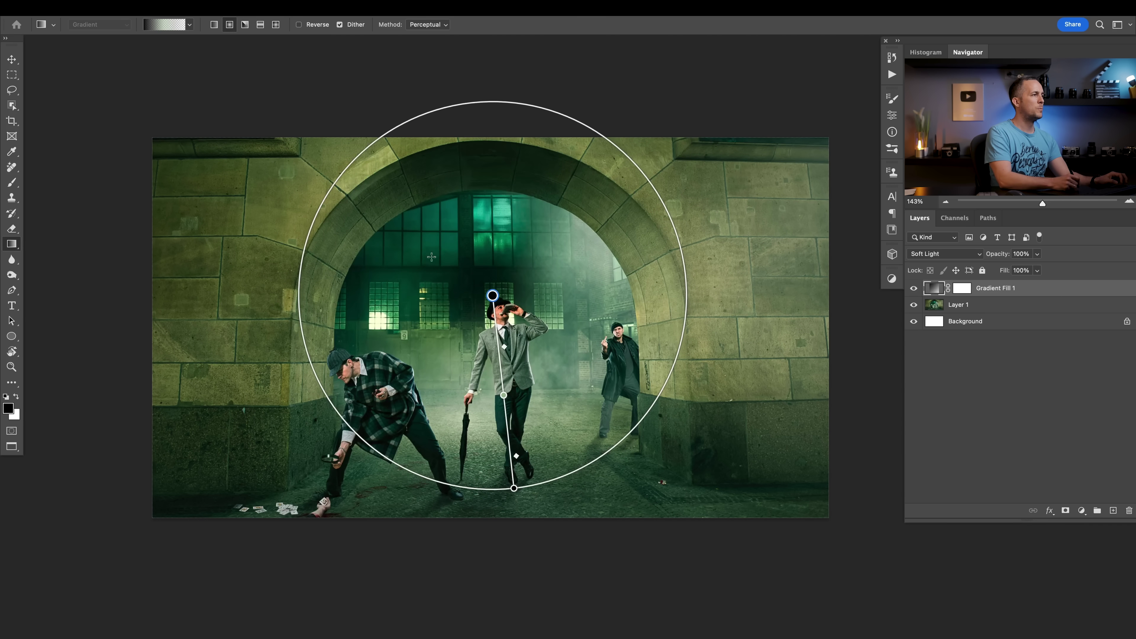
Apply the Foreground to Transparent preset, widen the radial gradient to the stone wall beside the arch, and turn on Reverse
{"action": "left_click", "coordinate": [167, 26]}
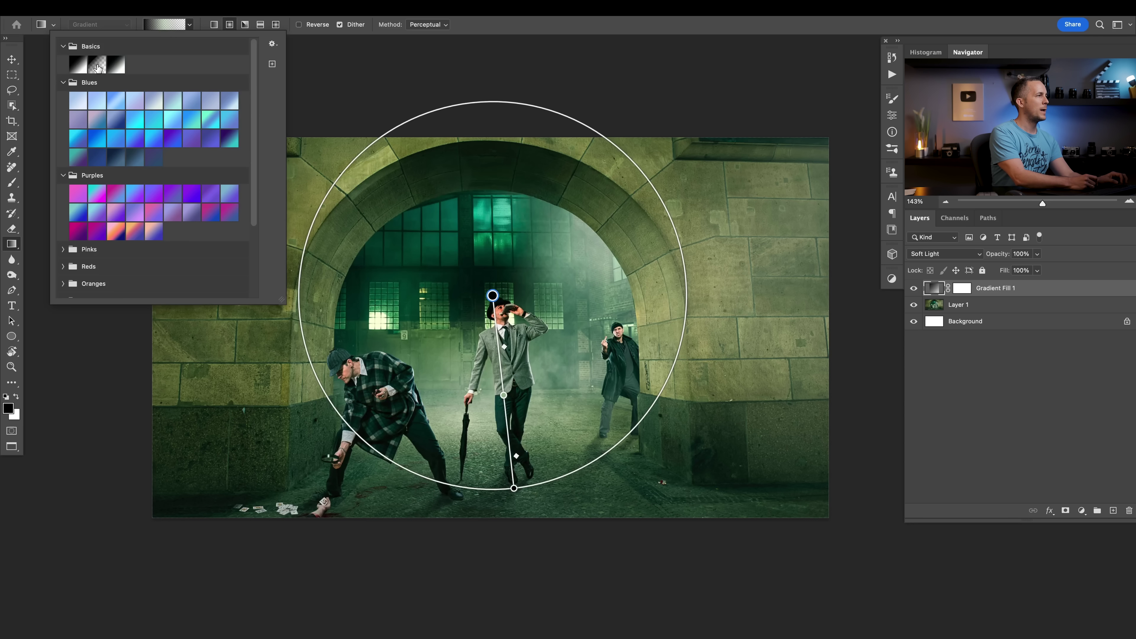
{"action": "left_click", "coordinate": [98, 68]}
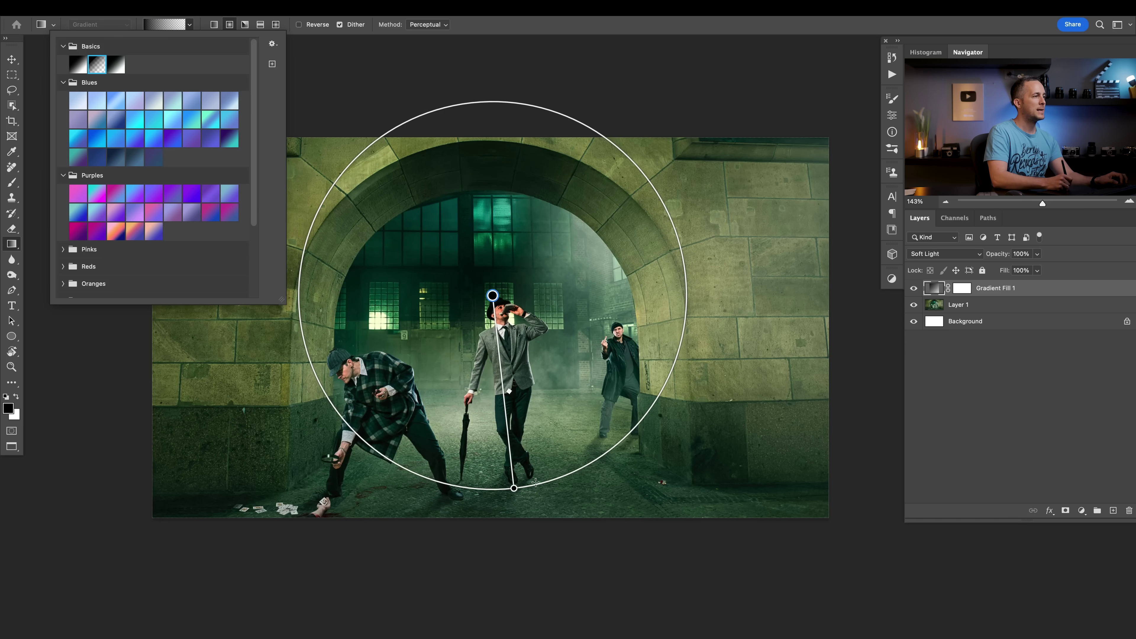
{"action": "left_click_drag", "start_coordinate": [515, 489], "coordinate": [730, 407]}
{"action": "left_click", "coordinate": [301, 24]}
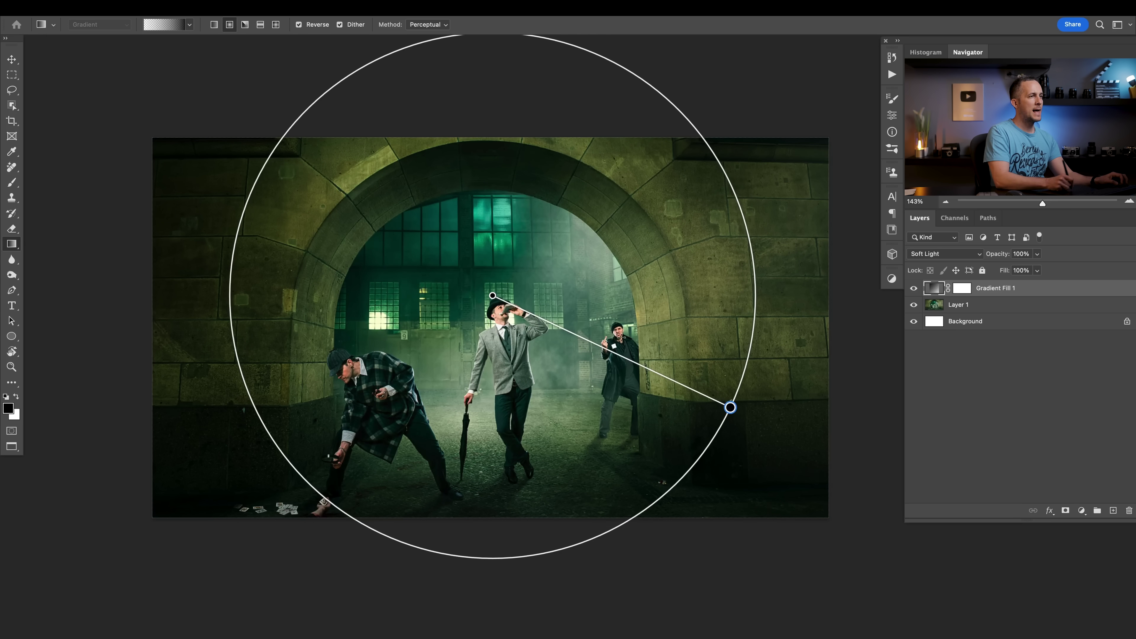
Set the gradient layer's opacity to 67%, add a color stop over the man in the background, and widen the circle slightly
{"action": "left_click_drag", "start_coordinate": [1006, 254], "coordinate": [978, 260]}
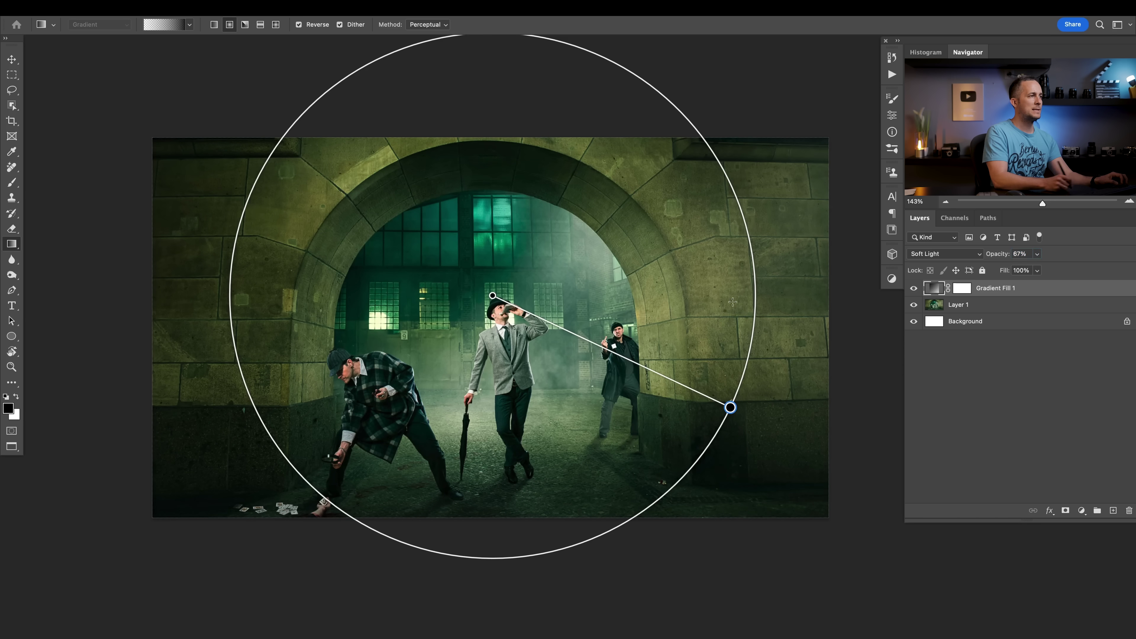
{"action": "left_click", "coordinate": [613, 352]}
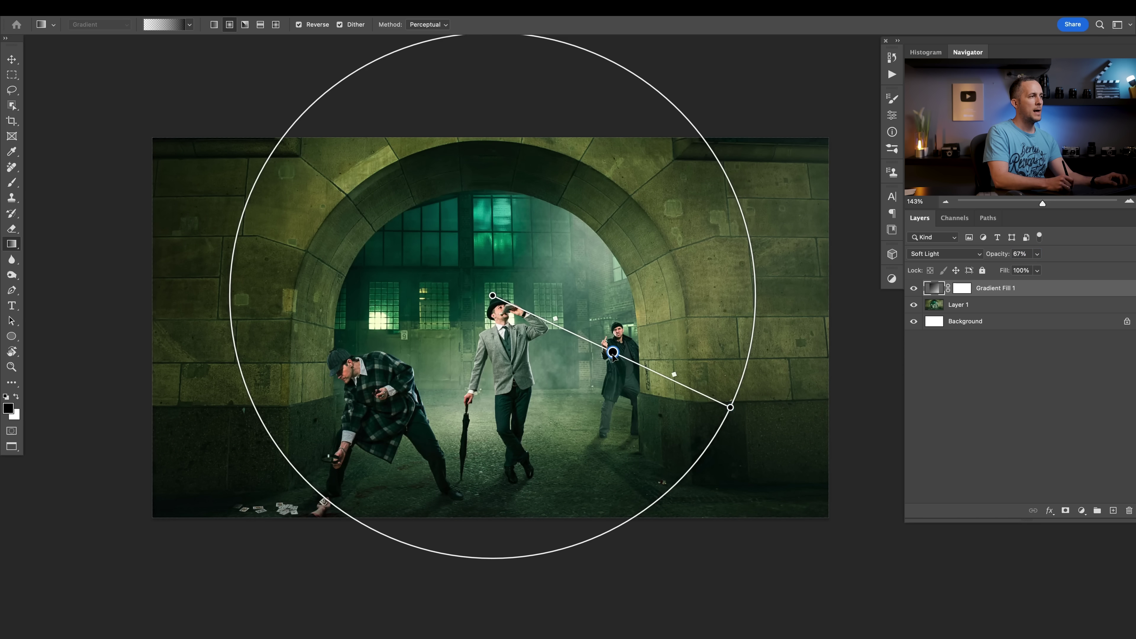
{"action": "left_click_drag", "start_coordinate": [613, 236], "coordinate": [555, 182]}
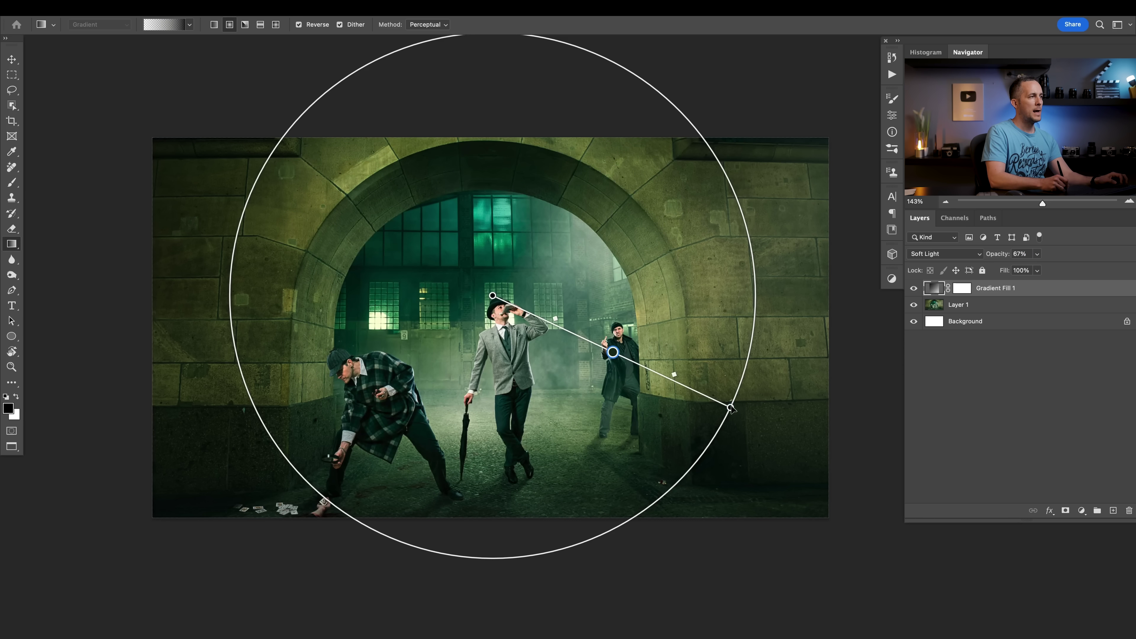
{"action": "left_click_drag", "start_coordinate": [730, 408], "coordinate": [743, 400]}
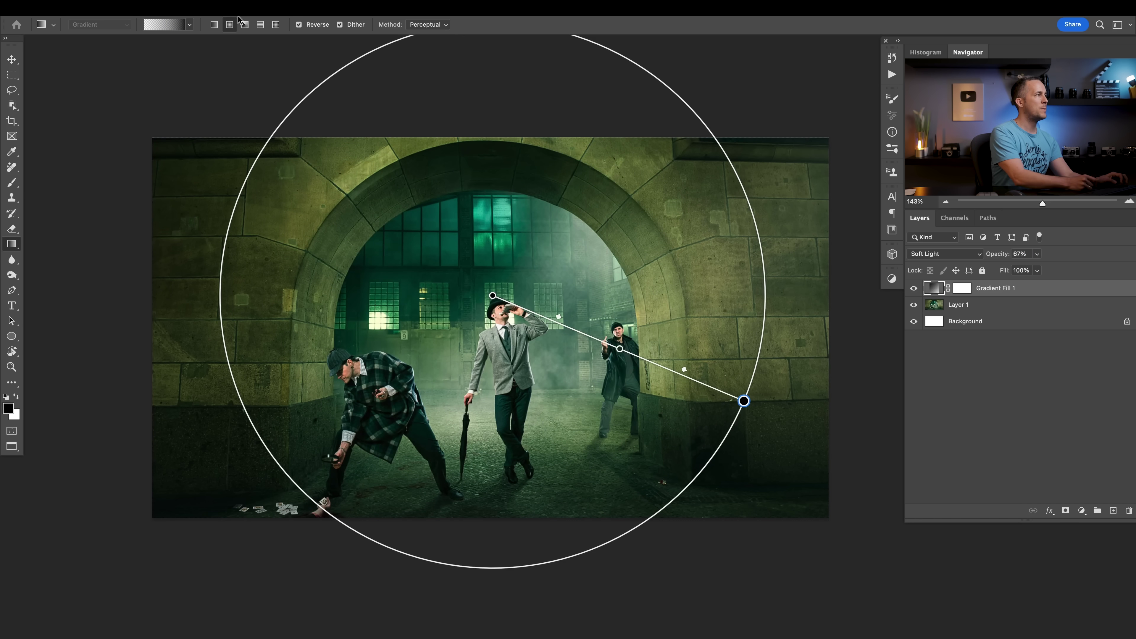
Switch the gradient to Reflected and run it vertically from the central man's chest to just below his feet
{"action": "left_click", "coordinate": [261, 25]}
{"action": "left_click_drag", "start_coordinate": [743, 400], "coordinate": [492, 469]}
{"action": "left_click_drag", "start_coordinate": [494, 297], "coordinate": [496, 326]}
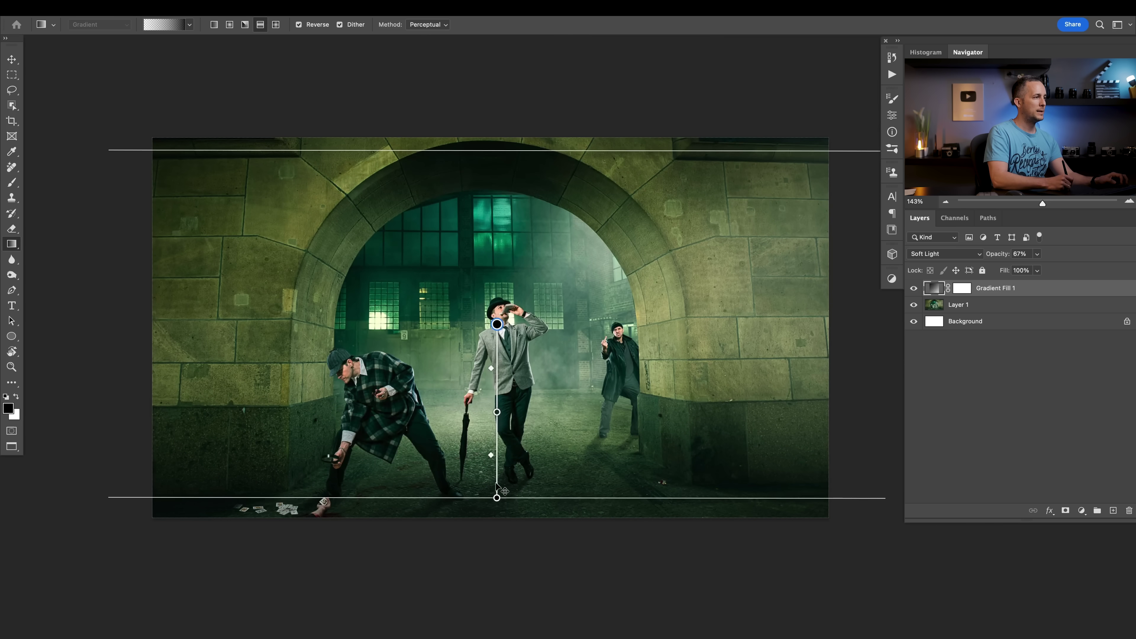
{"action": "left_click_drag", "start_coordinate": [496, 497], "coordinate": [500, 485]}
{"action": "left_click_drag", "start_coordinate": [497, 324], "coordinate": [497, 334]}
{"action": "left_click_drag", "start_coordinate": [500, 493], "coordinate": [497, 487]}
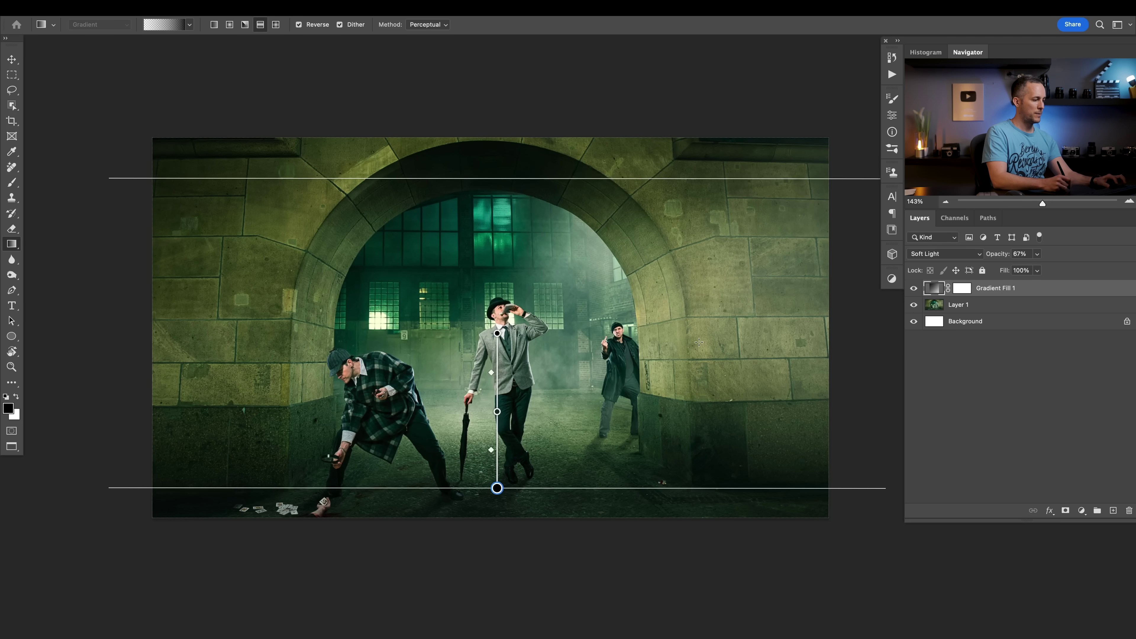
Toggle the gradient layer's visibility off and on to compare the photo with and without the effect
{"action": "key", "text": "v"}
{"action": "left_click", "coordinate": [914, 288]}
{"action": "left_click", "coordinate": [913, 289]}
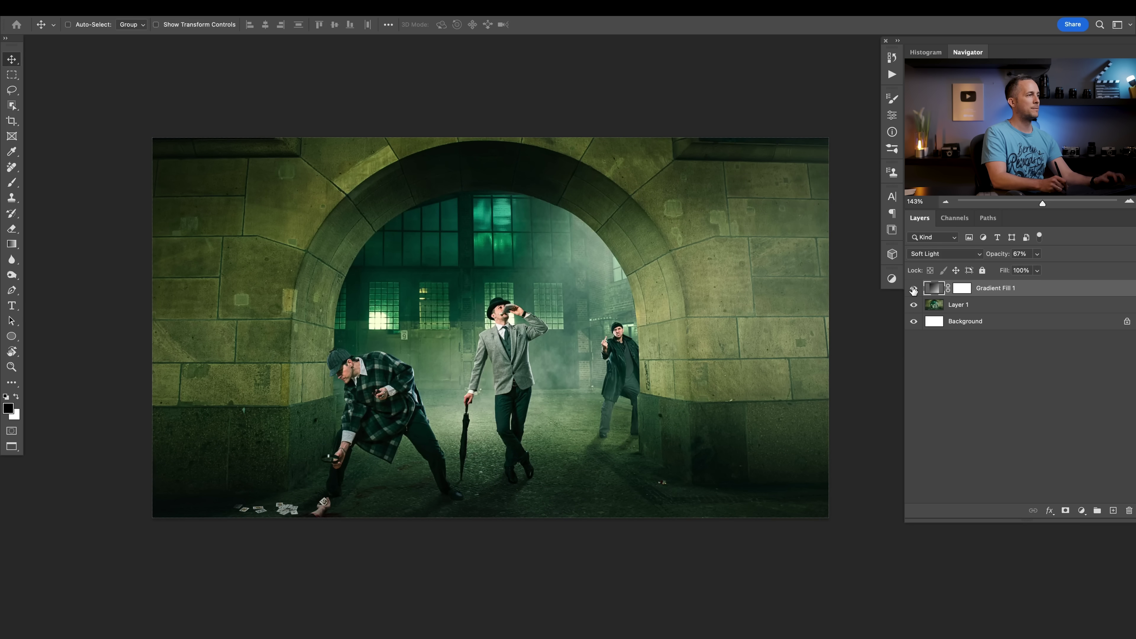
{"action": "left_click", "coordinate": [914, 289]}
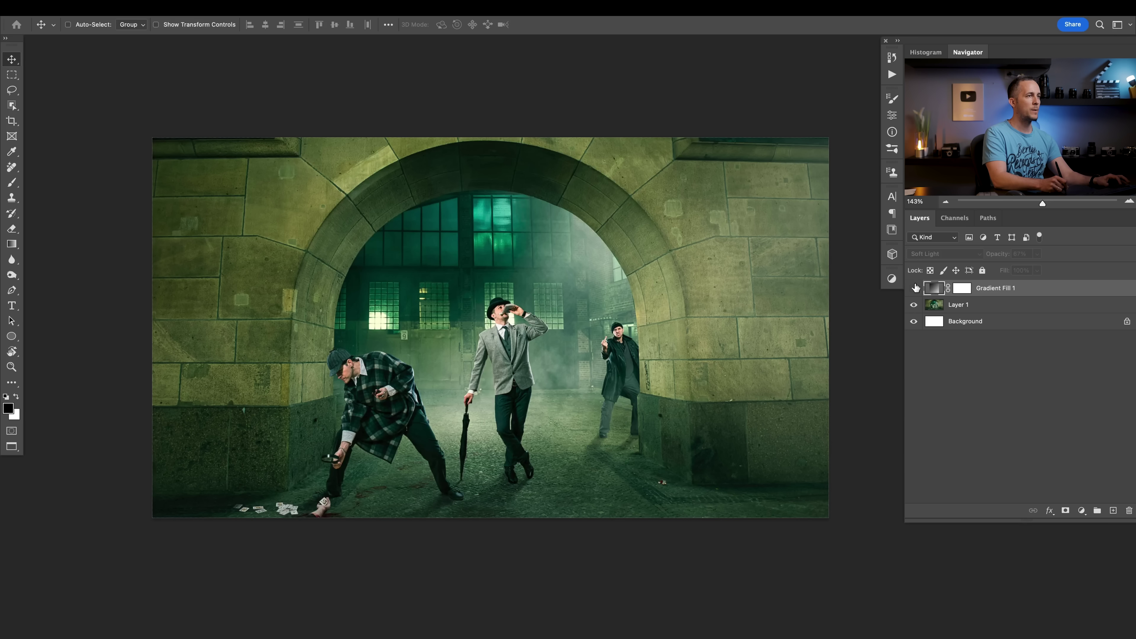
{"action": "left_click", "coordinate": [914, 289]}
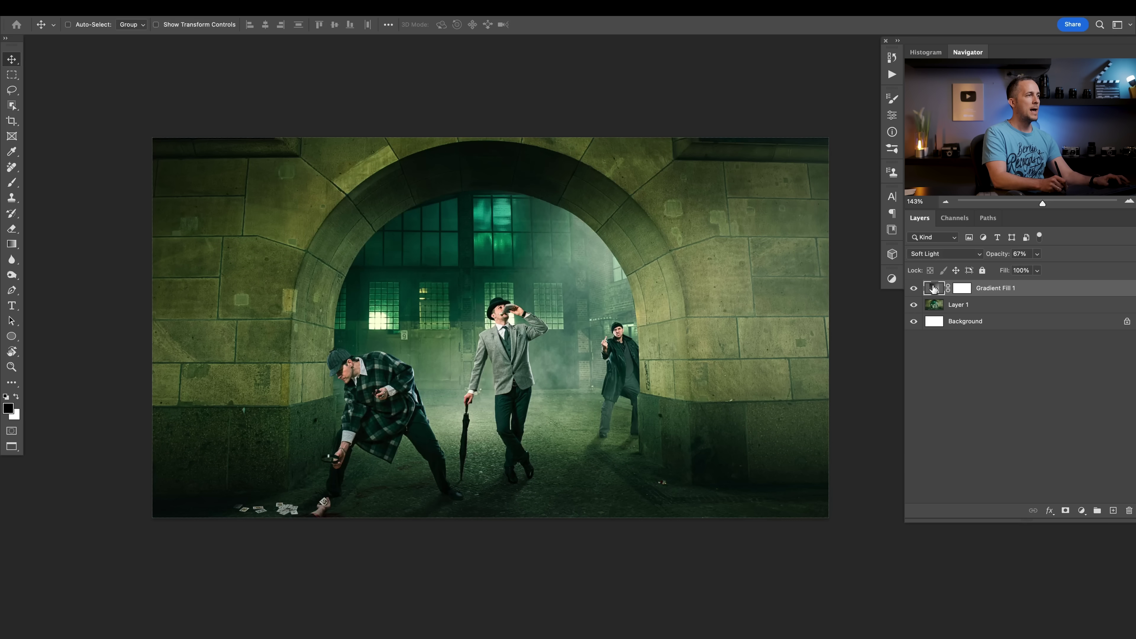
Extend the reflected gradient's lower end slightly and draw a second diagonal gradient above Layer 1 from the arch to the central man's legs
{"action": "left_click", "coordinate": [12, 248]}
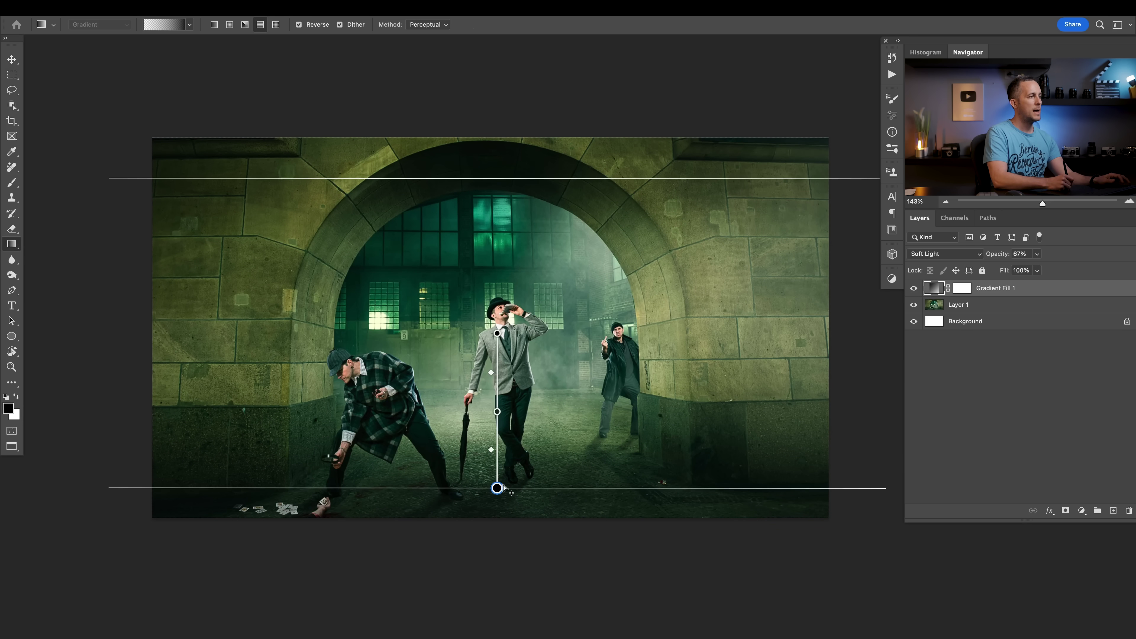
{"action": "mouse_move", "coordinate": [503, 487]}
{"action": "left_mouse_down"}
{"action": "mouse_move", "coordinate": [609, 360]}
{"action": "mouse_move", "coordinate": [518, 491]}
{"action": "mouse_move", "coordinate": [498, 495]}
{"action": "left_mouse_up"}
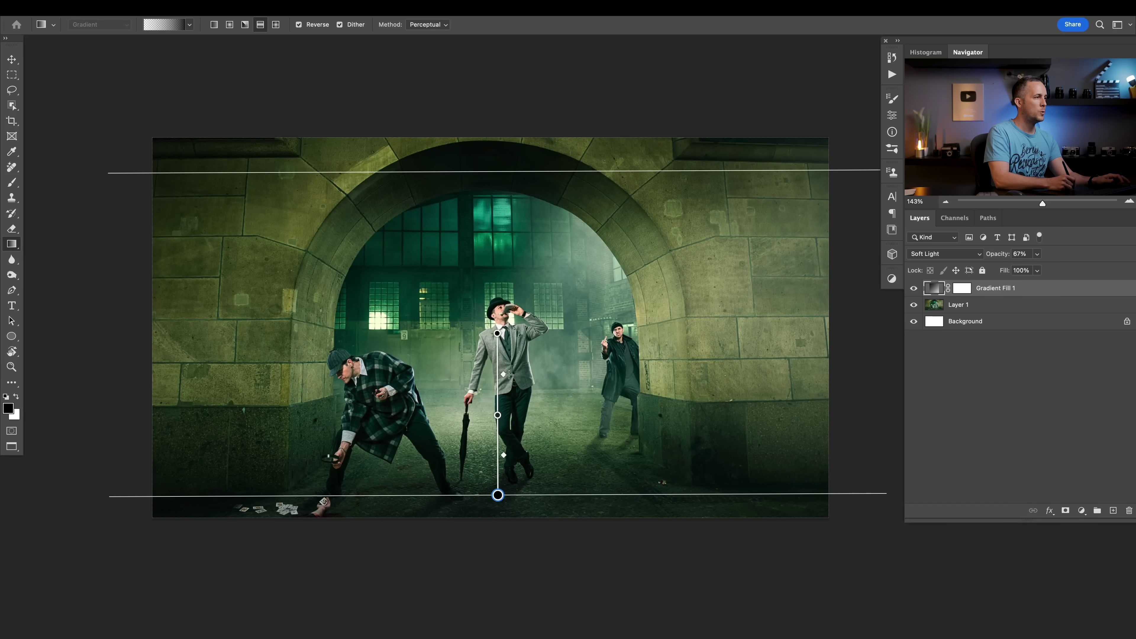
{"action": "left_click", "coordinate": [920, 307]}
{"action": "left_click_drag", "start_coordinate": [413, 169], "coordinate": [512, 401]}
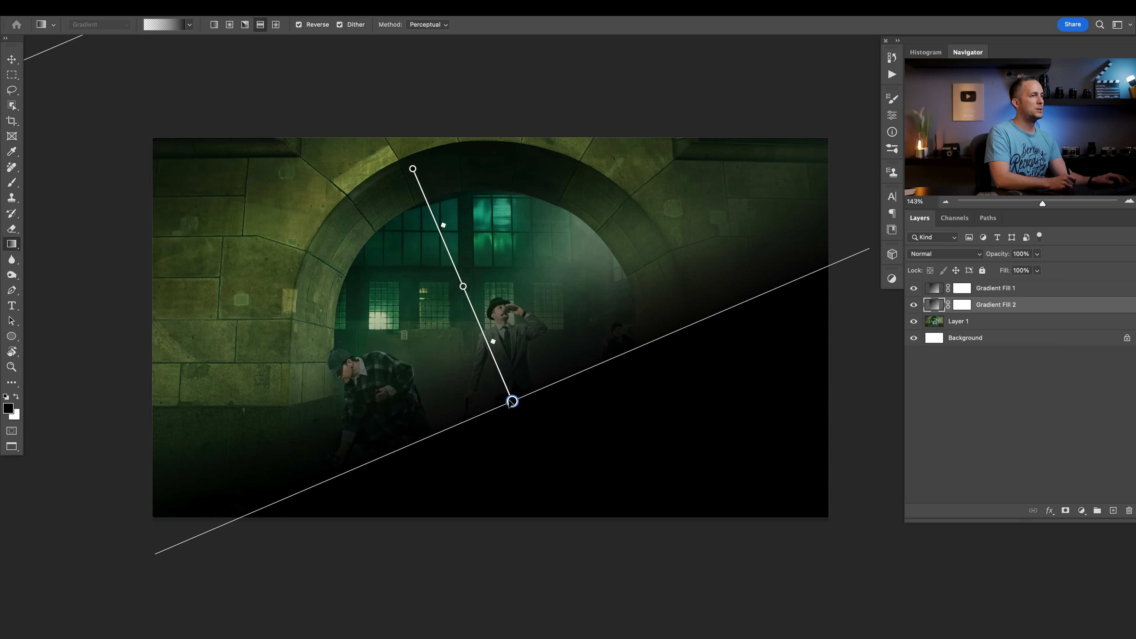
Set Gradient Fill 2 to Overlay blending and turn it into a radial gradient around the central man with Reverse off
{"action": "left_click", "coordinate": [939, 254]}
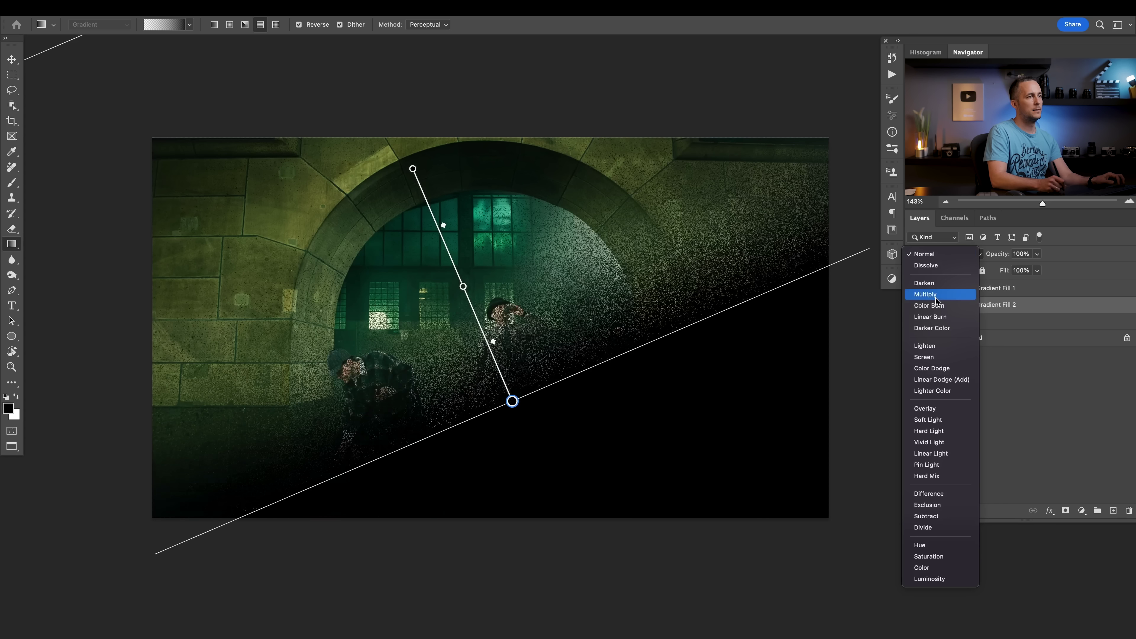
{"action": "left_click", "coordinate": [932, 408]}
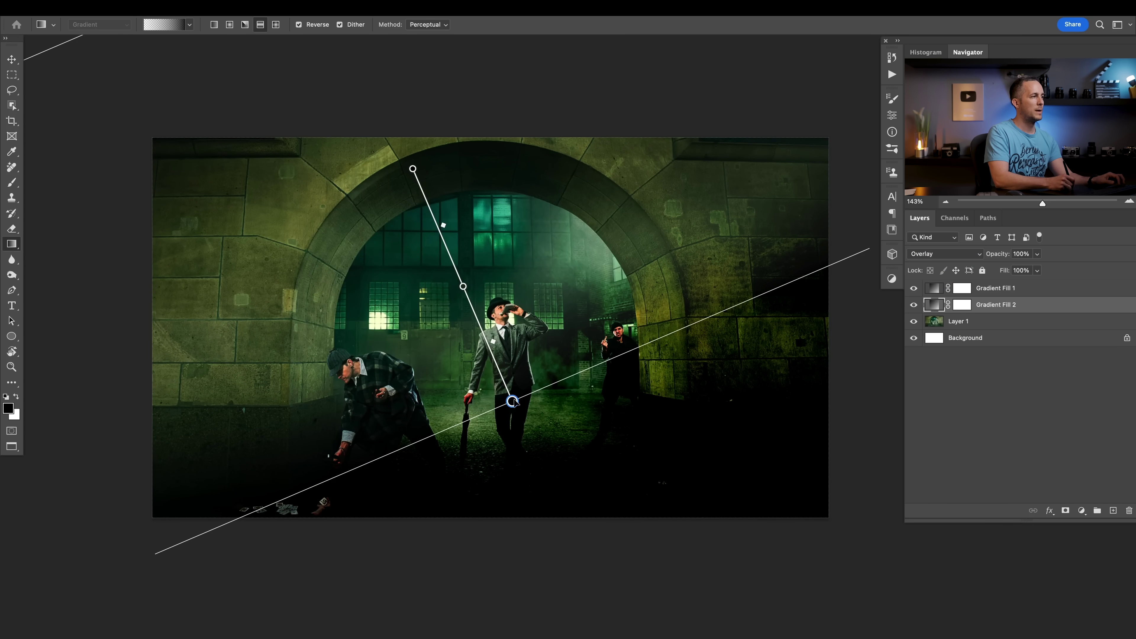
{"action": "left_click_drag", "start_coordinate": [512, 401], "coordinate": [411, 105]}
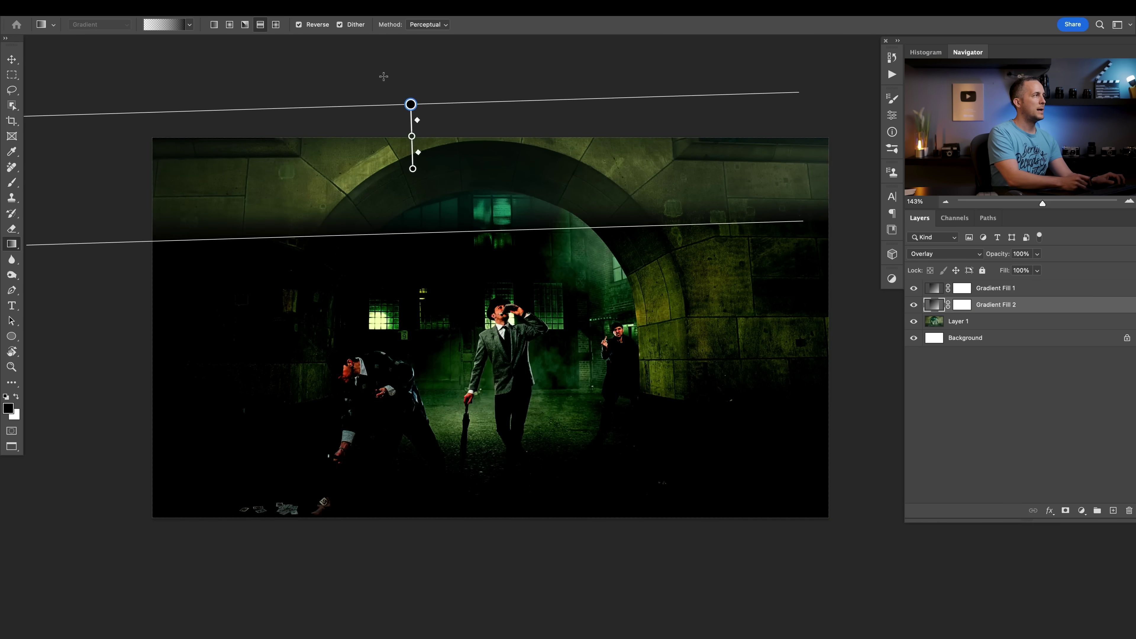
{"action": "left_click", "coordinate": [229, 25]}
{"action": "left_click_drag", "start_coordinate": [421, 174], "coordinate": [528, 354]}
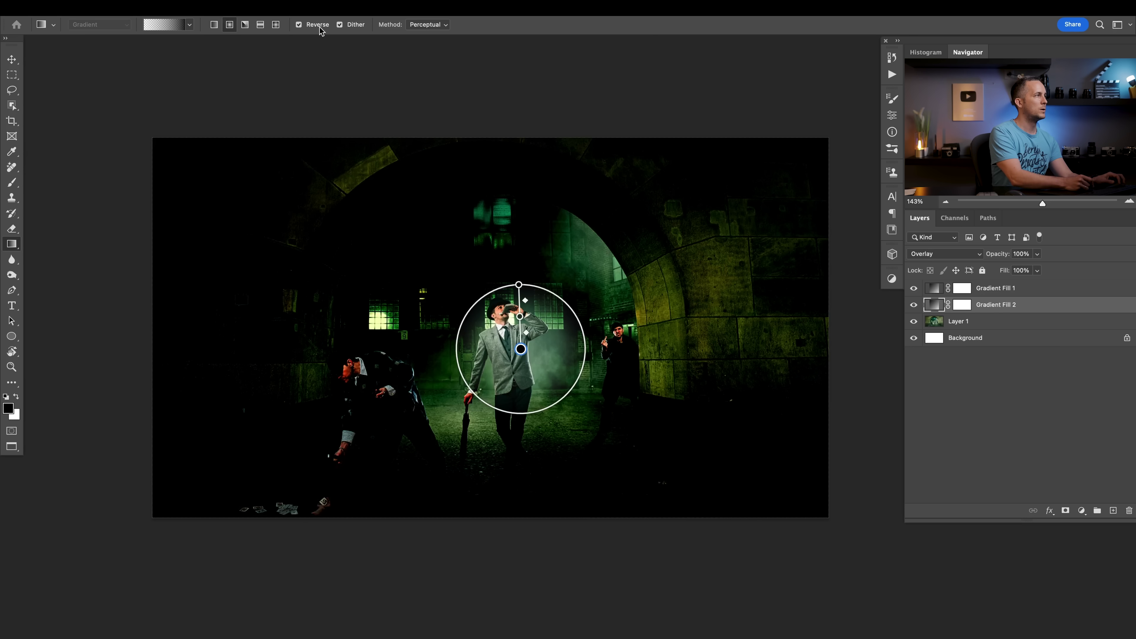
{"action": "left_click", "coordinate": [299, 25]}
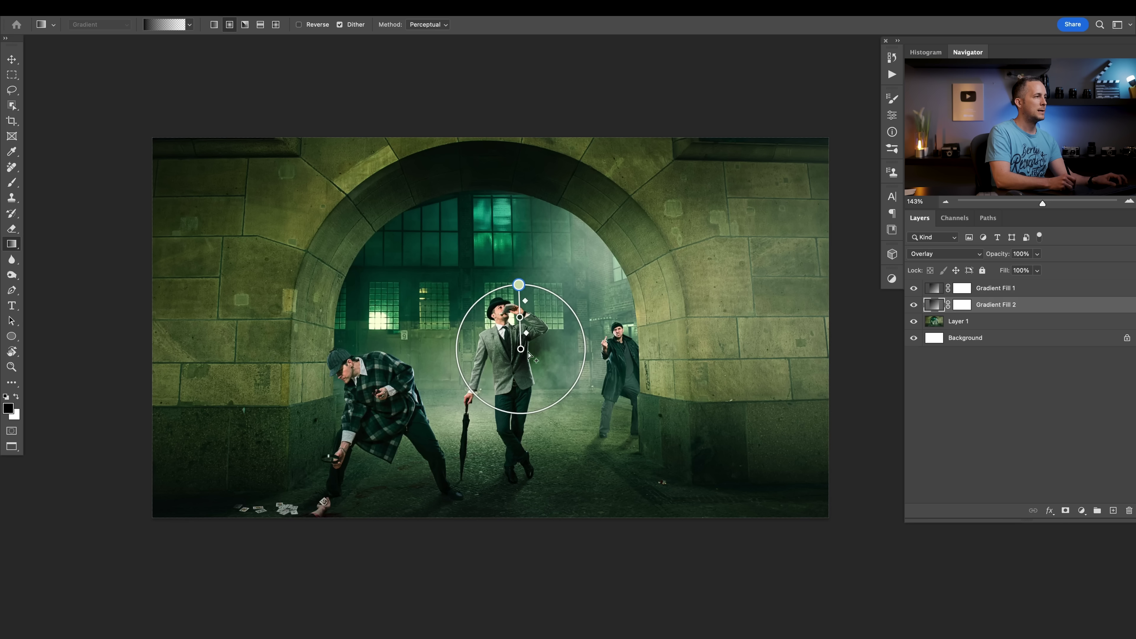
Color the radial gradient's center stop with the lit window's pale yellow, move it up to the central man's head, and delete the middle stop
{"action": "left_click", "coordinate": [521, 349]}
{"action": "left_click", "coordinate": [375, 320]}
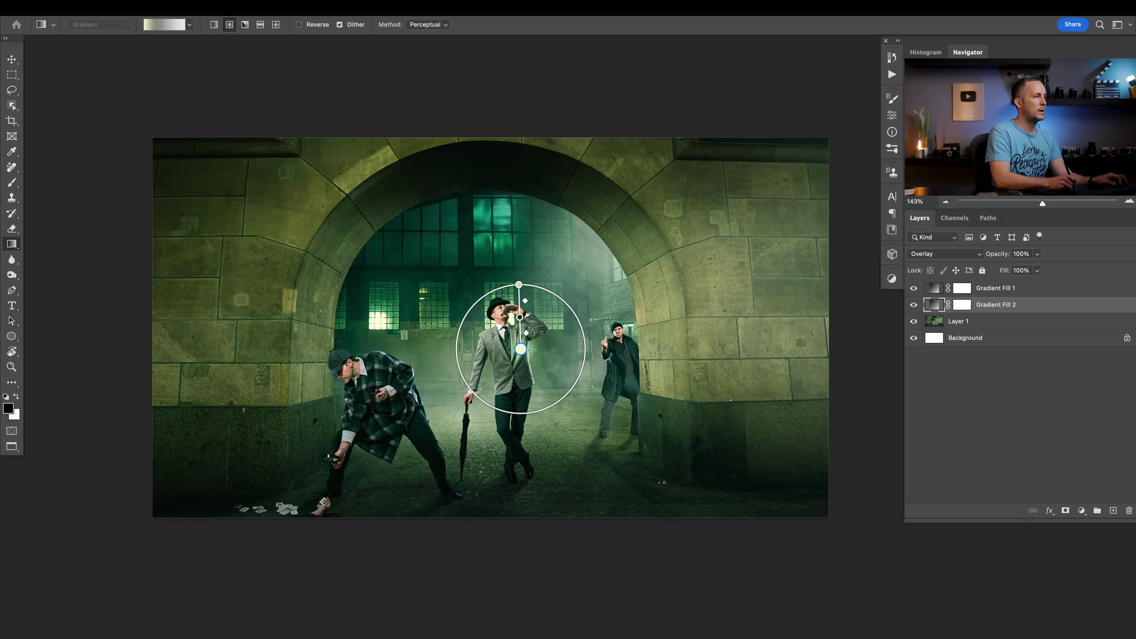
{"action": "left_click_drag", "start_coordinate": [531, 349], "coordinate": [495, 291]}
{"action": "left_click", "coordinate": [496, 288]}
{"action": "key", "text": "Delete"}
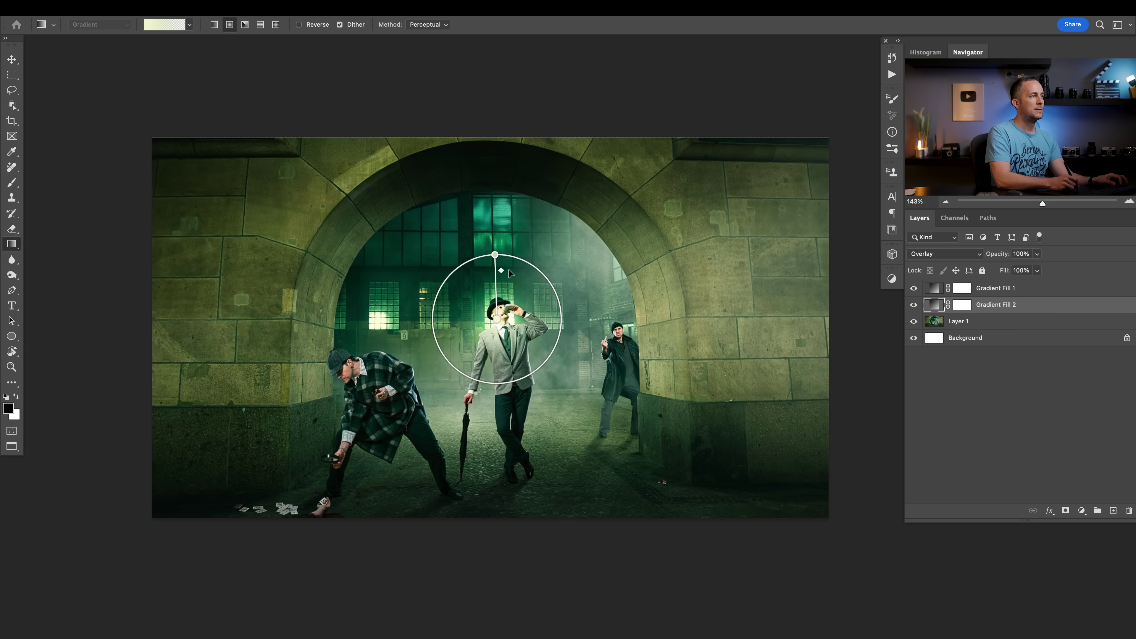
Center the gradient on the man's face, widen its circle slightly, and set the layer's opacity to 12%
{"action": "mouse_move", "coordinate": [500, 323]}
{"action": "left_mouse_down"}
{"action": "mouse_move", "coordinate": [502, 335]}
{"action": "mouse_move", "coordinate": [503, 317]}
{"action": "left_mouse_up"}
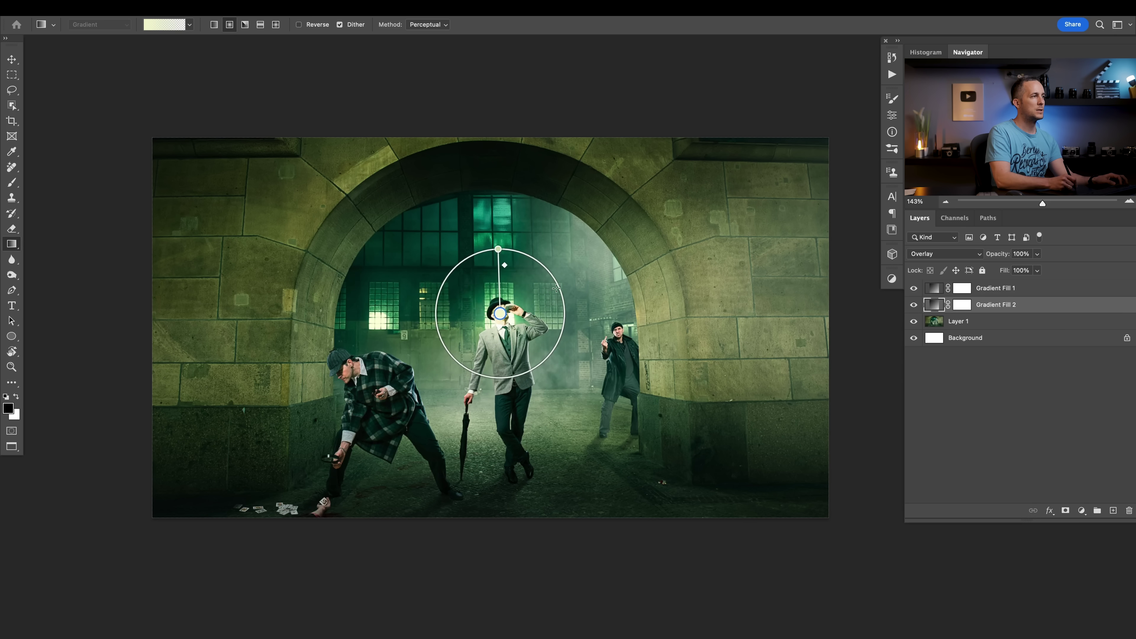
{"action": "left_click_drag", "start_coordinate": [560, 286], "coordinate": [575, 283]}
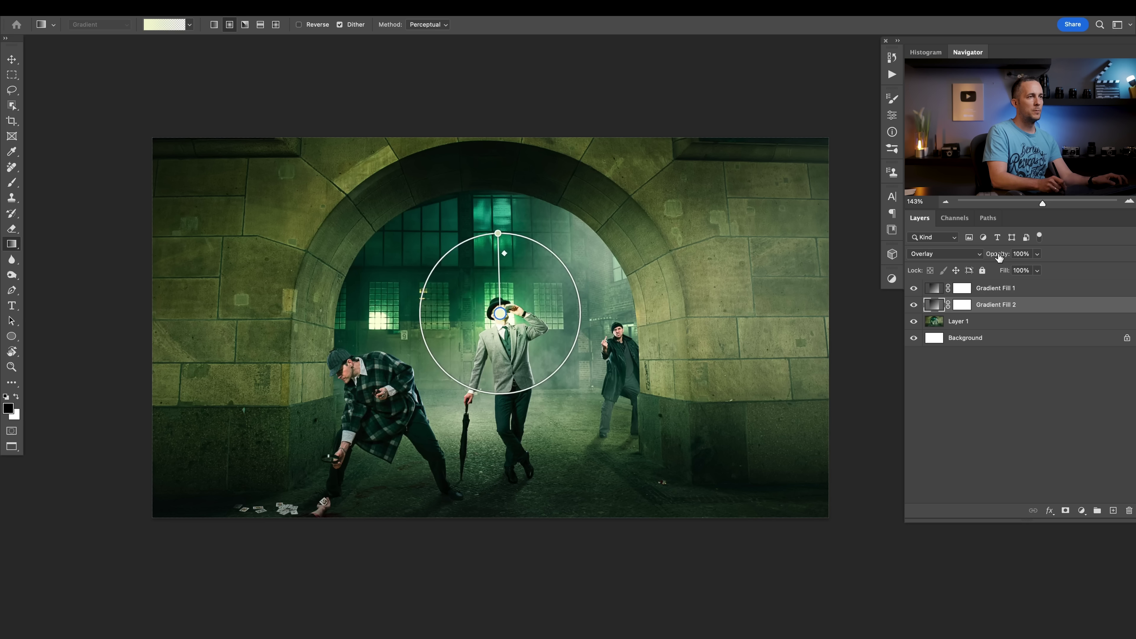
{"action": "mouse_move", "coordinate": [997, 255]}
{"action": "left_mouse_down"}
{"action": "mouse_move", "coordinate": [959, 259]}
{"action": "mouse_move", "coordinate": [990, 256]}
{"action": "left_mouse_up"}
Toggle Gradient Fill 2's visibility off and on to compare the photo with and without the glow
{"action": "key", "text": "v"}
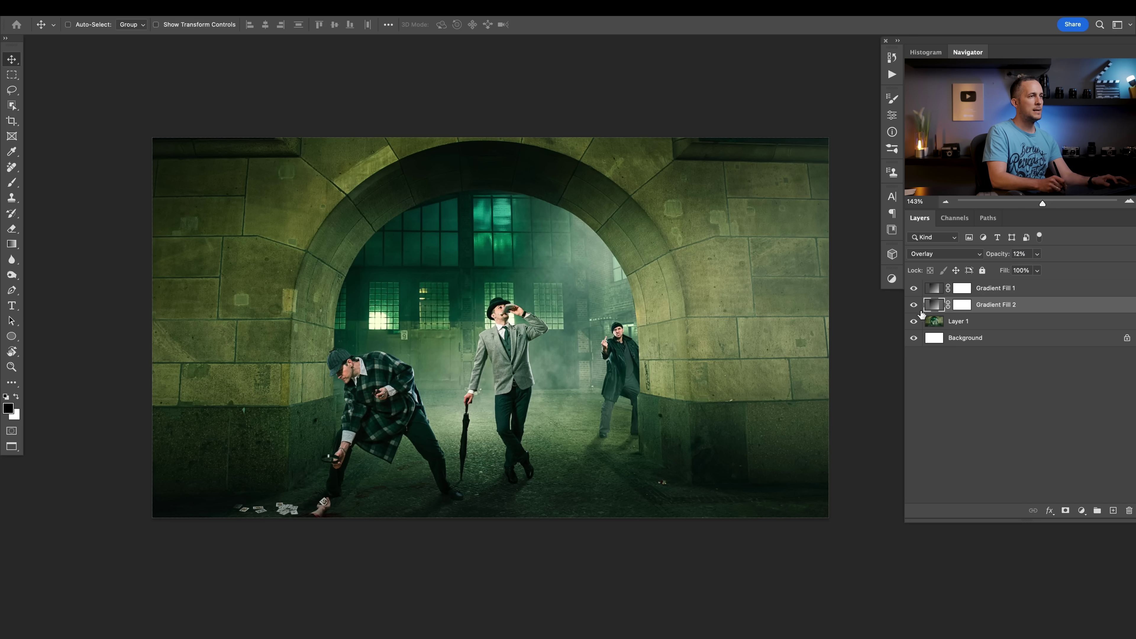
{"action": "left_click", "coordinate": [913, 305]}
{"action": "left_click", "coordinate": [914, 305]}
Duplicate Layer 1 and remove the man standing in the background from the copy with the Remove Tool at size 30
{"action": "scroll", "coordinate": [506, 322], "scroll_direction": "up", "scroll_amount": 5}
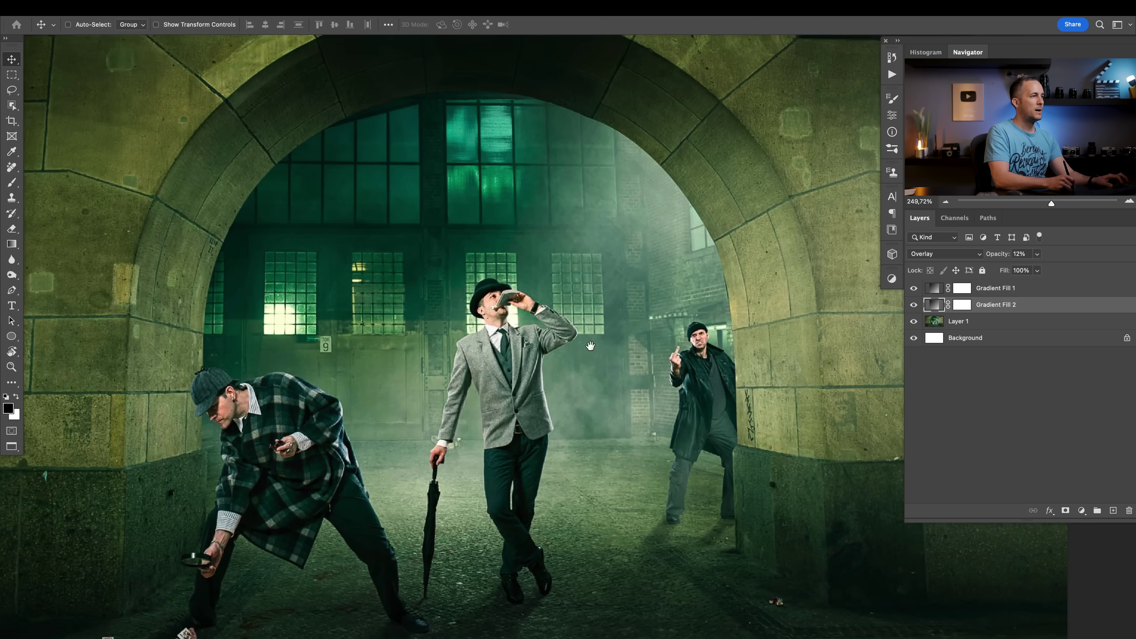
{"action": "left_click", "coordinate": [12, 167]}
{"action": "right_click", "coordinate": [13, 167]}
{"action": "left_click", "coordinate": [56, 179]}
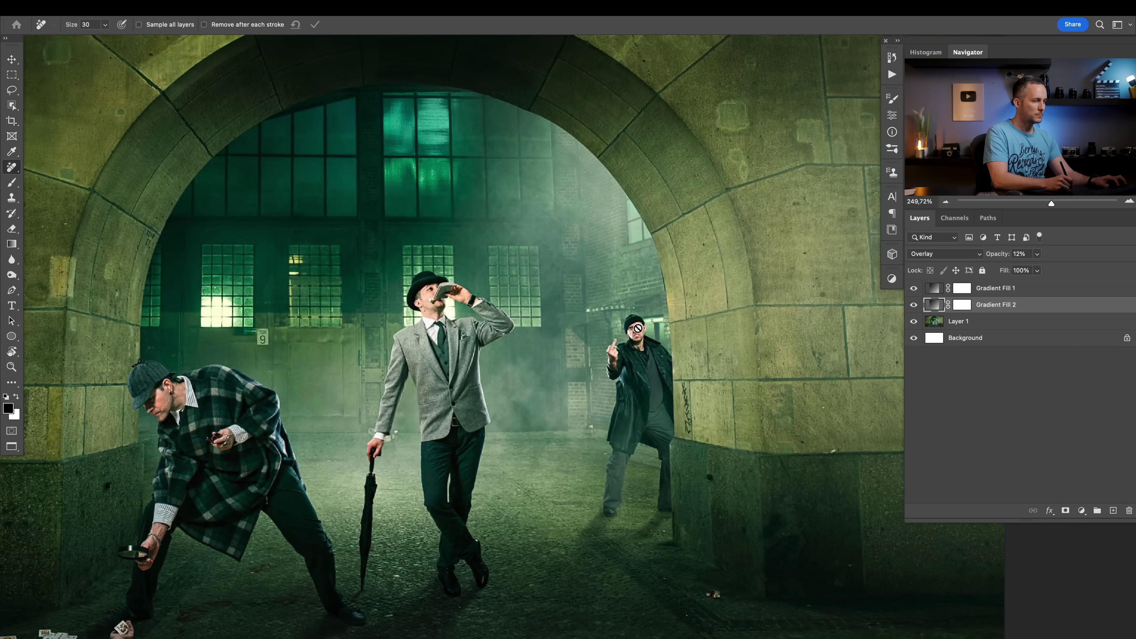
{"action": "left_click", "coordinate": [957, 321]}
{"action": "key", "text": "super+j"}
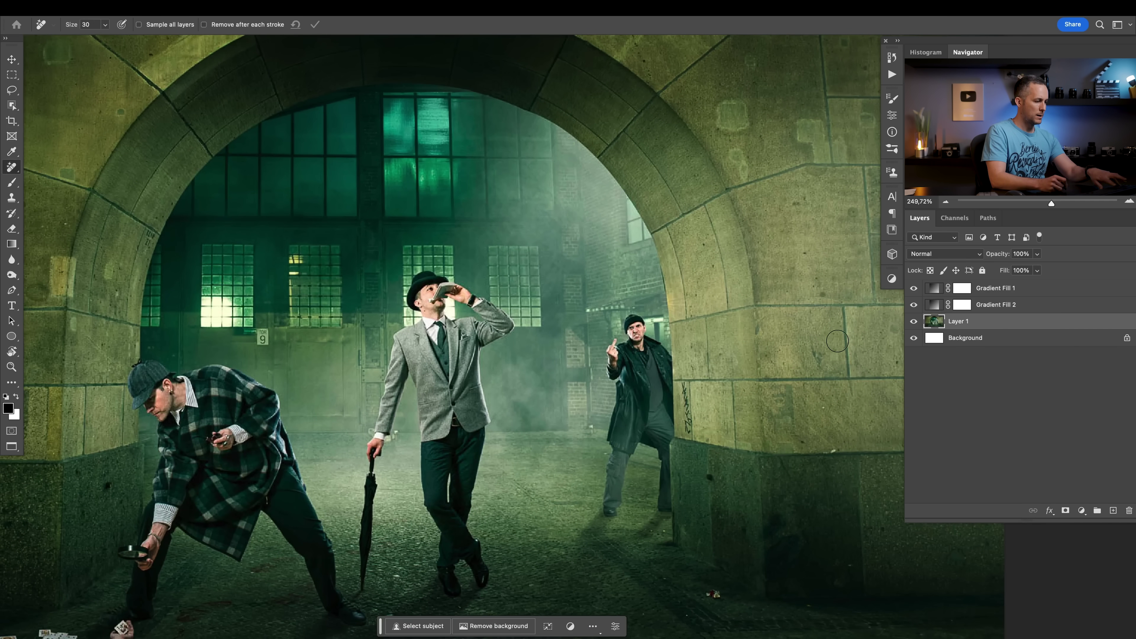
{"action": "mouse_move", "coordinate": [643, 332]}
{"action": "left_mouse_down"}
{"action": "mouse_move", "coordinate": [612, 513]}
{"action": "mouse_move", "coordinate": [641, 435]}
{"action": "mouse_move", "coordinate": [657, 457]}
{"action": "mouse_move", "coordinate": [663, 508]}
{"action": "mouse_move", "coordinate": [667, 355]}
{"action": "mouse_move", "coordinate": [644, 336]}
{"action": "mouse_move", "coordinate": [634, 371]}
{"action": "mouse_move", "coordinate": [647, 357]}
{"action": "mouse_move", "coordinate": [654, 401]}
{"action": "mouse_move", "coordinate": [649, 417]}
{"action": "mouse_move", "coordinate": [627, 413]}
{"action": "mouse_move", "coordinate": [652, 430]}
{"action": "mouse_move", "coordinate": [632, 326]}
{"action": "left_mouse_up"}
{"action": "key", "text": "Return"}
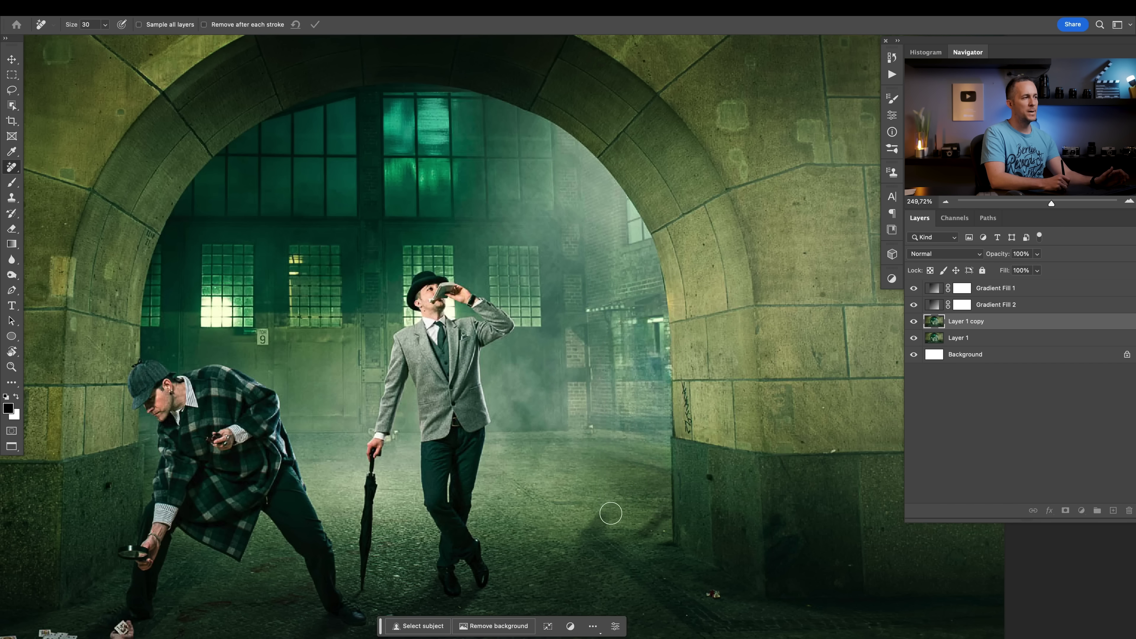
Remove the leftover shadow on the ground beside the arch's inner wall with the Remove Tool
{"action": "mouse_move", "coordinate": [609, 510]}
{"action": "left_mouse_down"}
{"action": "mouse_move", "coordinate": [594, 537]}
{"action": "mouse_move", "coordinate": [624, 508]}
{"action": "mouse_move", "coordinate": [637, 547]}
{"action": "left_mouse_up"}
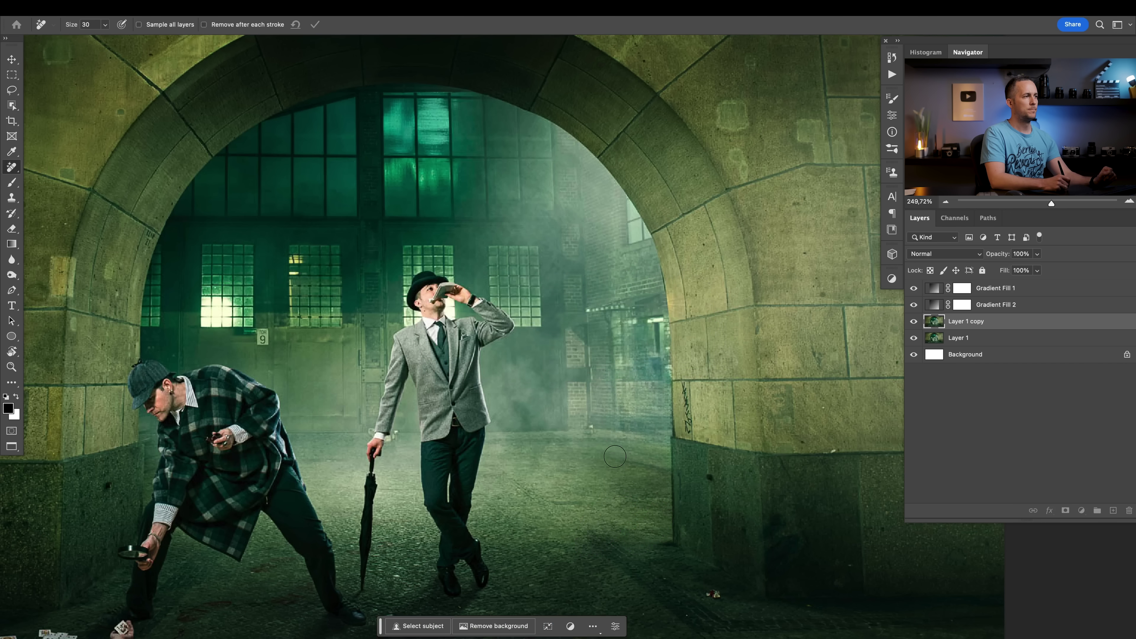
{"action": "scroll", "coordinate": [597, 401], "scroll_direction": "down", "scroll_amount": 5}
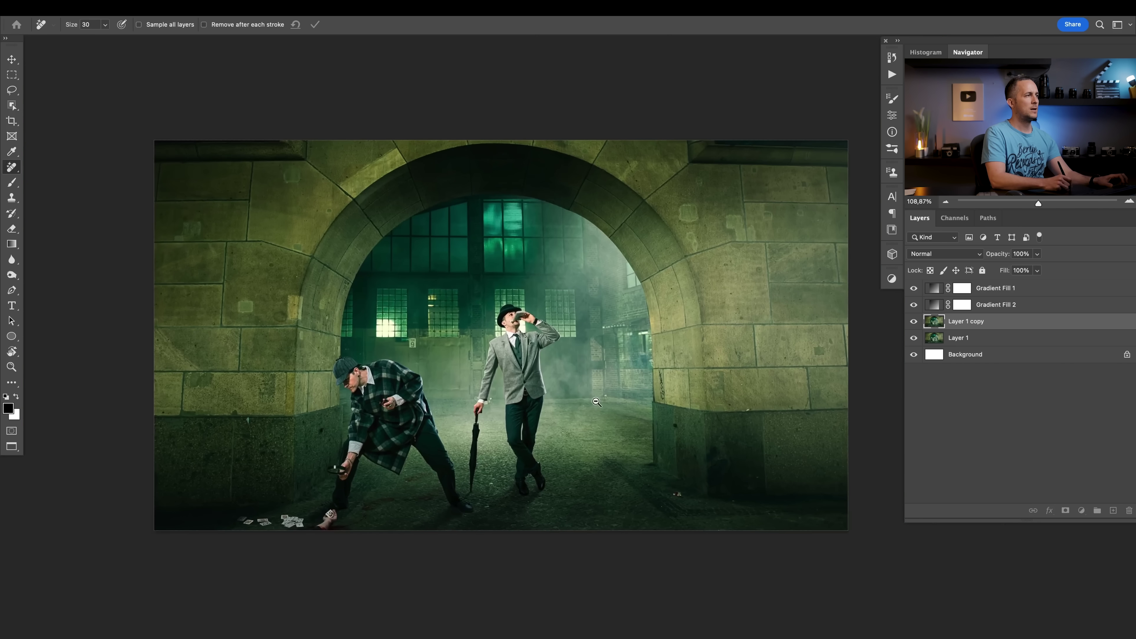
{"action": "left_click_drag", "start_coordinate": [597, 401], "coordinate": [602, 401]}
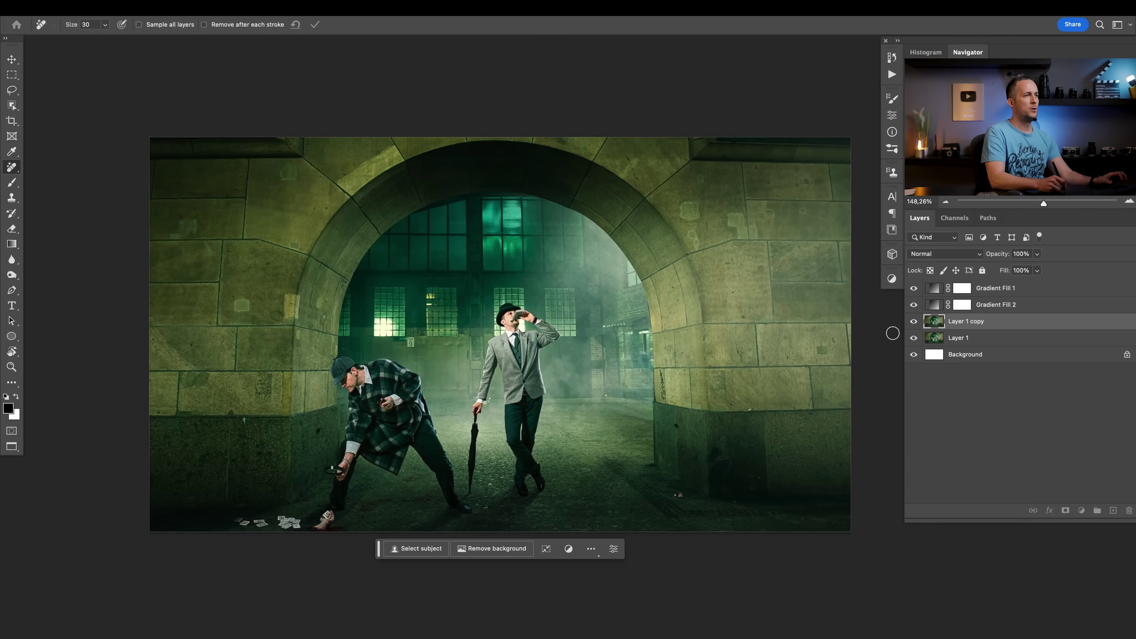
Toggle Layer 1 copy's visibility off and on to compare the photo before and after the removal
{"action": "left_click", "coordinate": [914, 323]}
{"action": "left_click", "coordinate": [914, 323]}
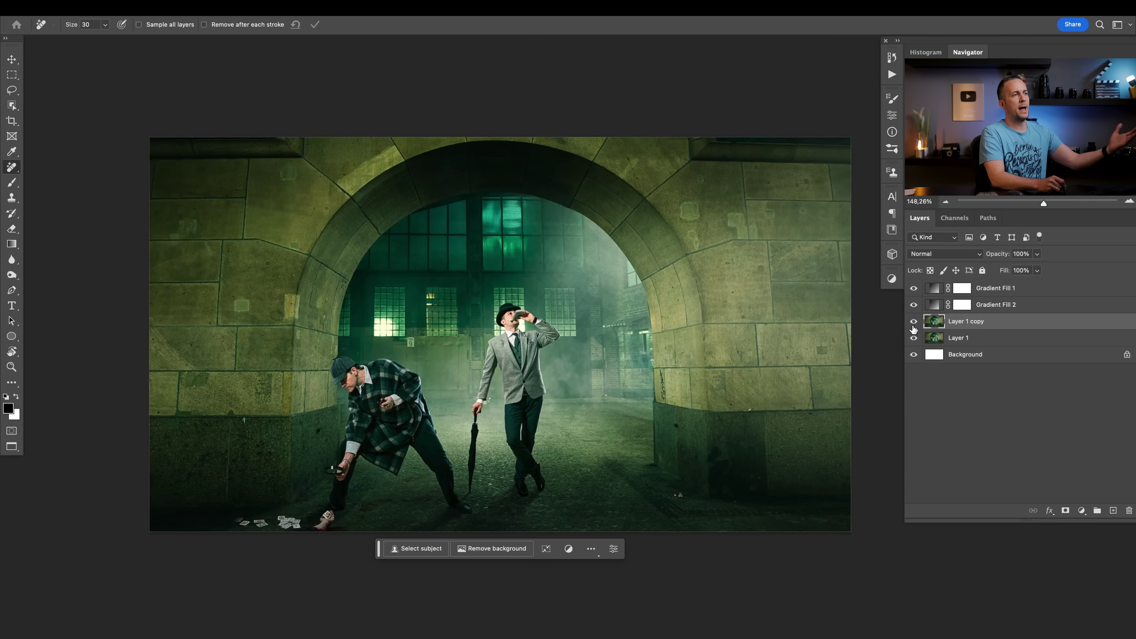
{"action": "left_click", "coordinate": [913, 323]}
{"action": "left_click", "coordinate": [914, 323]}
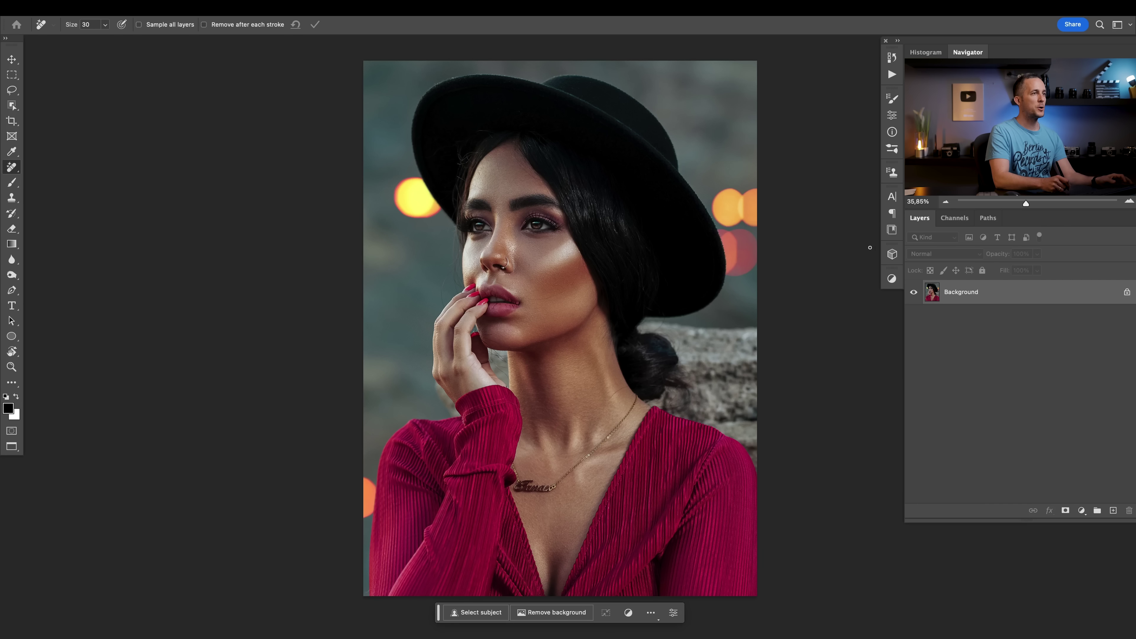
Apply the Landscape Warm Contrast adjustment preset to the portrait of the woman in the black hat
{"action": "left_click", "coordinate": [891, 278]}
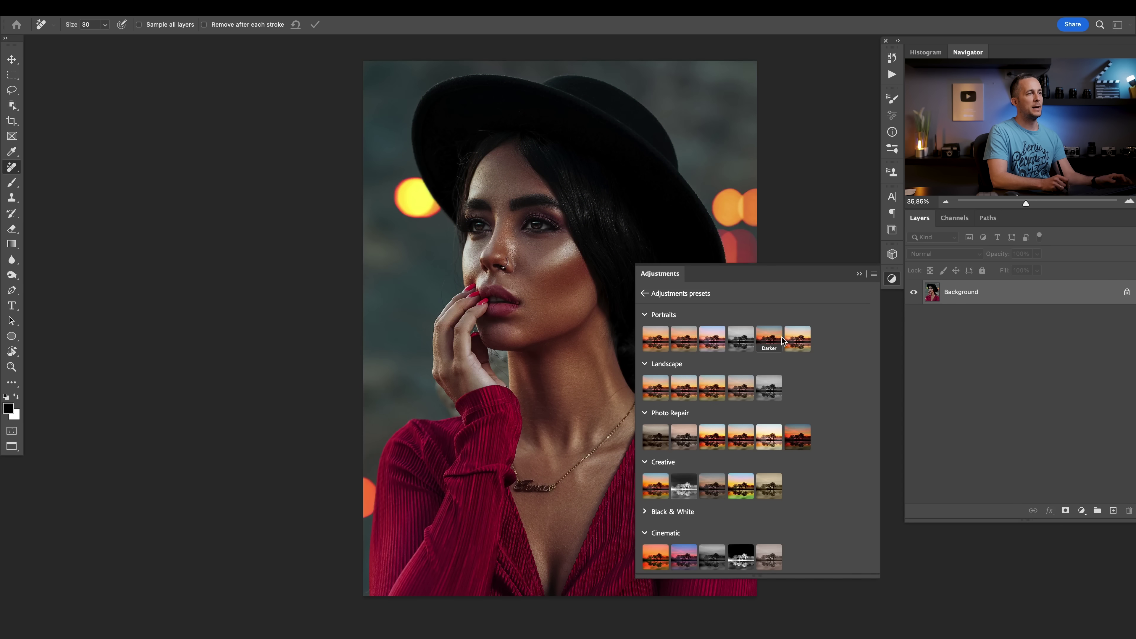
{"action": "left_click", "coordinate": [713, 391]}
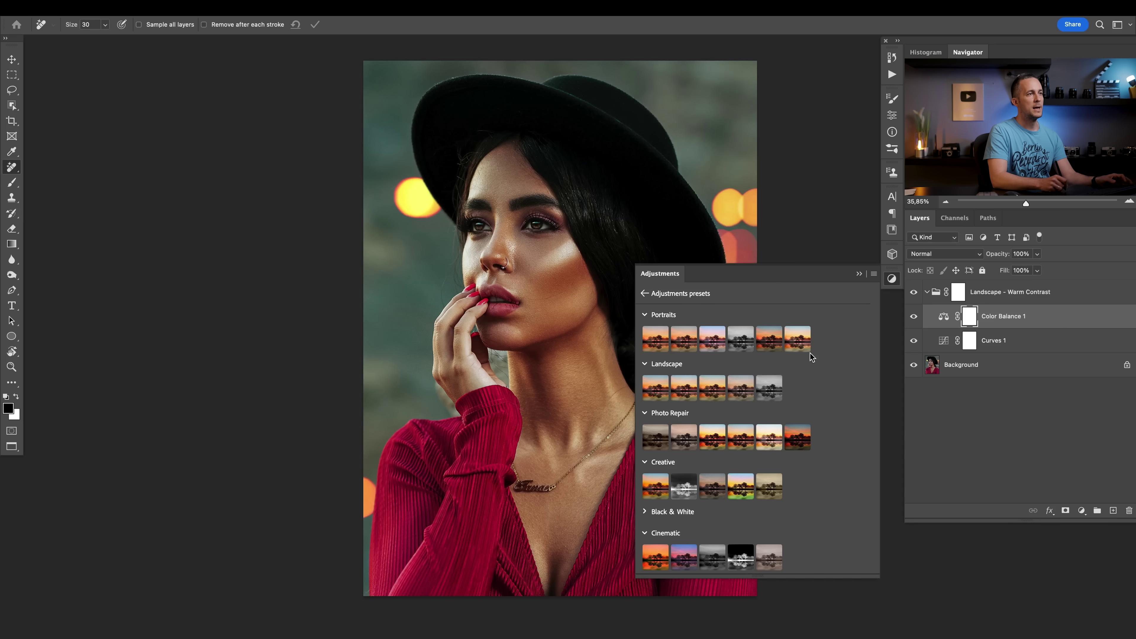
{"action": "left_click", "coordinate": [859, 274]}
Set Color Balance 1's midtones to Cyan-Red -3, Magenta-Green +12 and Yellow-Blue +17
{"action": "double_click", "coordinate": [943, 341]}
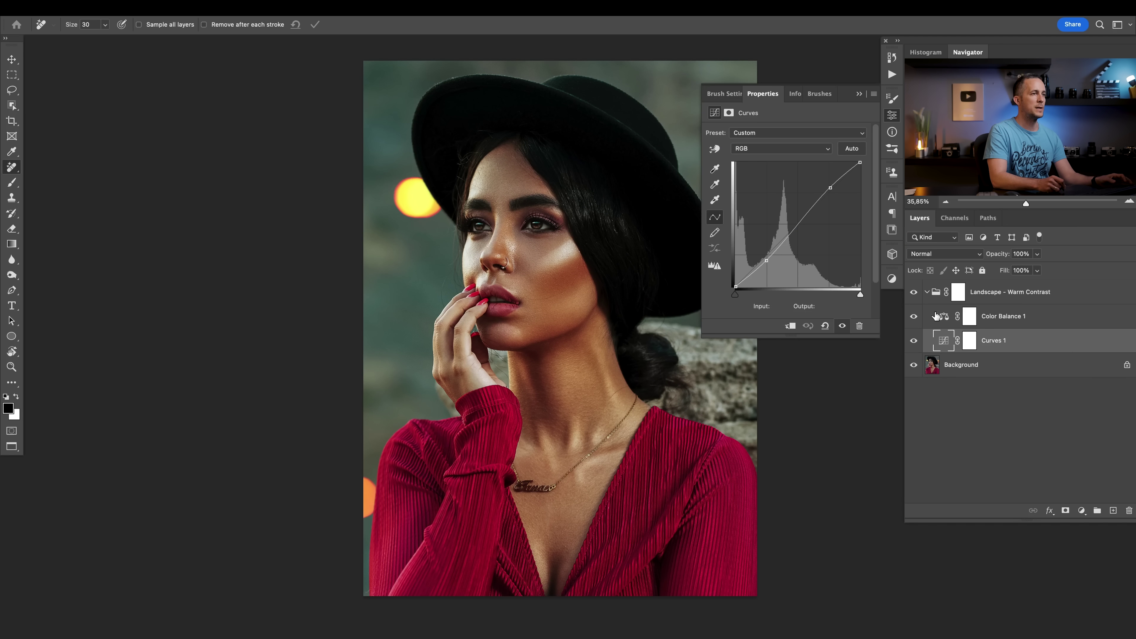
{"action": "left_click", "coordinate": [944, 317]}
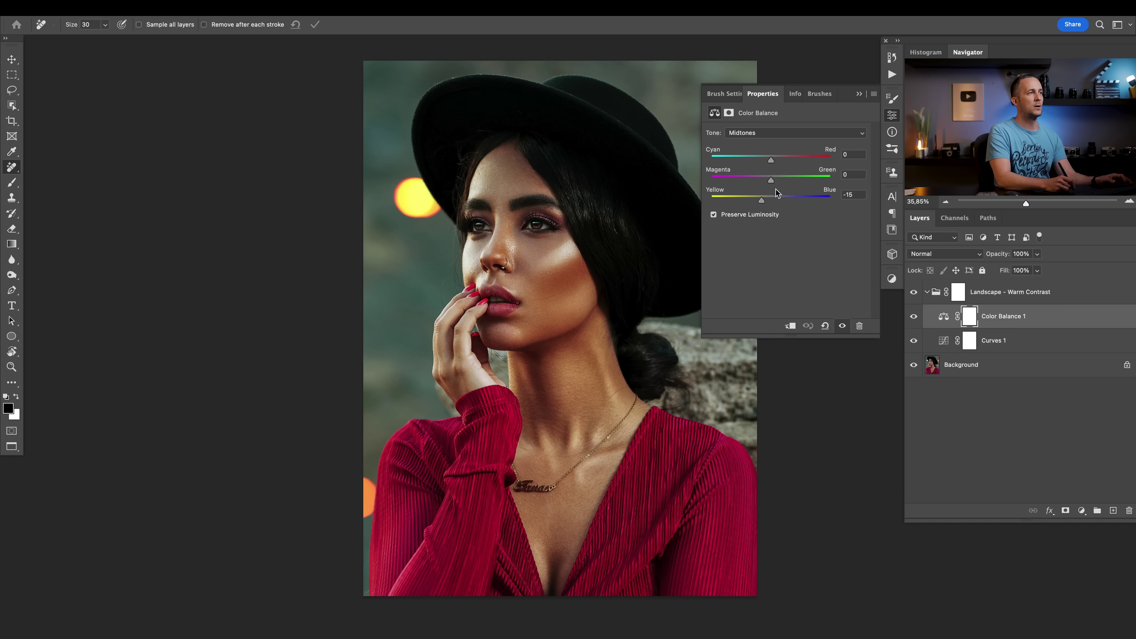
{"action": "left_click_drag", "start_coordinate": [578, 299], "coordinate": [479, 302]}
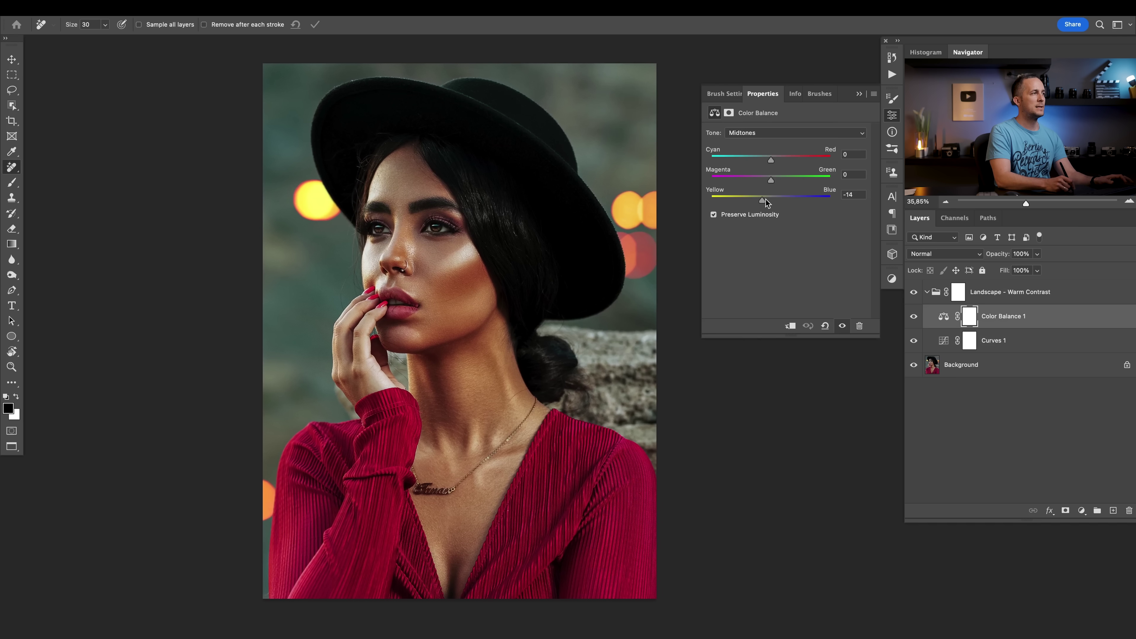
{"action": "left_click_drag", "start_coordinate": [766, 199], "coordinate": [781, 205]}
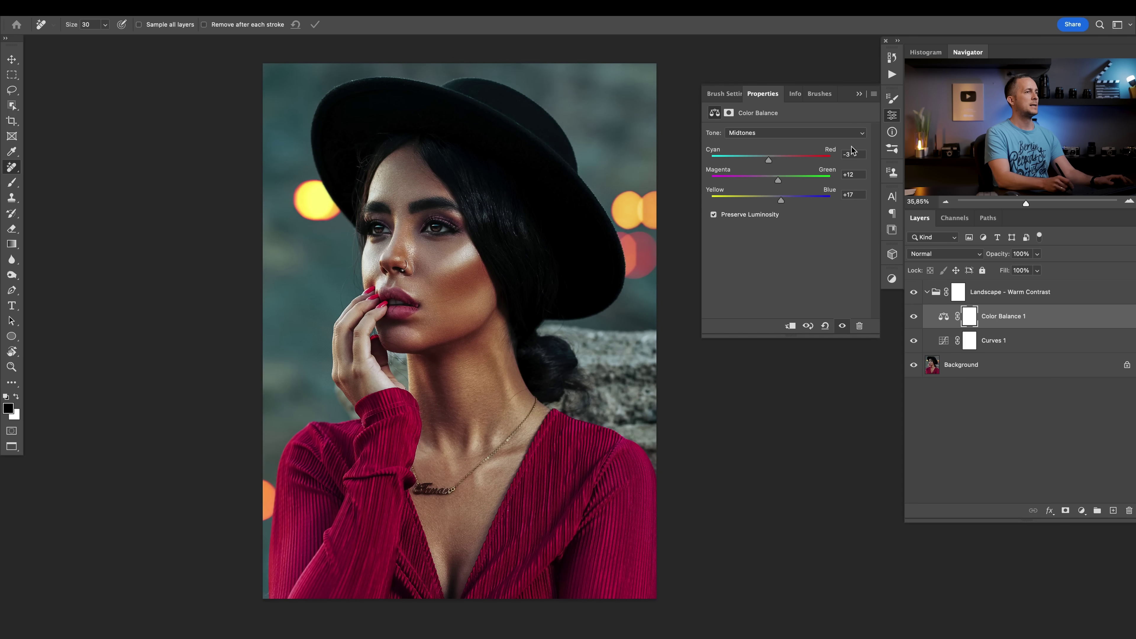
Toggle the Landscape - Warm Contrast group's visibility off and on to compare the portrait
{"action": "left_click", "coordinate": [914, 293]}
{"action": "left_click", "coordinate": [914, 293]}
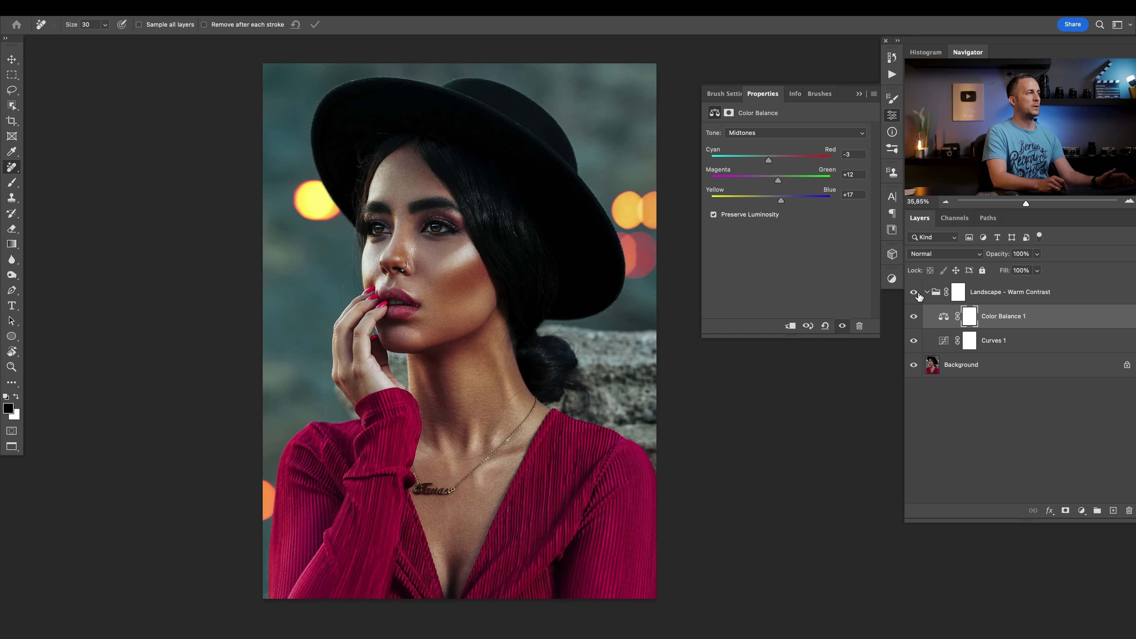
Delete the collapsed Landscape - Warm Contrast group and undo the deletion
{"action": "left_click", "coordinate": [934, 293]}
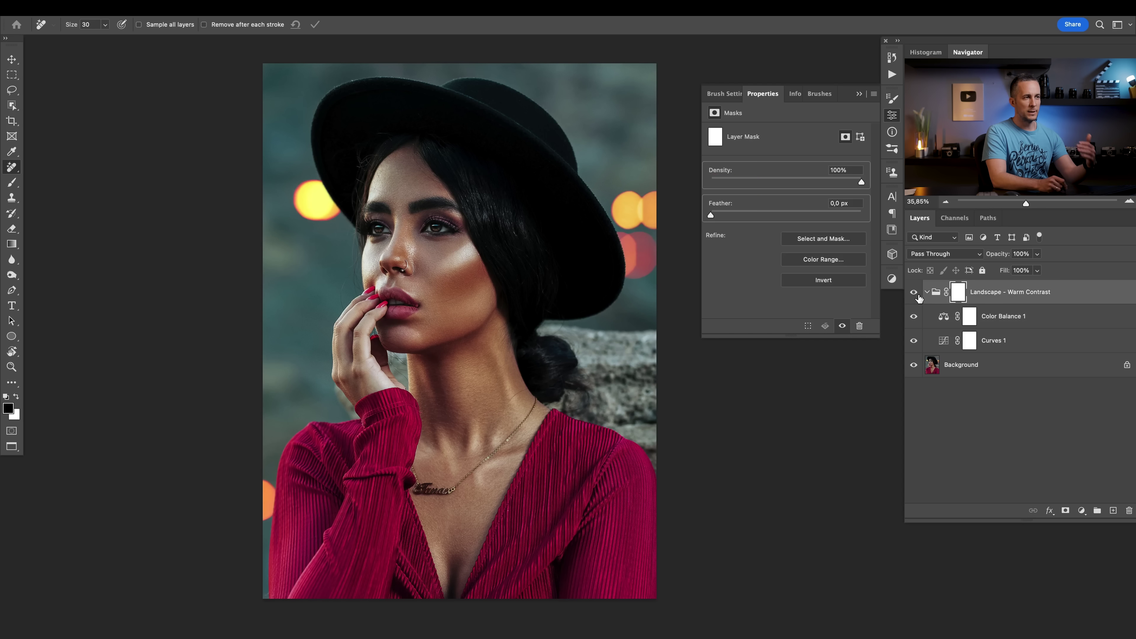
{"action": "left_click", "coordinate": [928, 293]}
{"action": "key", "text": "Delete"}
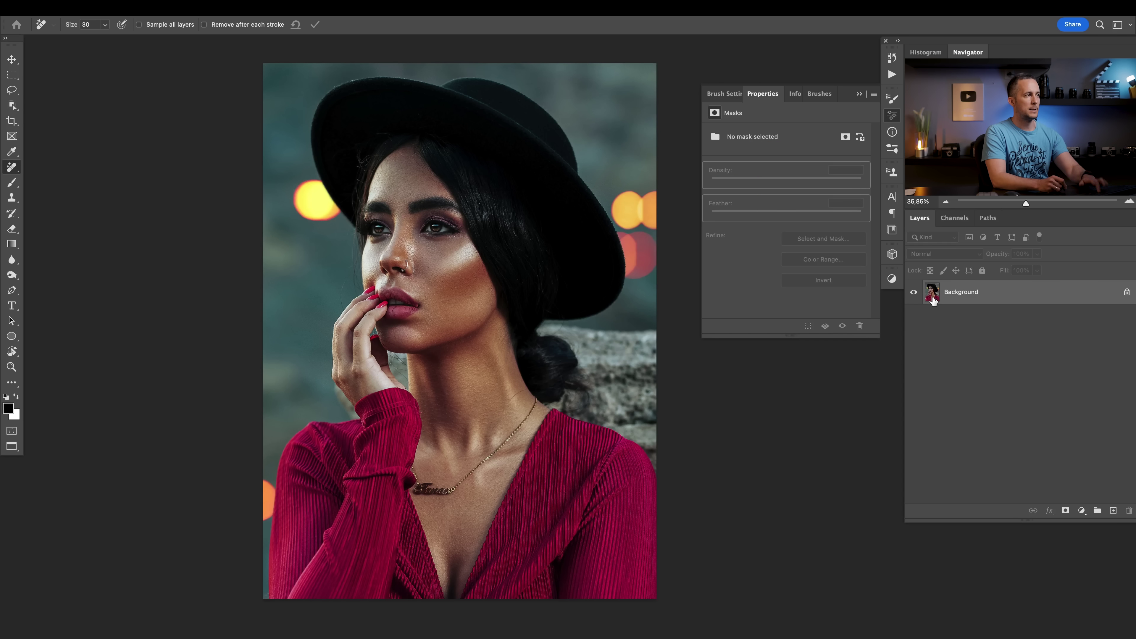
{"action": "key", "text": "ctrl+z"}
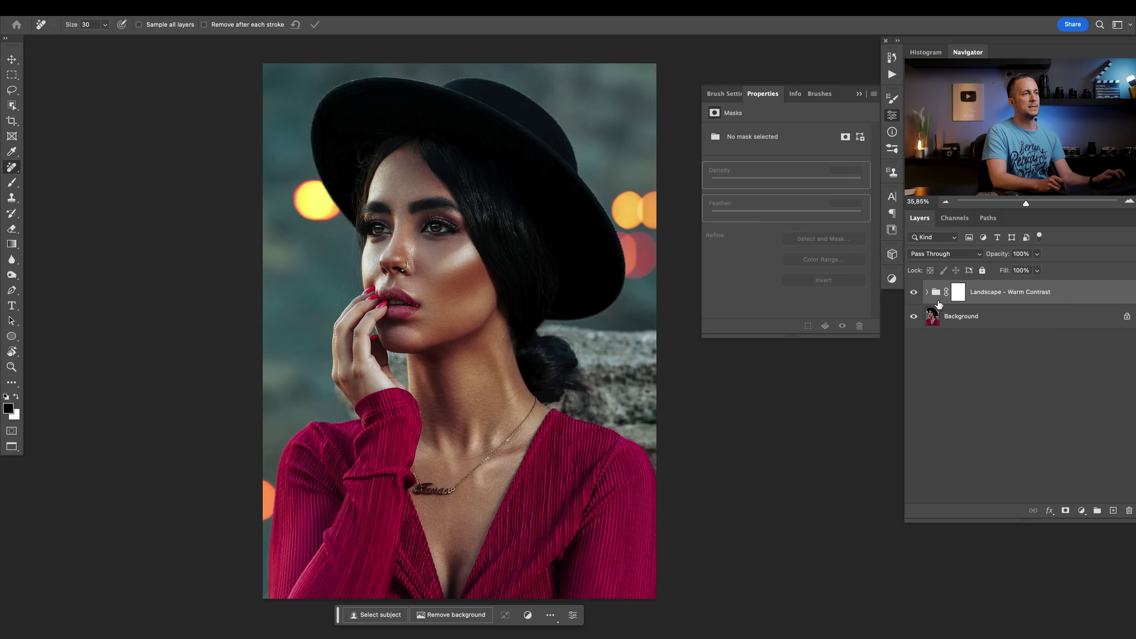
{"action": "left_click", "coordinate": [927, 294]}
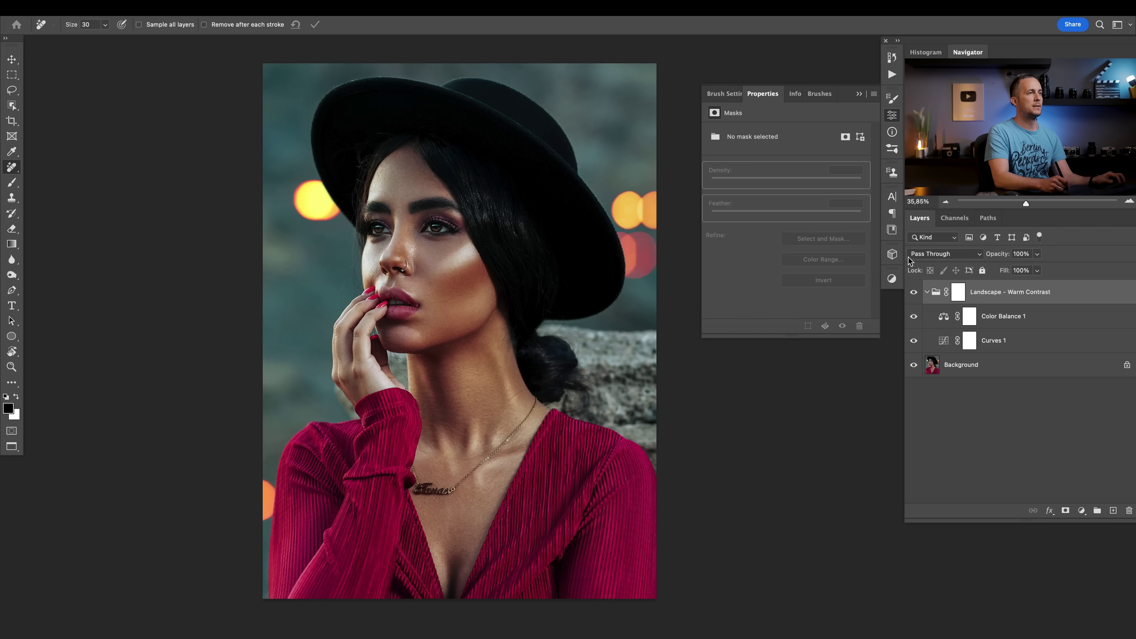
Add the Portraits Sunshine adjustment preset and toggle the preset groups' visibility to compare the portrait
{"action": "left_click", "coordinate": [892, 278]}
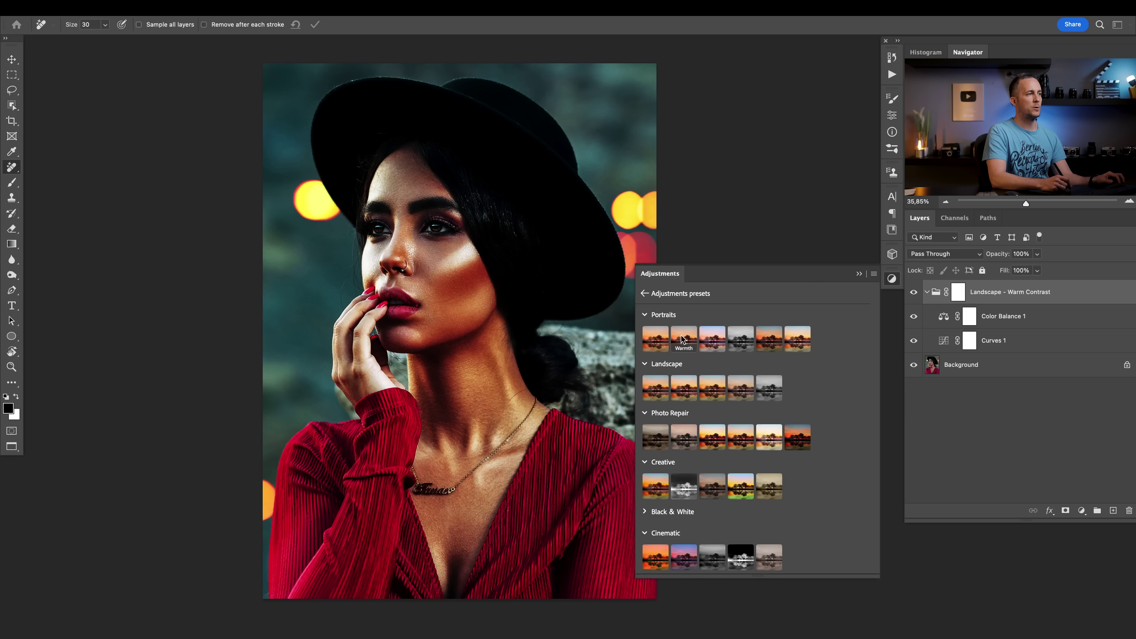
{"action": "left_click", "coordinate": [659, 339]}
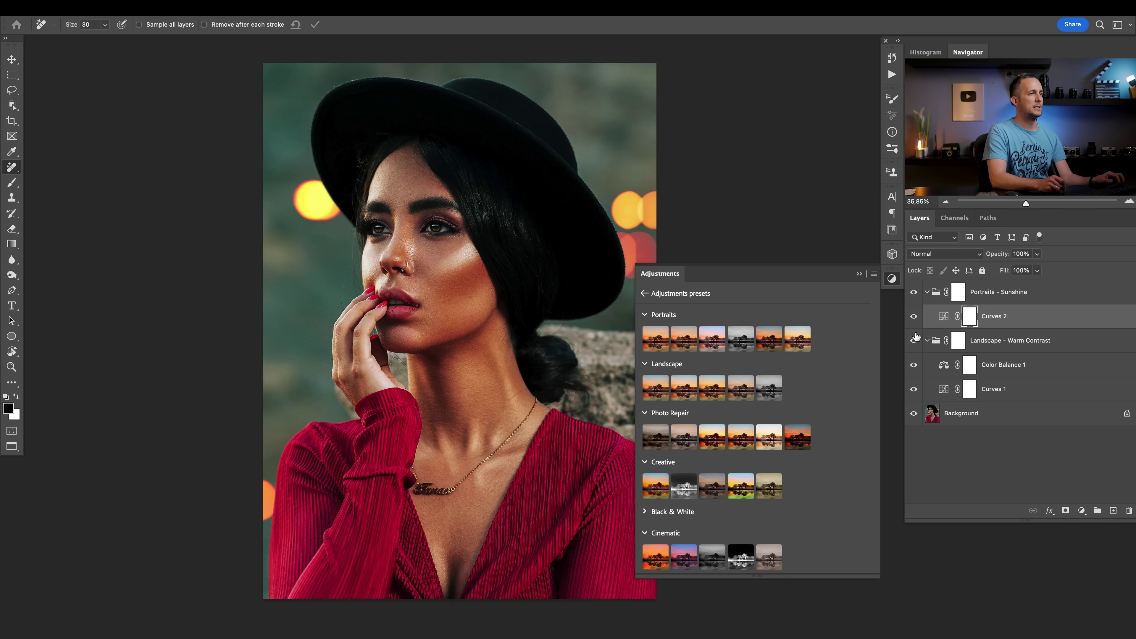
{"action": "left_click", "coordinate": [914, 340]}
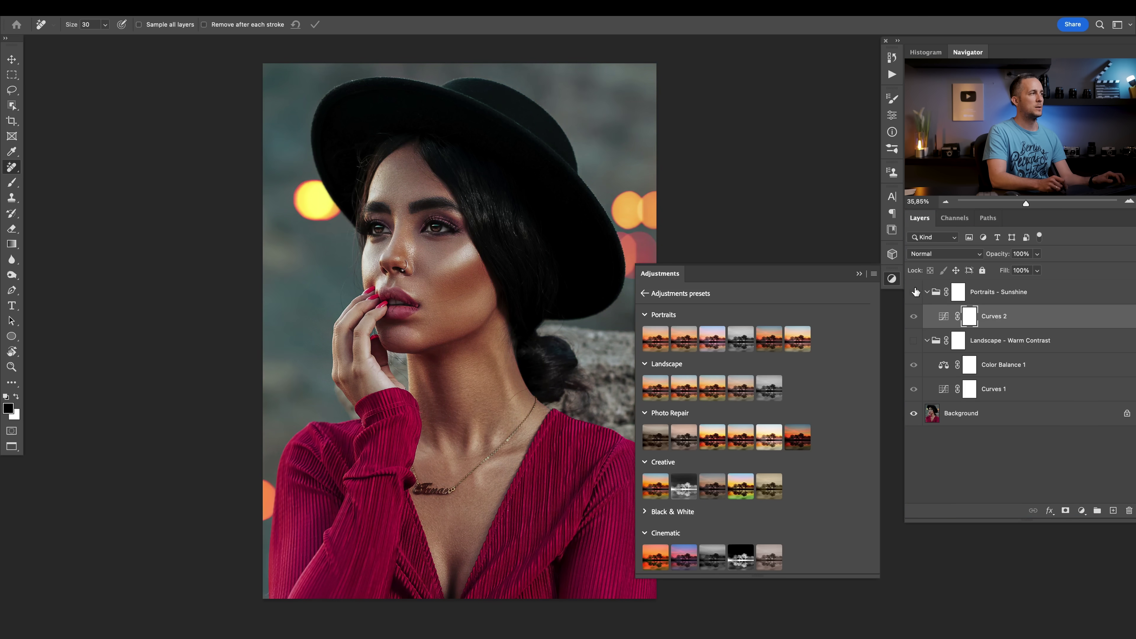
{"action": "left_click", "coordinate": [914, 340]}
{"action": "left_click", "coordinate": [892, 279]}
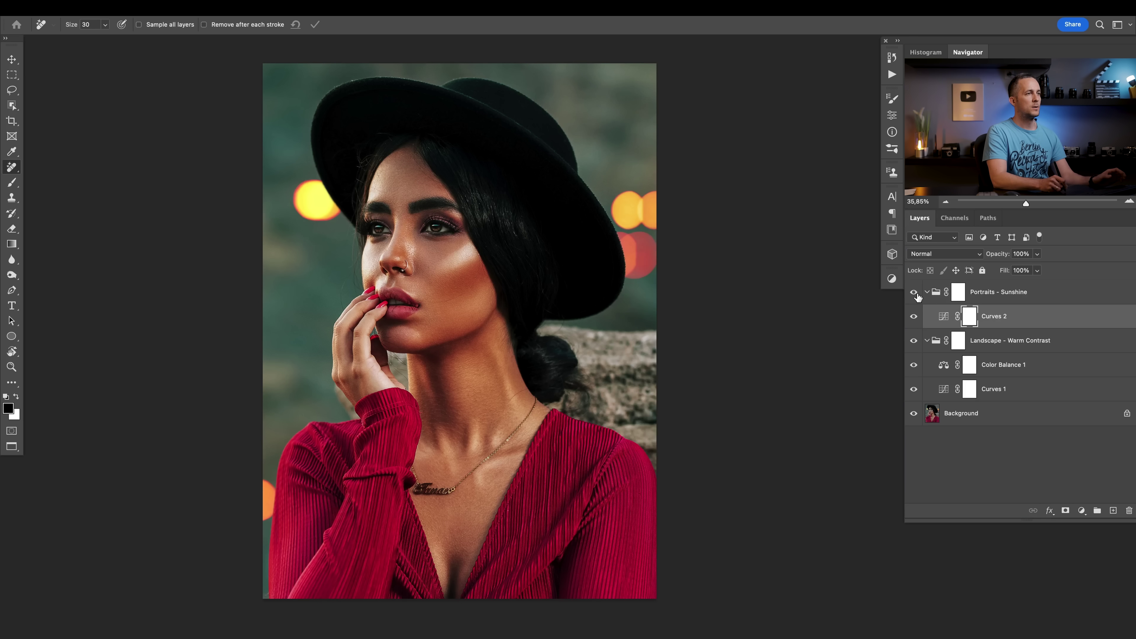
{"action": "left_click", "coordinate": [933, 301]}
Select the Background layer and move the contextual task bar from beneath the portrait to the empty area beside it
{"action": "left_click", "coordinate": [930, 412]}
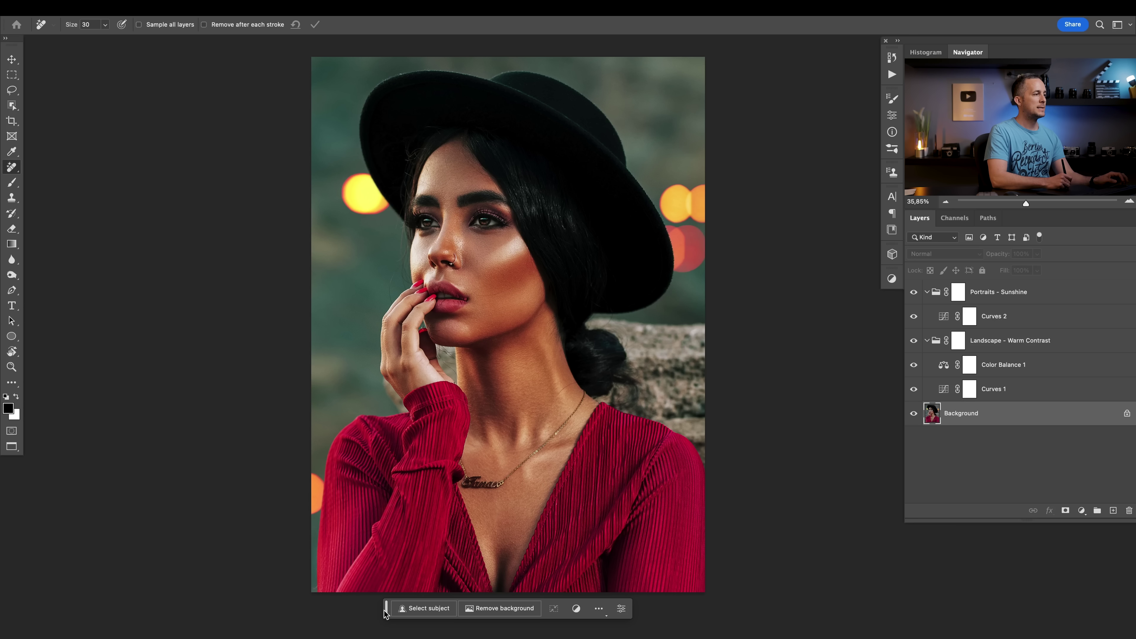
{"action": "left_click_drag", "start_coordinate": [386, 613], "coordinate": [77, 220]}
{"action": "left_click_drag", "start_coordinate": [480, 283], "coordinate": [533, 317]}
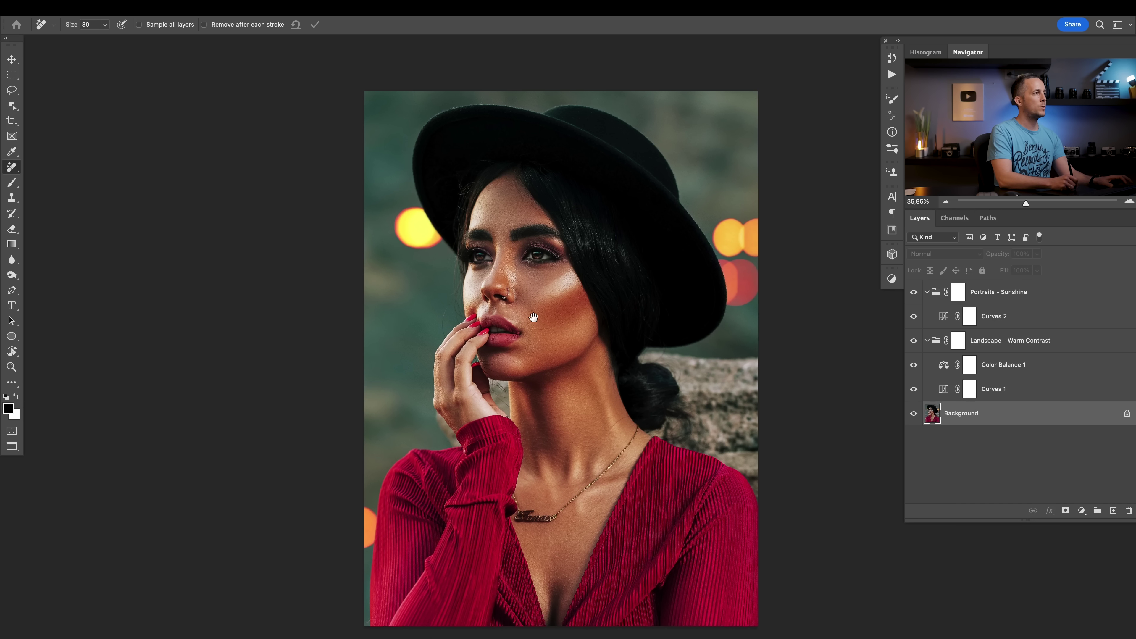
Pin the contextual task bar's position and move it onto the empty area of the options bar above the portrait
{"action": "scroll", "coordinate": [534, 317], "scroll_direction": "up", "scroll_amount": 2}
{"action": "scroll", "coordinate": [548, 322], "scroll_direction": "down", "scroll_amount": 3}
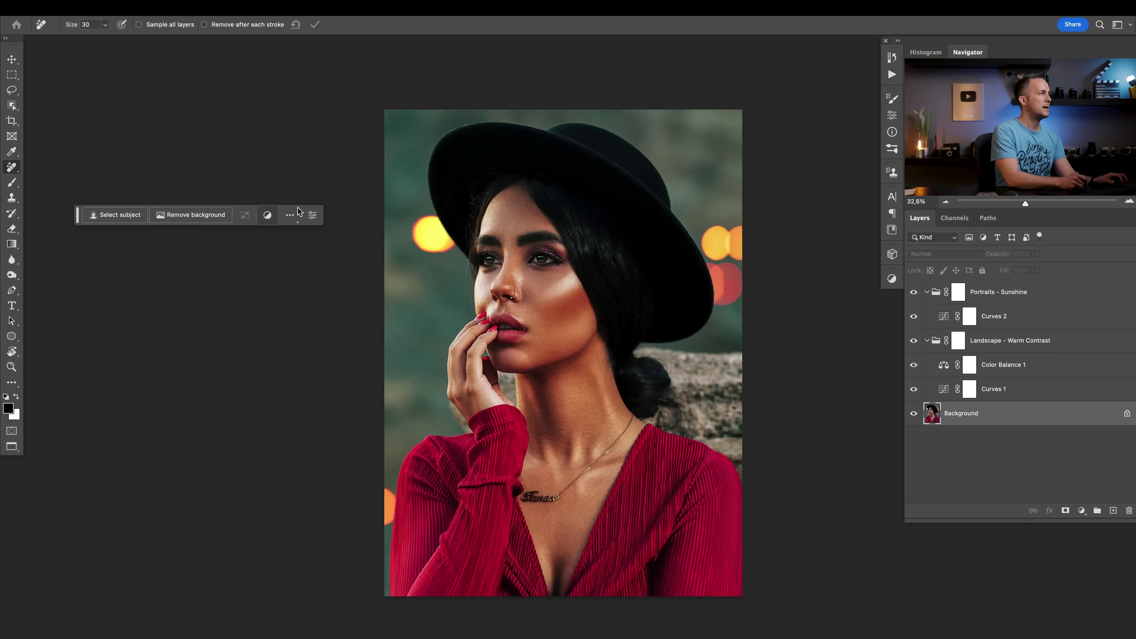
{"action": "left_click", "coordinate": [292, 216]}
{"action": "left_click", "coordinate": [336, 254]}
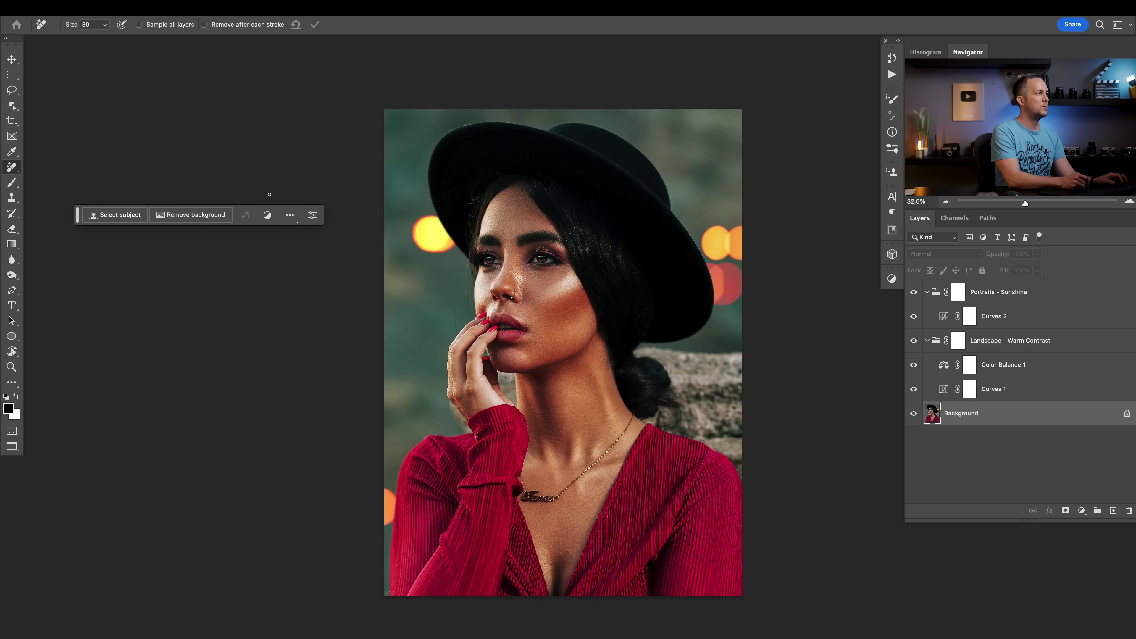
{"action": "left_click_drag", "start_coordinate": [77, 215], "coordinate": [522, 28]}
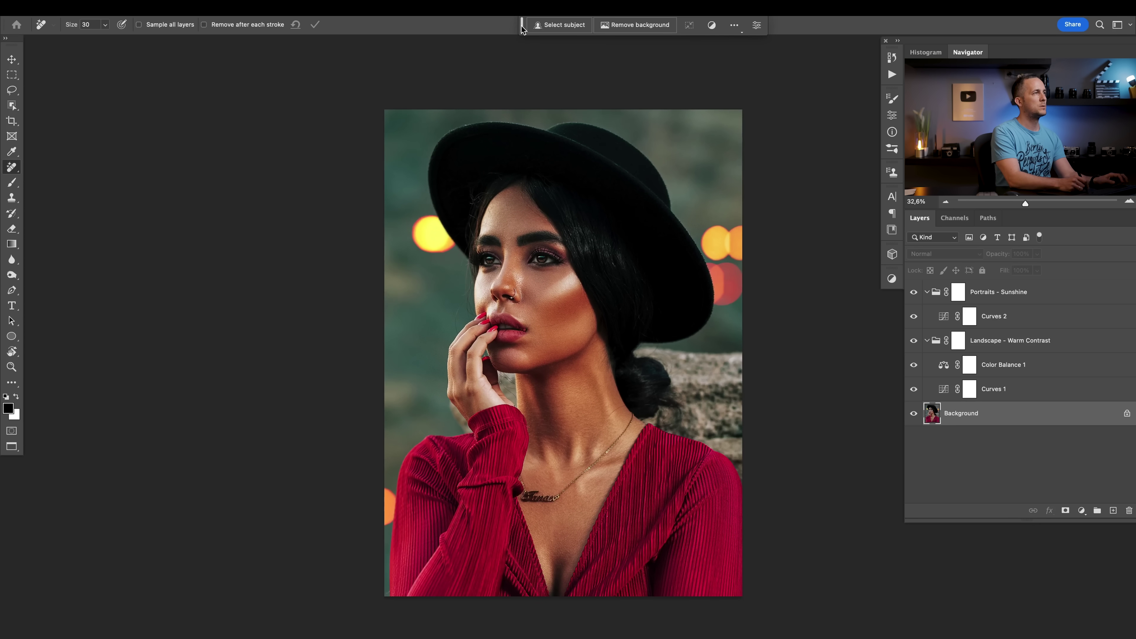
{"action": "left_click_drag", "start_coordinate": [540, 235], "coordinate": [506, 202]}
{"action": "left_click_drag", "start_coordinate": [495, 319], "coordinate": [536, 313]}
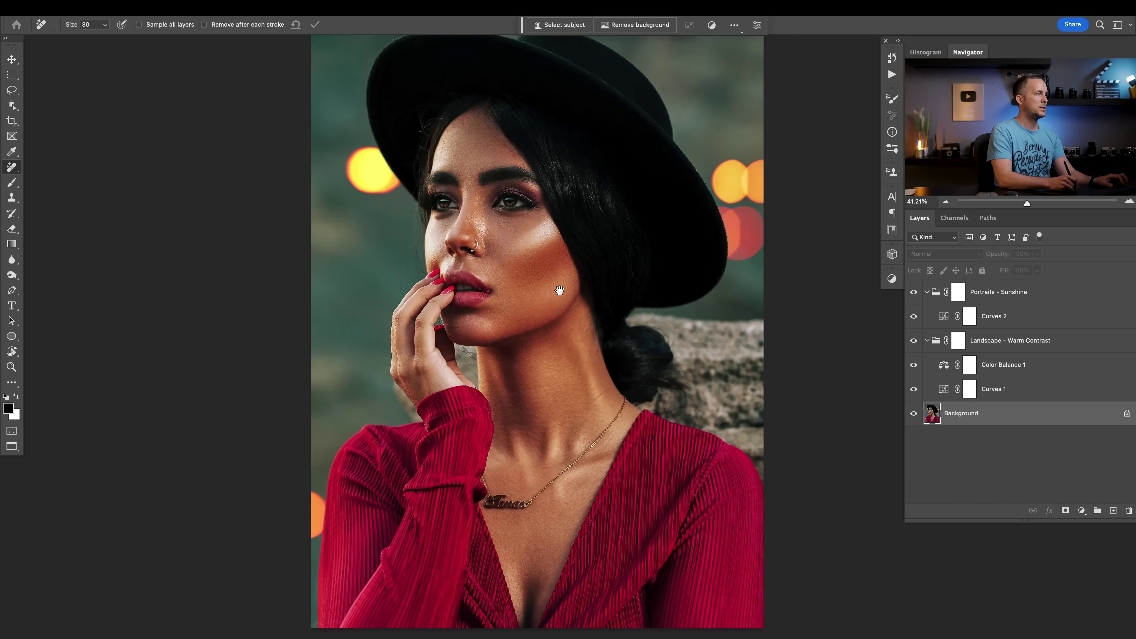
{"action": "scroll", "coordinate": [559, 291], "scroll_direction": "down", "scroll_amount": 2}
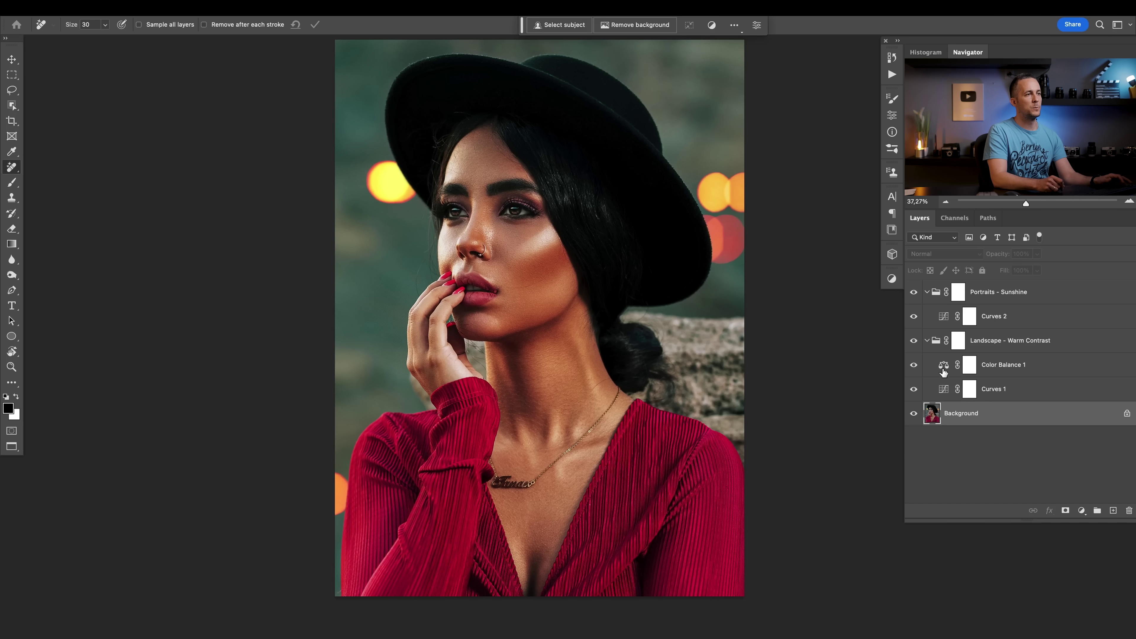
Select the Color Balance 1 layer and return to the Background layer to compare the contextual task bar's options
{"action": "left_click", "coordinate": [927, 365]}
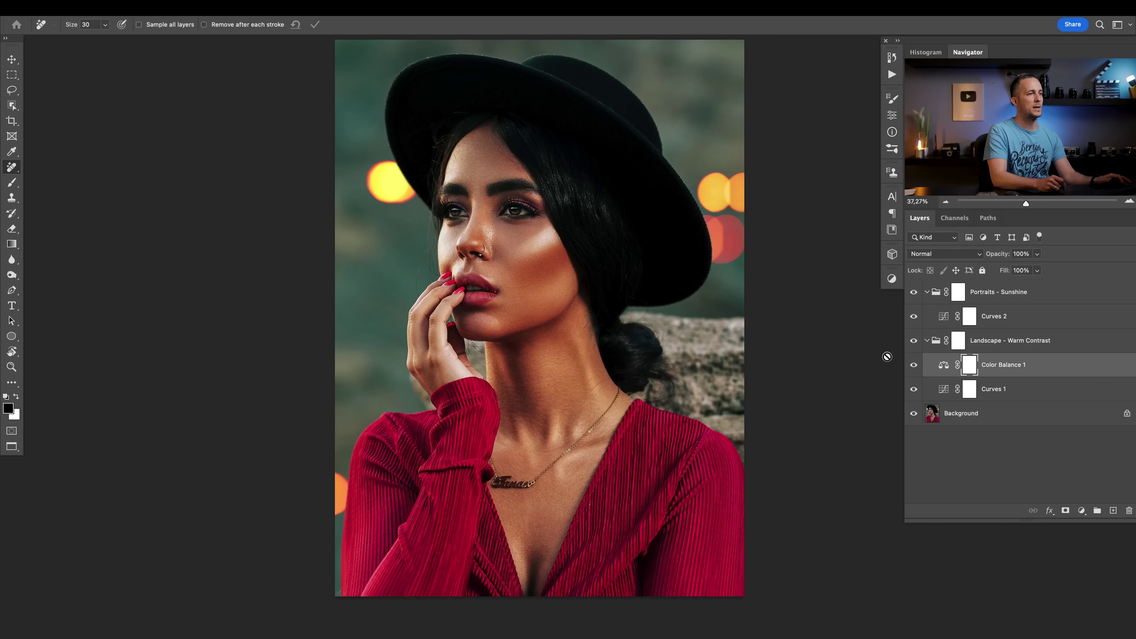
{"action": "left_click", "coordinate": [940, 388]}
{"action": "left_click", "coordinate": [942, 365]}
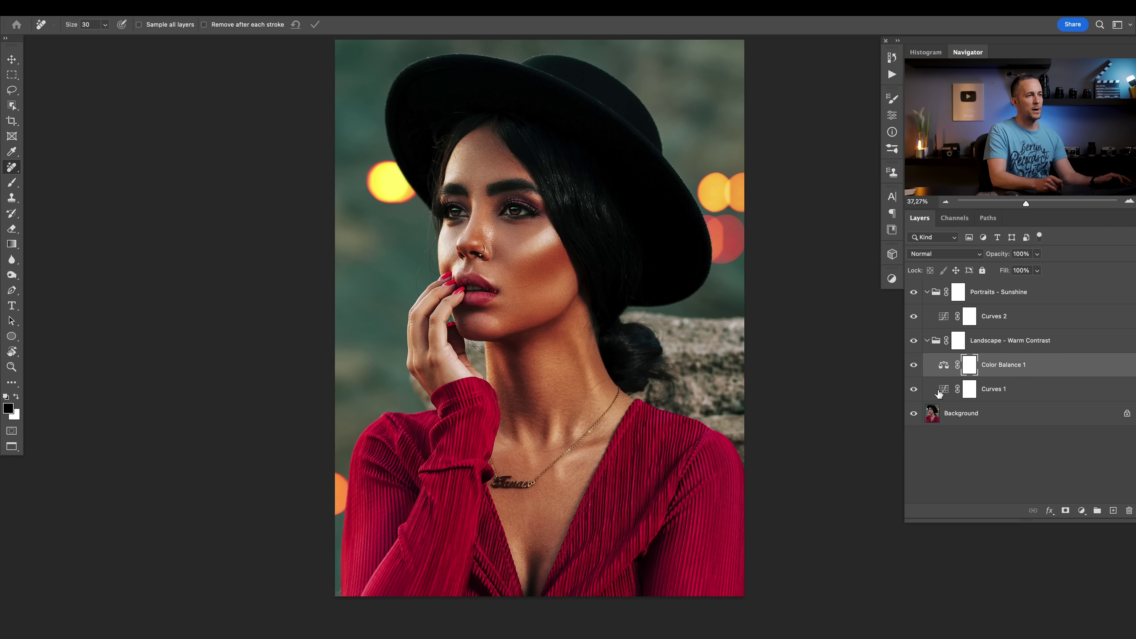
{"action": "left_click", "coordinate": [953, 423]}
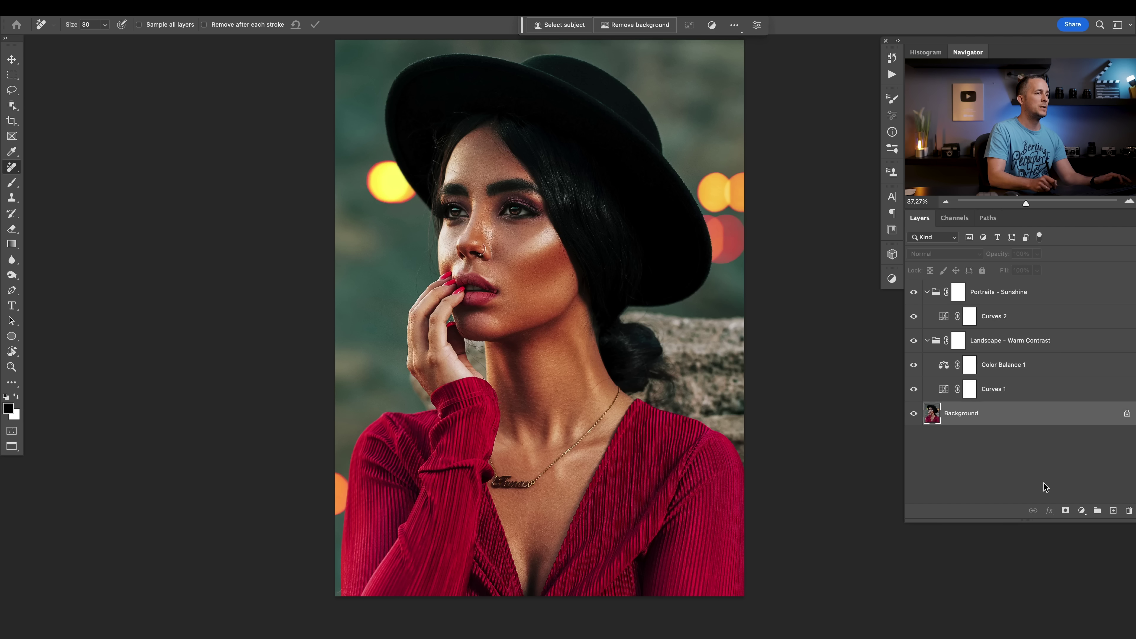
Add an empty layer above the Background layer and delete it
{"action": "left_click", "coordinate": [1113, 511]}
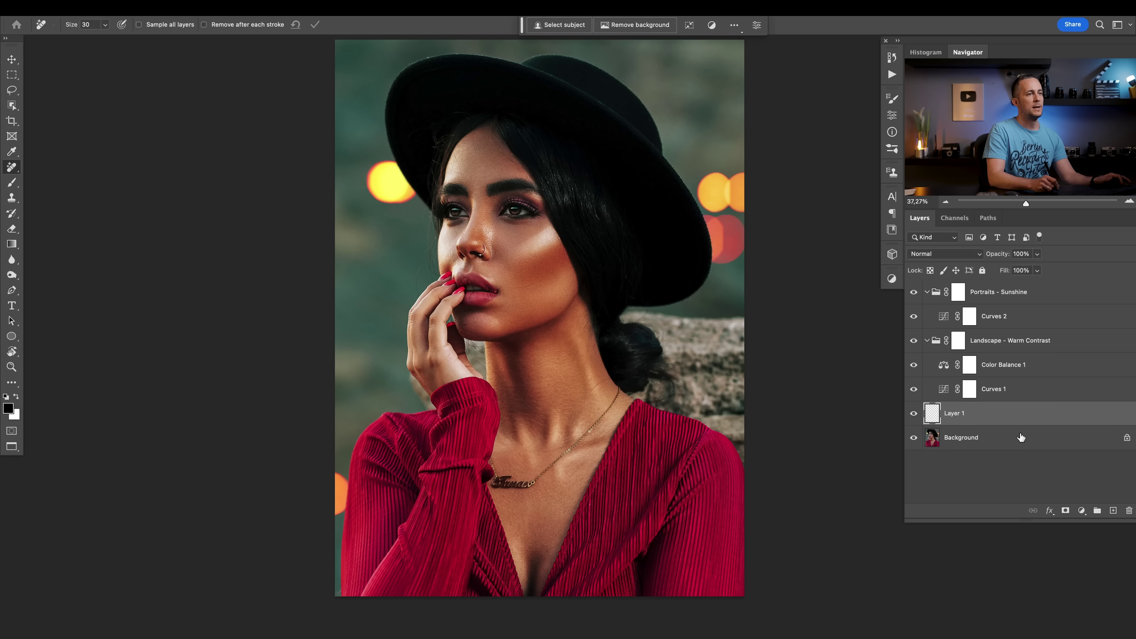
{"action": "left_click", "coordinate": [1129, 510]}
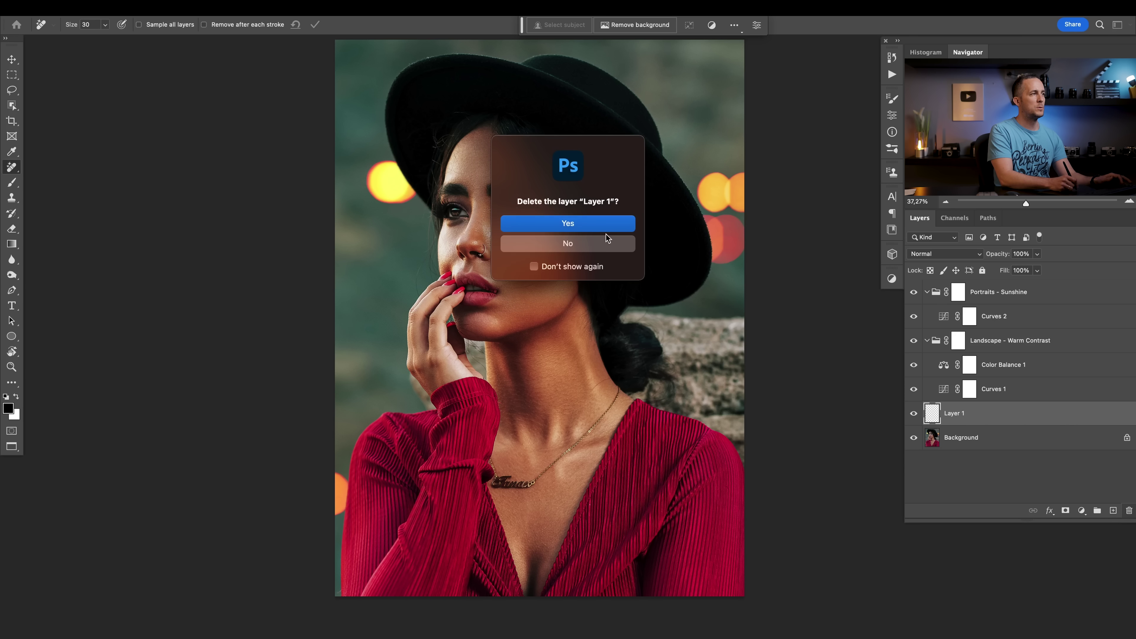
{"action": "key", "text": "Return"}
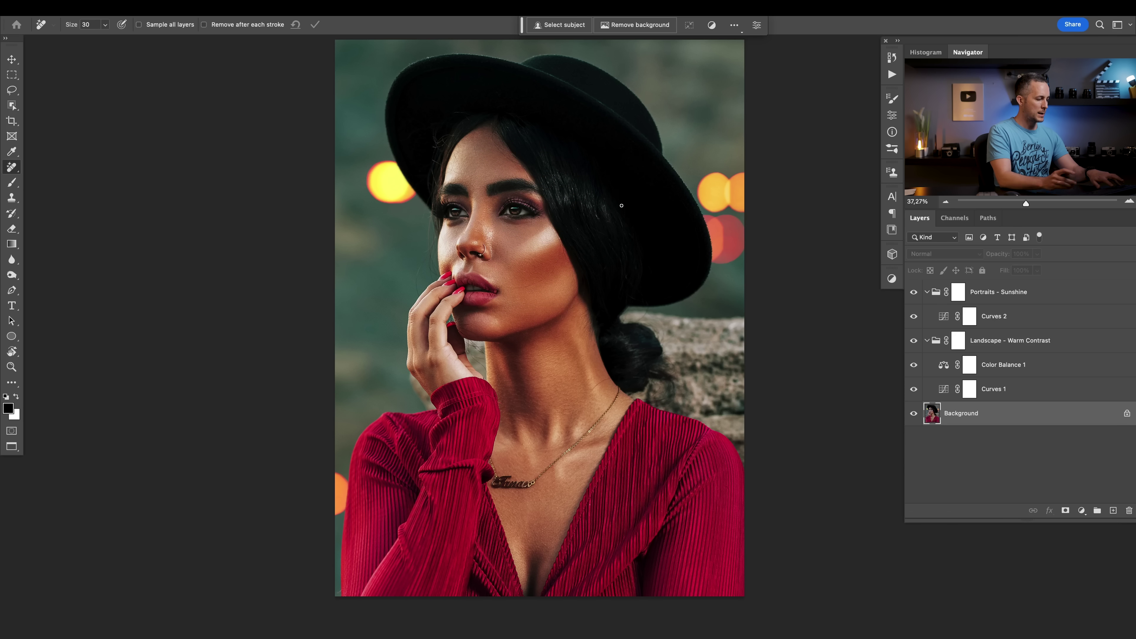
Create a new blank white document with the default settings and unpin the contextual task bar's position
{"action": "key", "text": "ctrl+n"}
{"action": "key", "text": "Return"}
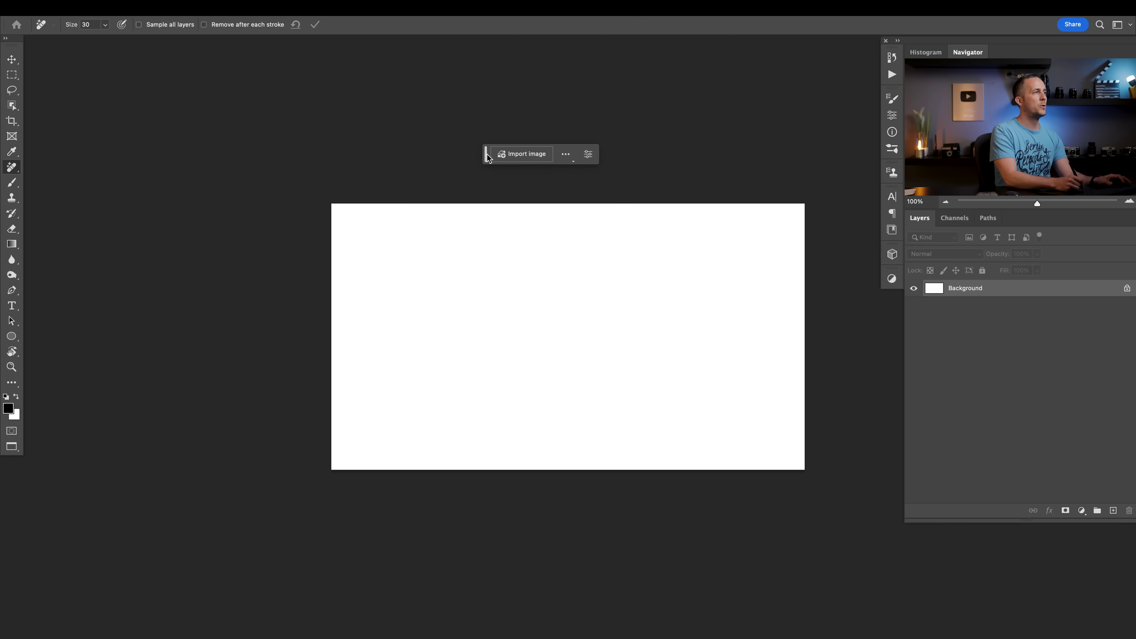
{"action": "left_click", "coordinate": [566, 155]}
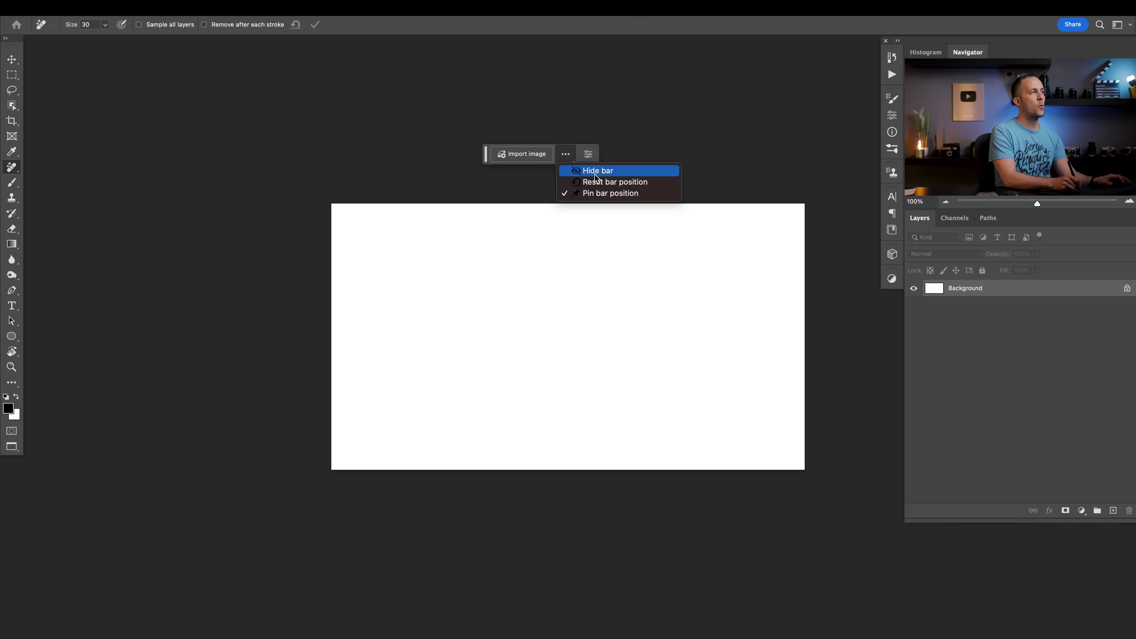
{"action": "left_click", "coordinate": [588, 195]}
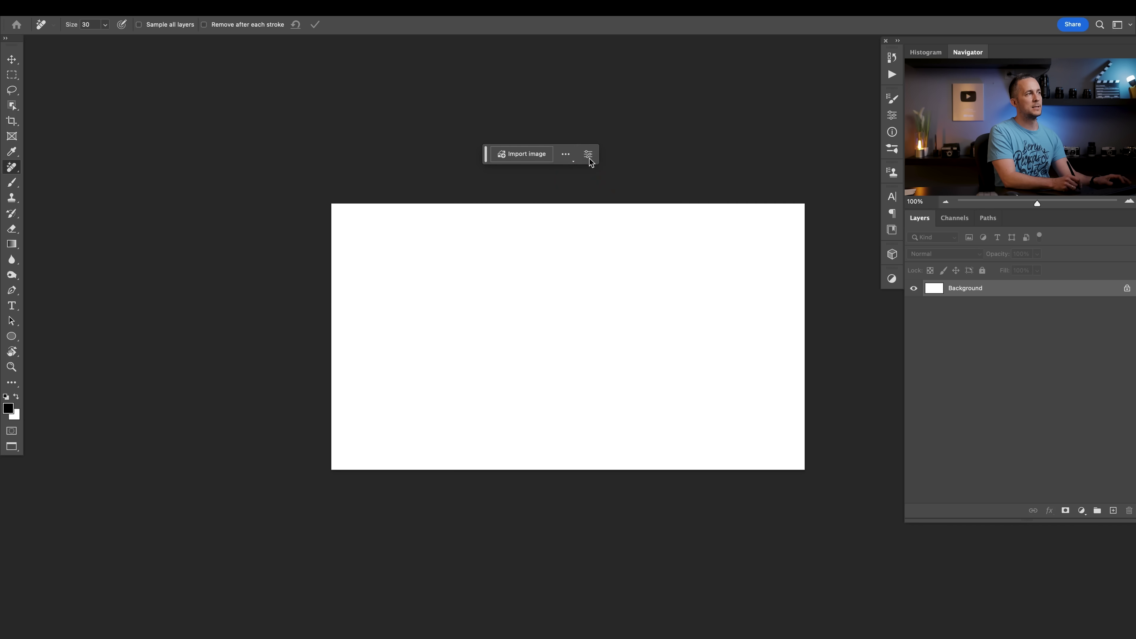
Reset the contextual task bar to its default position beneath the canvas
{"action": "left_click", "coordinate": [565, 154]}
{"action": "left_click", "coordinate": [600, 182]}
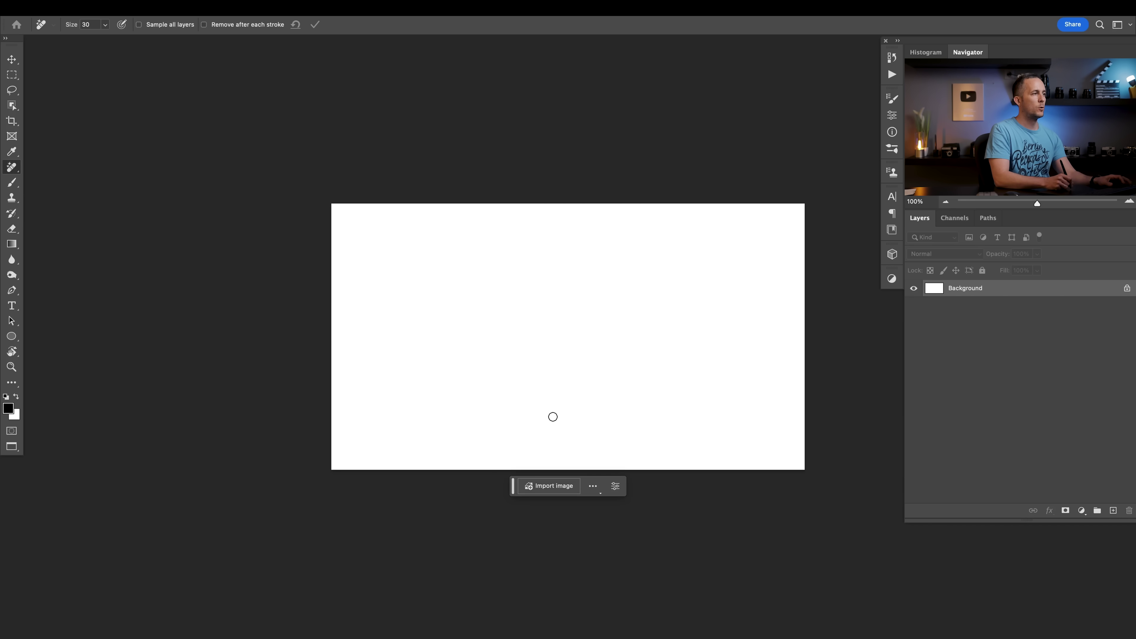
{"action": "left_click_drag", "start_coordinate": [553, 405], "coordinate": [524, 369]}
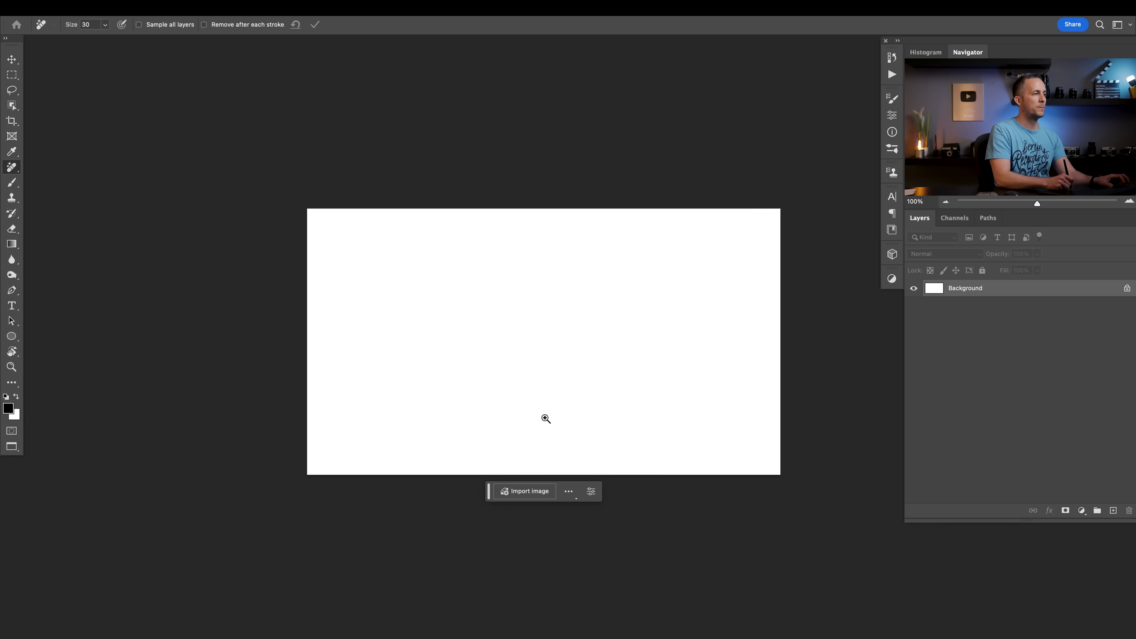
{"action": "scroll", "coordinate": [545, 419], "scroll_direction": "up", "scroll_amount": 3}
Hide the contextual task bar and show it again
{"action": "left_click", "coordinate": [564, 509]}
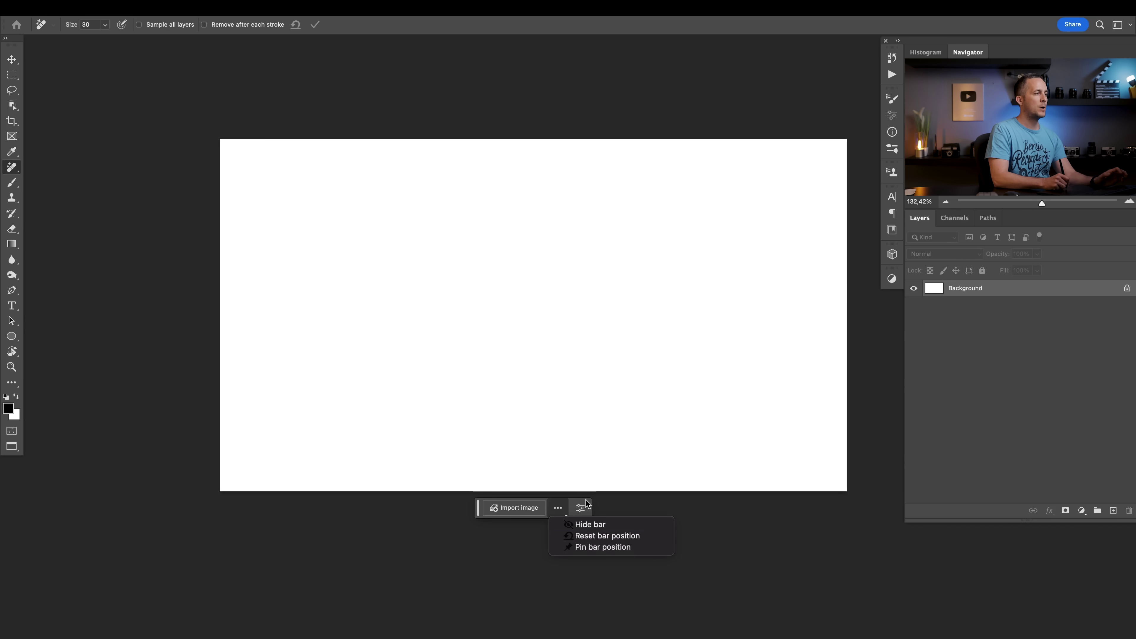
{"action": "left_click", "coordinate": [581, 524]}
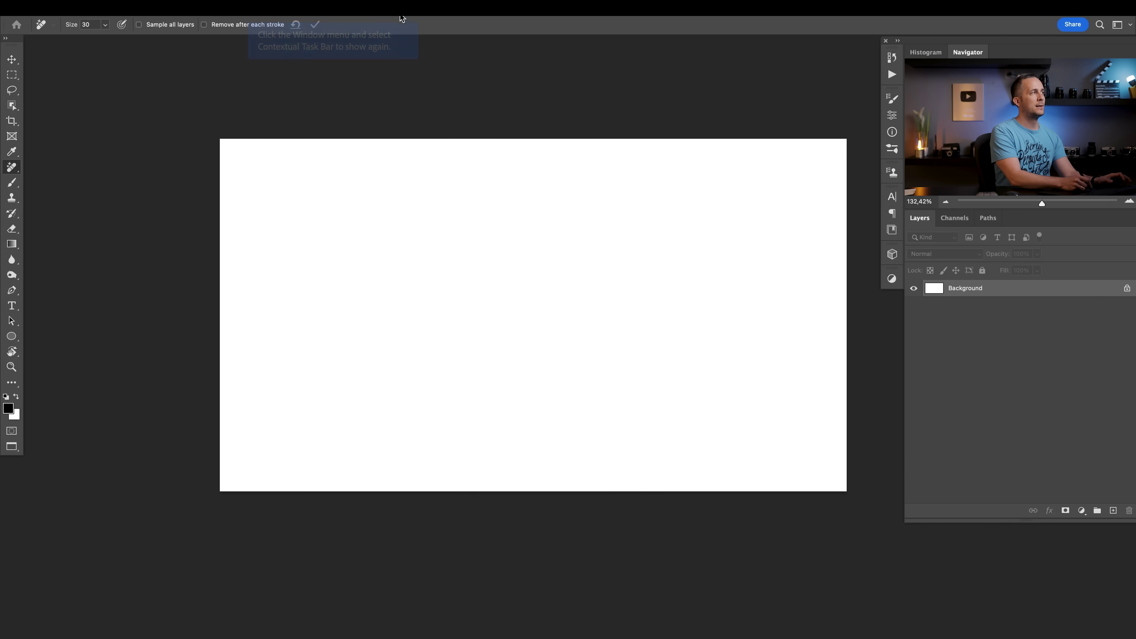
{"action": "left_click", "coordinate": [387, 7]}
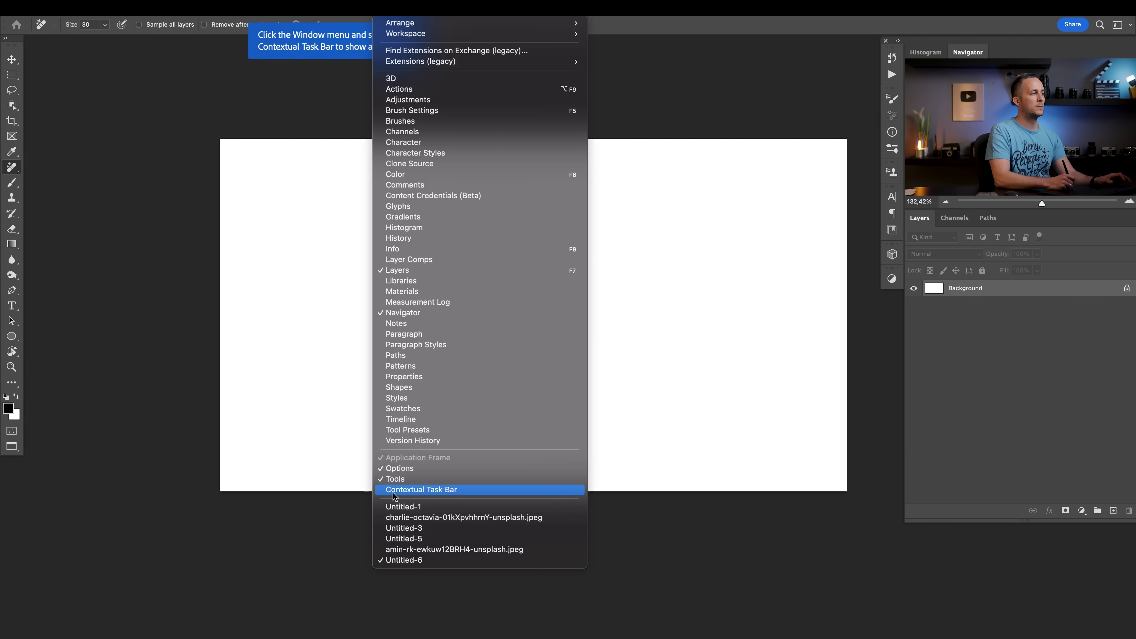
{"action": "left_click", "coordinate": [420, 493]}
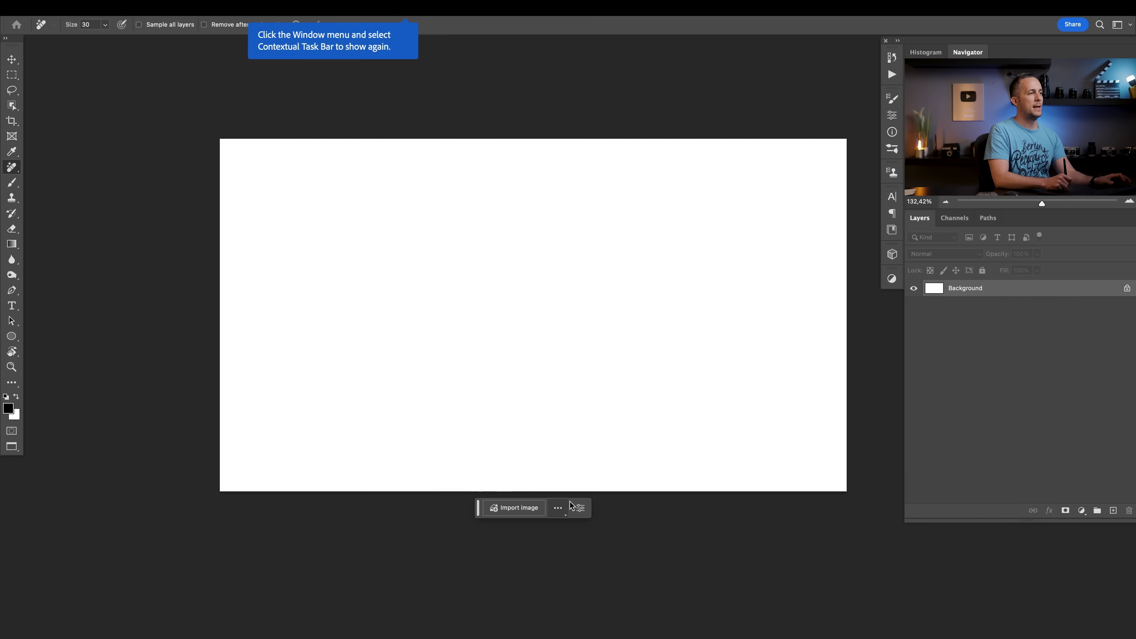